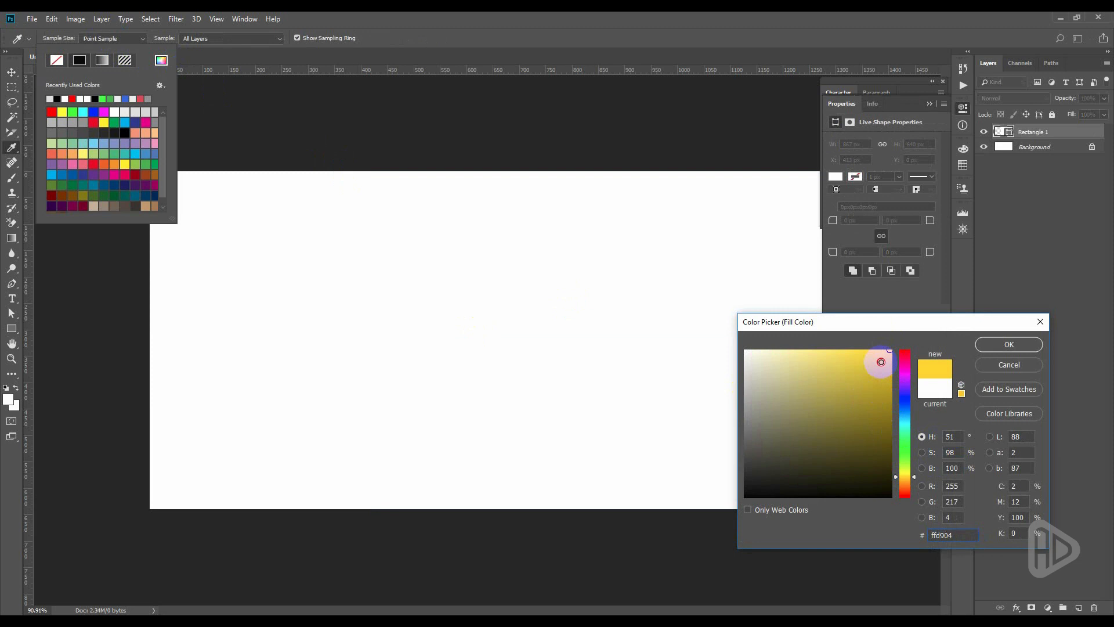
- Fill the rectangle with yellow and narrow it from its left edge to about 749 px wide
drag(879, 361, 896, 335)
click(991, 346)
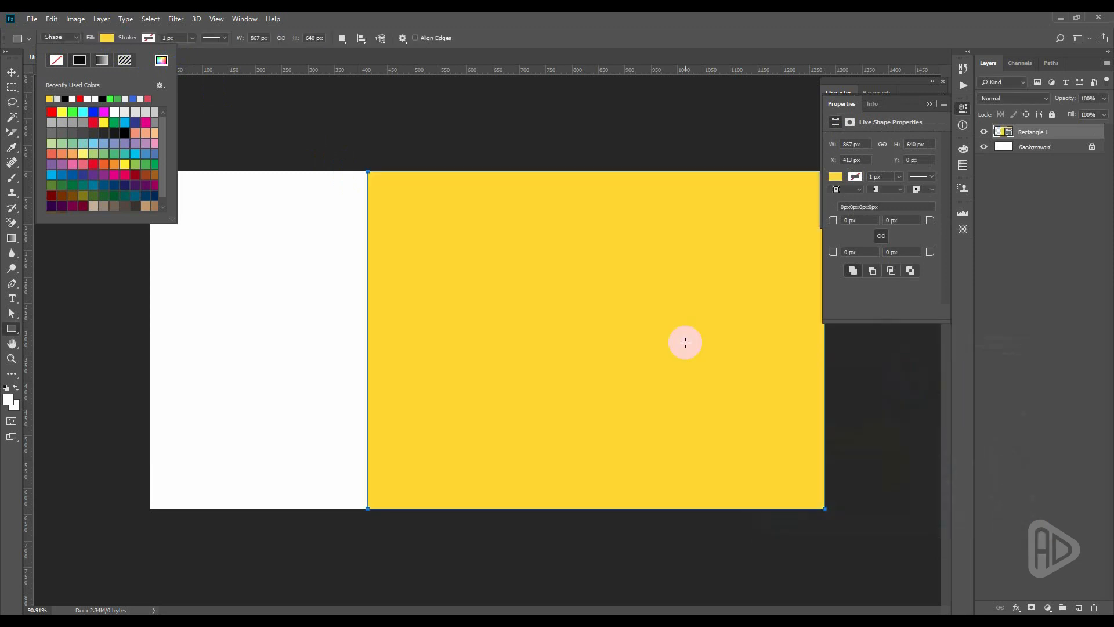
click(11, 71)
click(377, 340)
drag(376, 337, 430, 346)
click(428, 153)
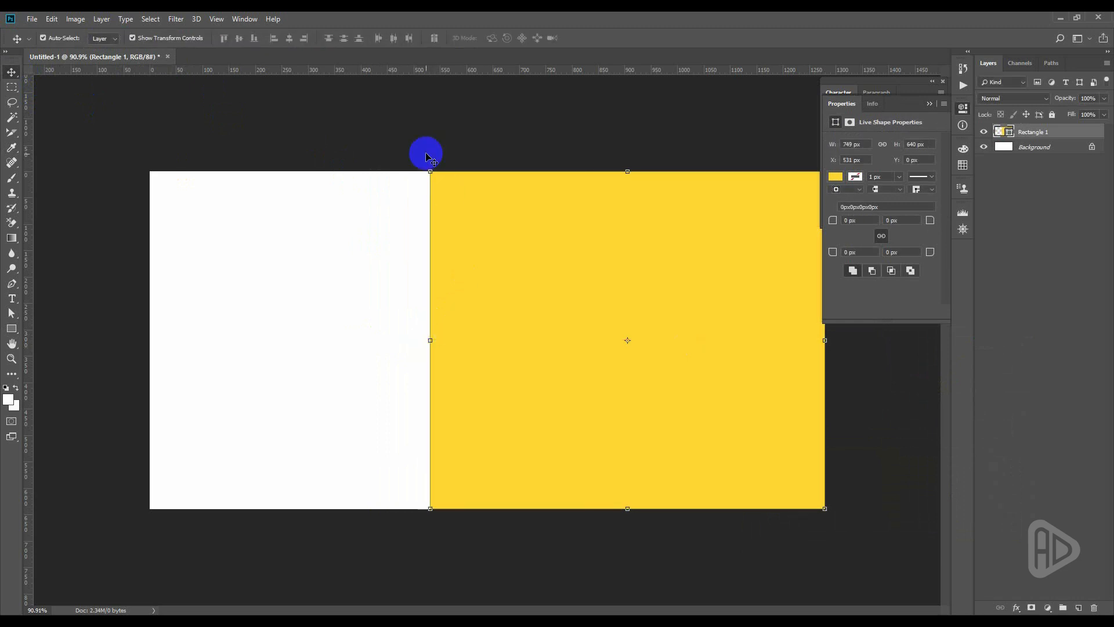
click(563, 296)
click(311, 129)
click(530, 284)
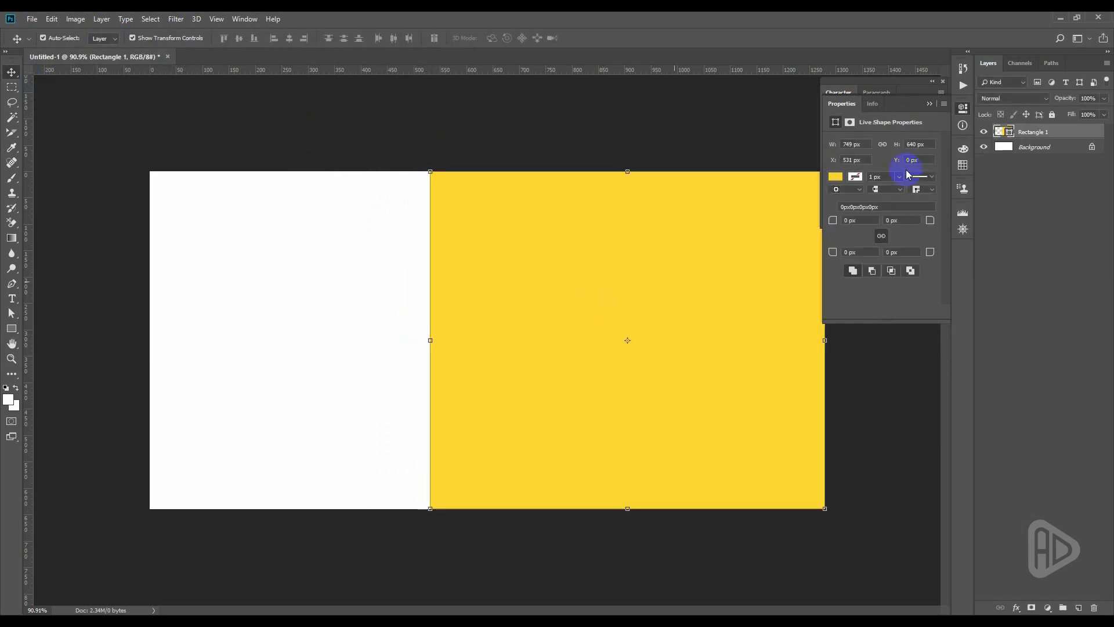
- Rasterize the Rectangle 1 layer and erase a jagged line down its left edge with a 10 px eraser
right_click(1034, 135)
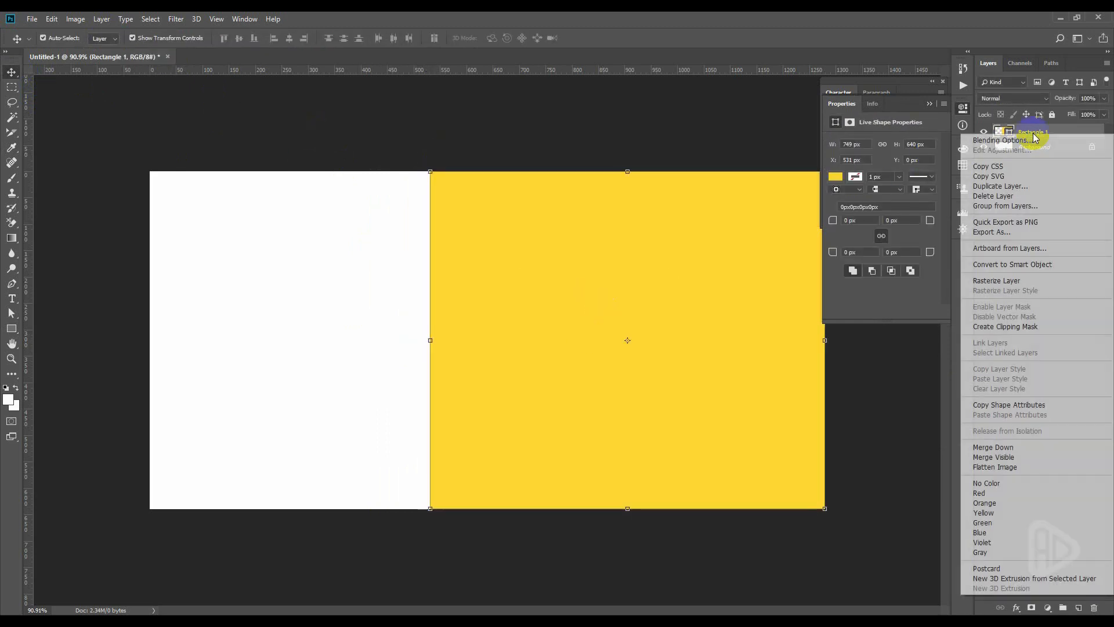
click(1031, 284)
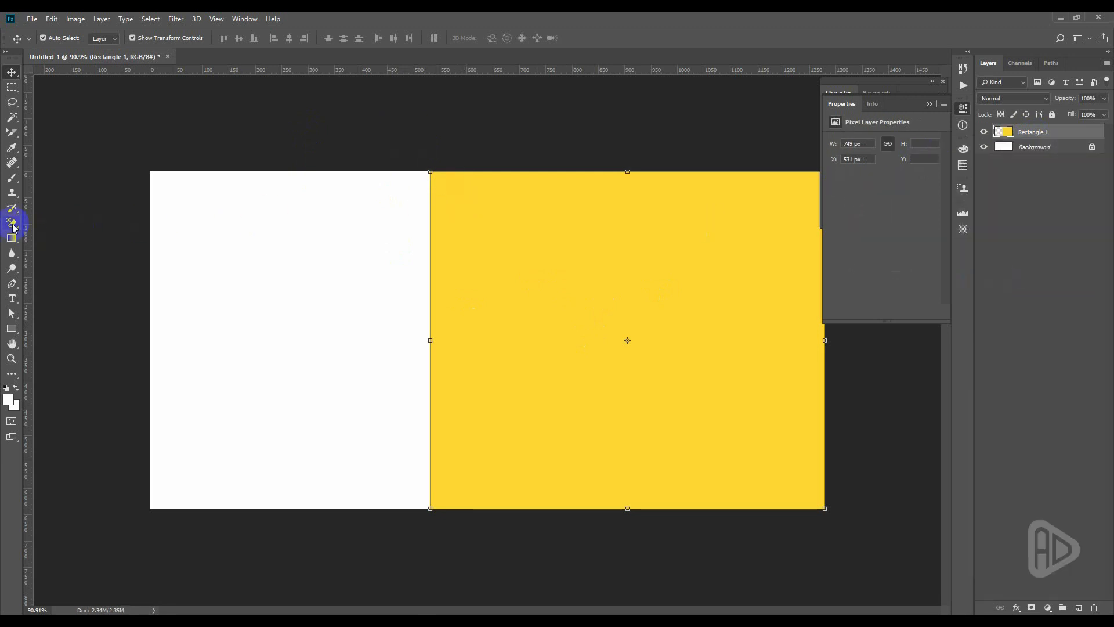
drag(12, 222, 52, 226)
click(61, 40)
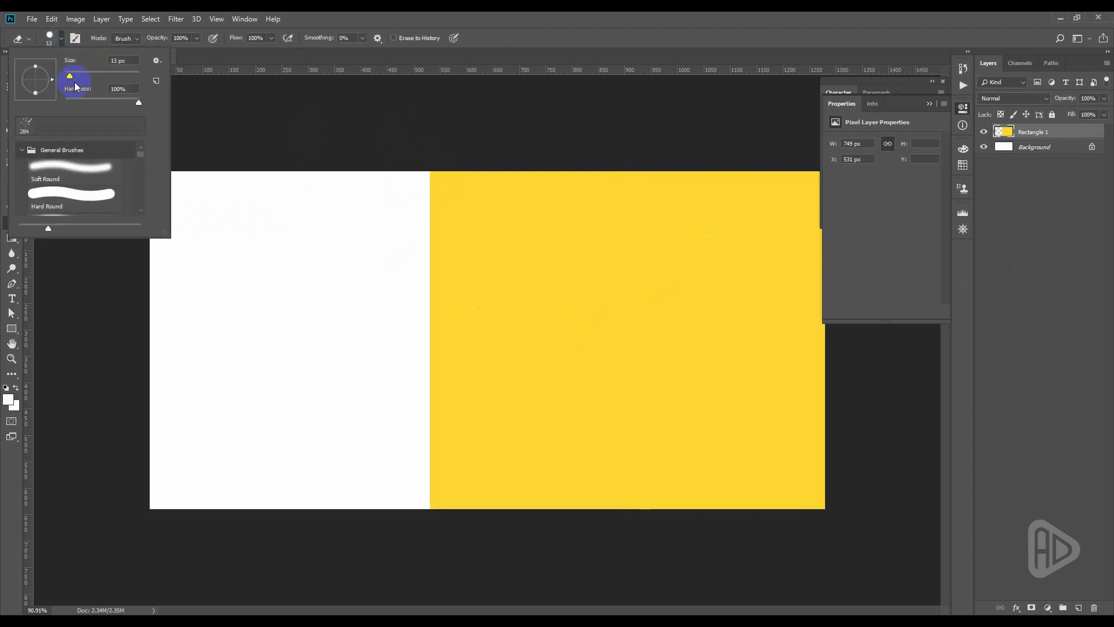
drag(70, 76, 69, 77)
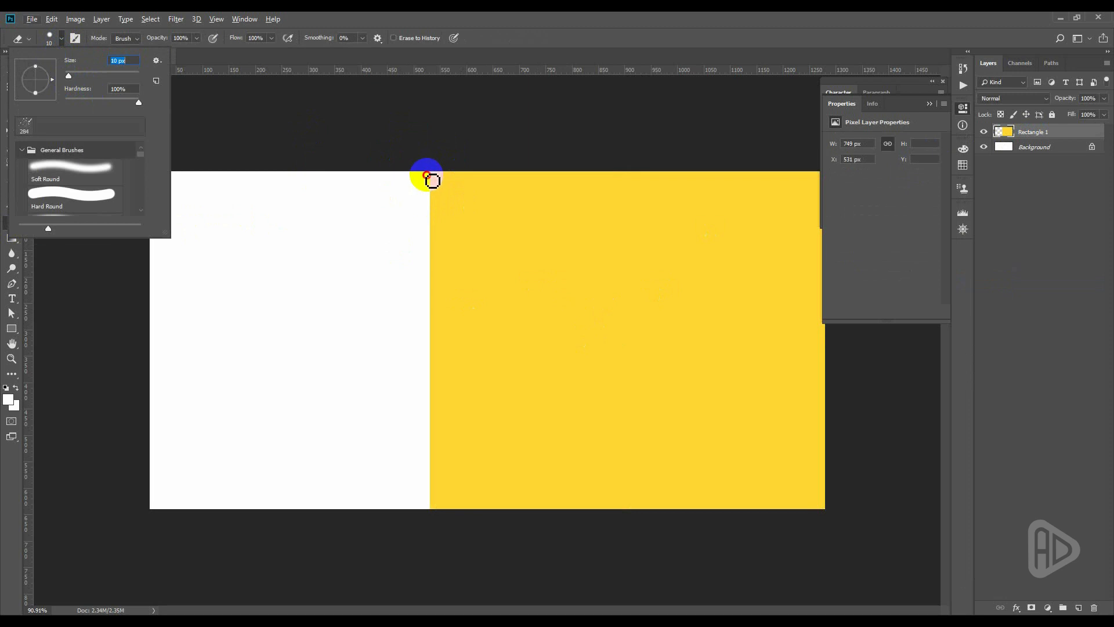
scroll(432, 180, up, 5)
mouse_move(413, 132)
mouse_down()
mouse_move(425, 255)
mouse_move(445, 292)
mouse_move(440, 368)
mouse_move(420, 393)
mouse_move(441, 376)
mouse_move(433, 531)
mouse_up()
scroll(442, 416, down, 3)
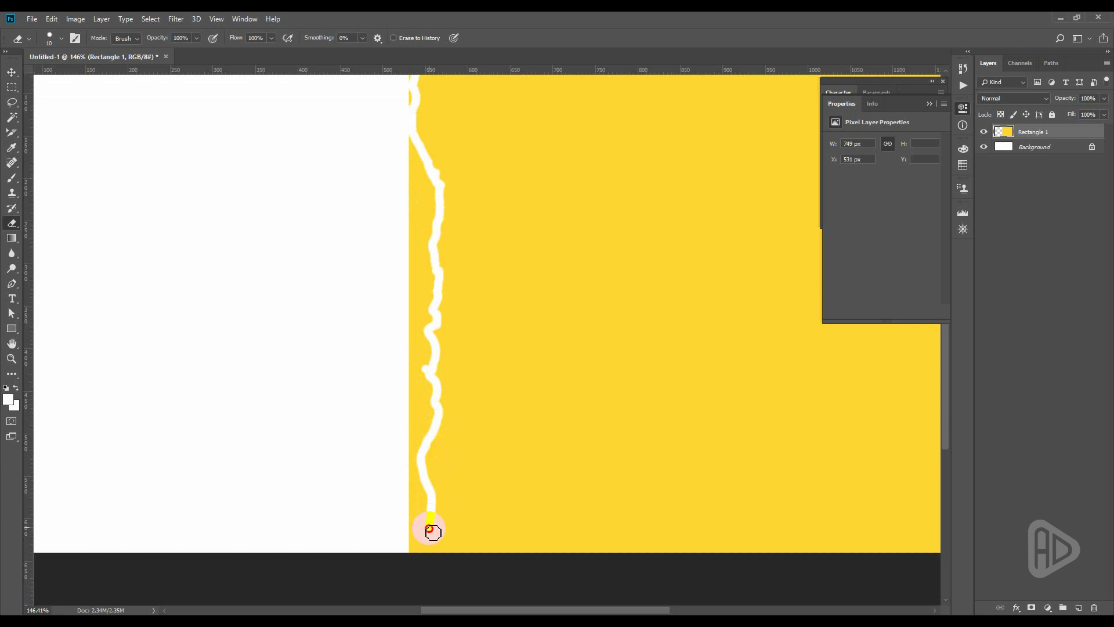
scroll(436, 157, up, 3)
mouse_move(413, 170)
mouse_down()
mouse_move(412, 145)
mouse_move(408, 210)
mouse_move(435, 306)
mouse_up()
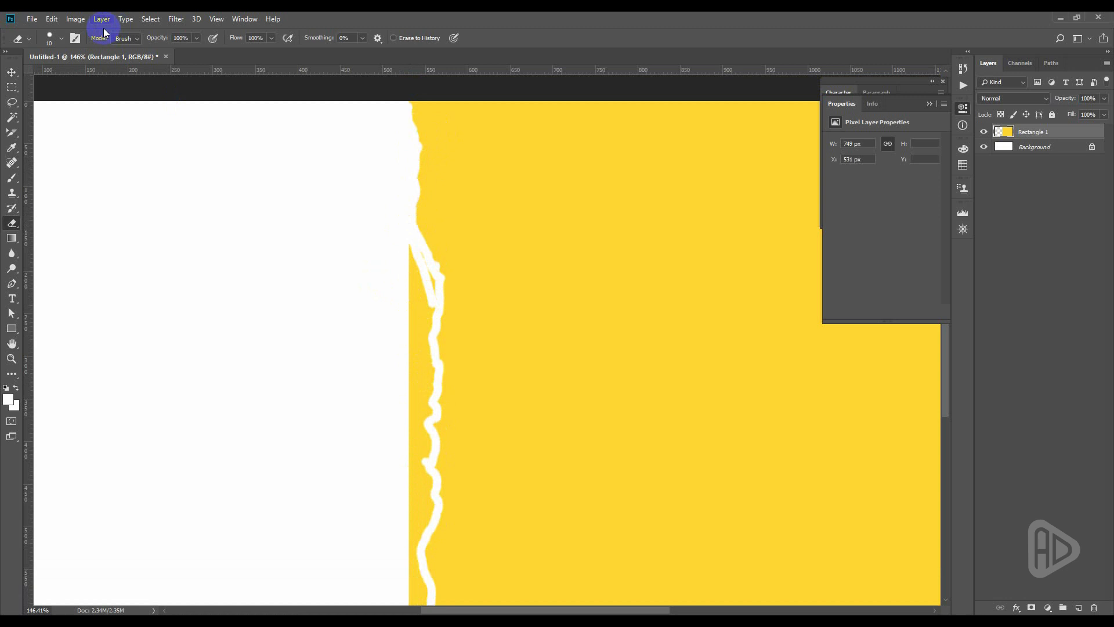
- Erase the leftover yellow strip left of the jagged line with a 25 px eraser
click(62, 39)
drag(71, 77, 74, 76)
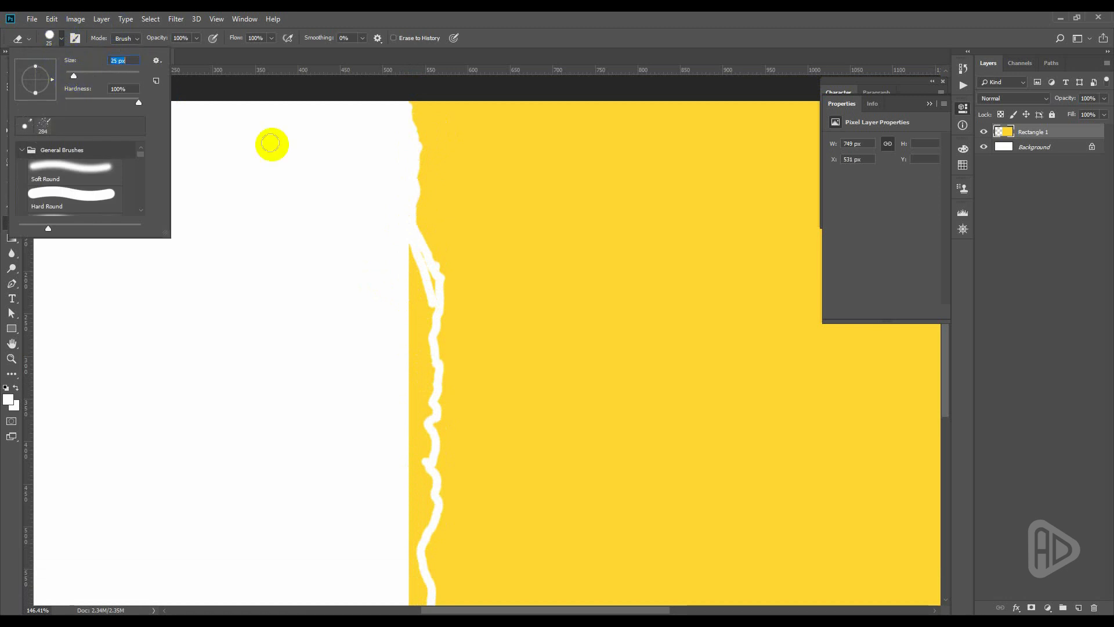
click(368, 237)
drag(409, 250, 409, 336)
scroll(413, 321, down, 5)
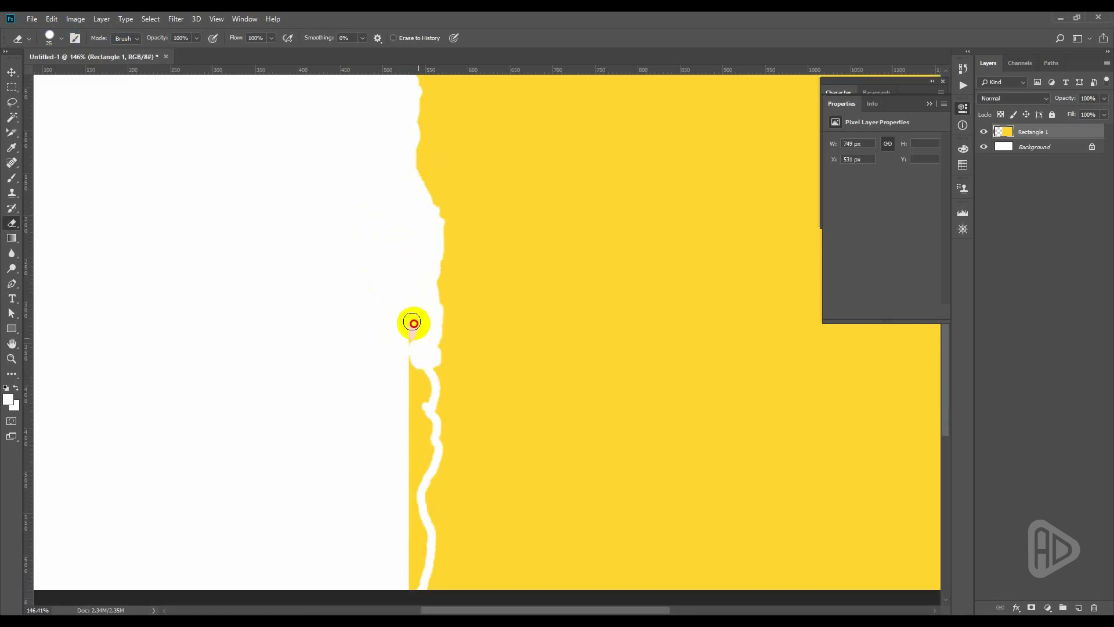
mouse_move(423, 385)
mouse_down()
mouse_move(425, 348)
mouse_move(409, 390)
mouse_move(412, 477)
mouse_up()
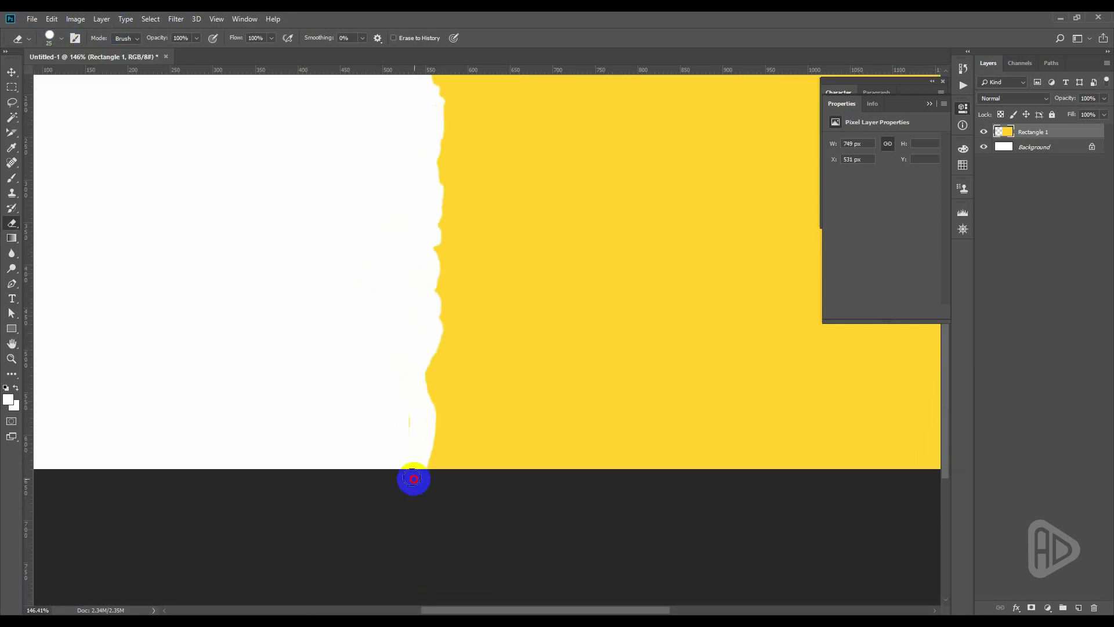
- Erase small notches along the upper and middle parts of the torn edge with an 18 px eraser
scroll(360, 248, up, 5)
click(61, 39)
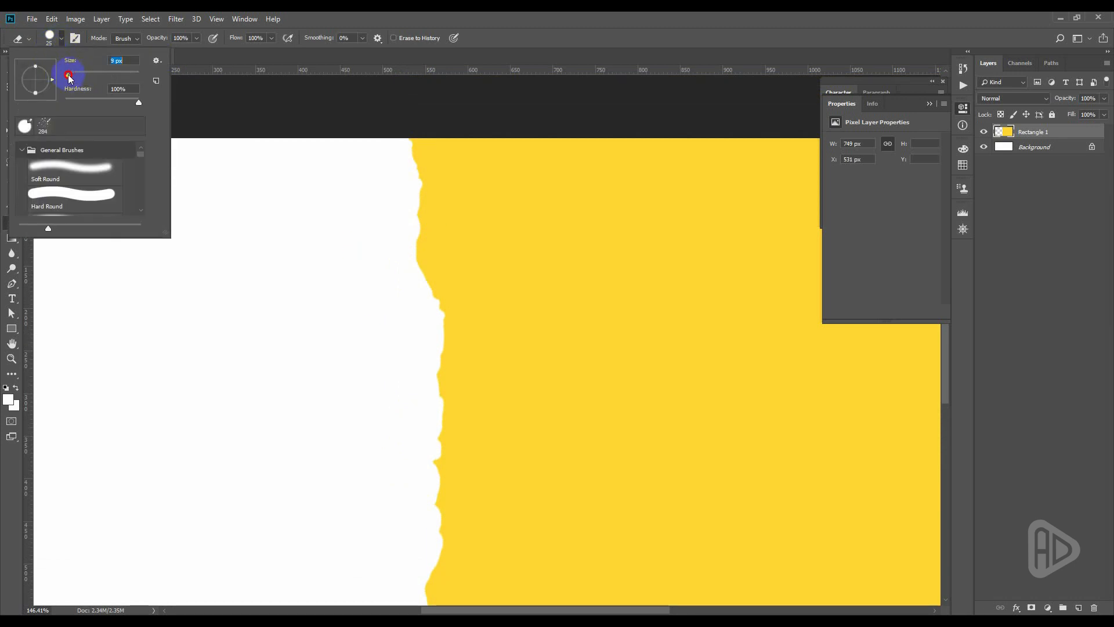
drag(69, 77, 71, 77)
click(411, 195)
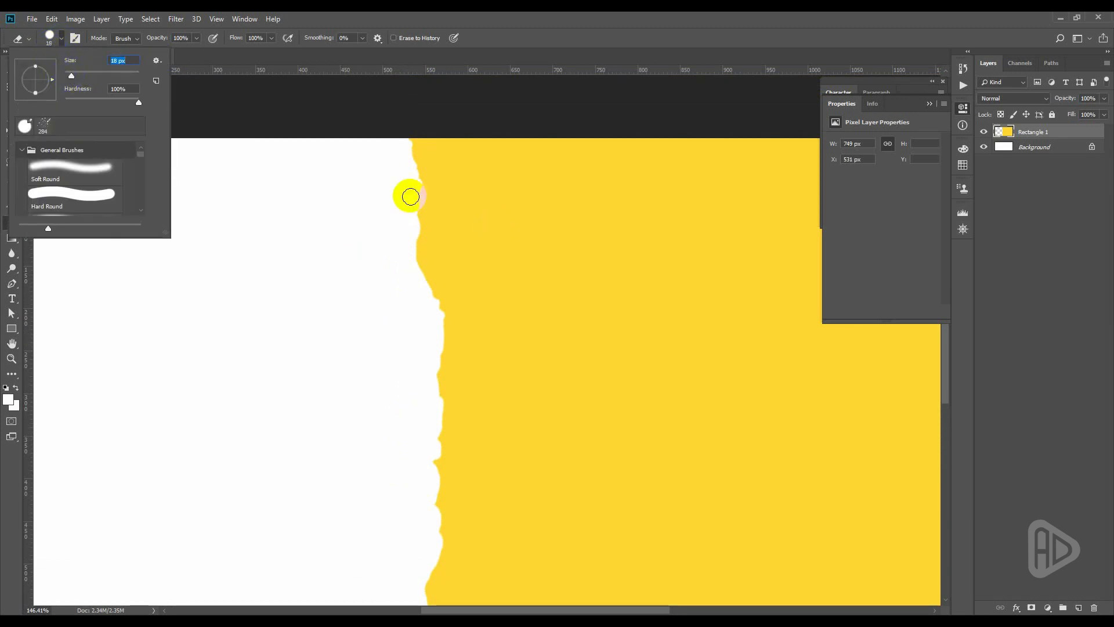
click(415, 179)
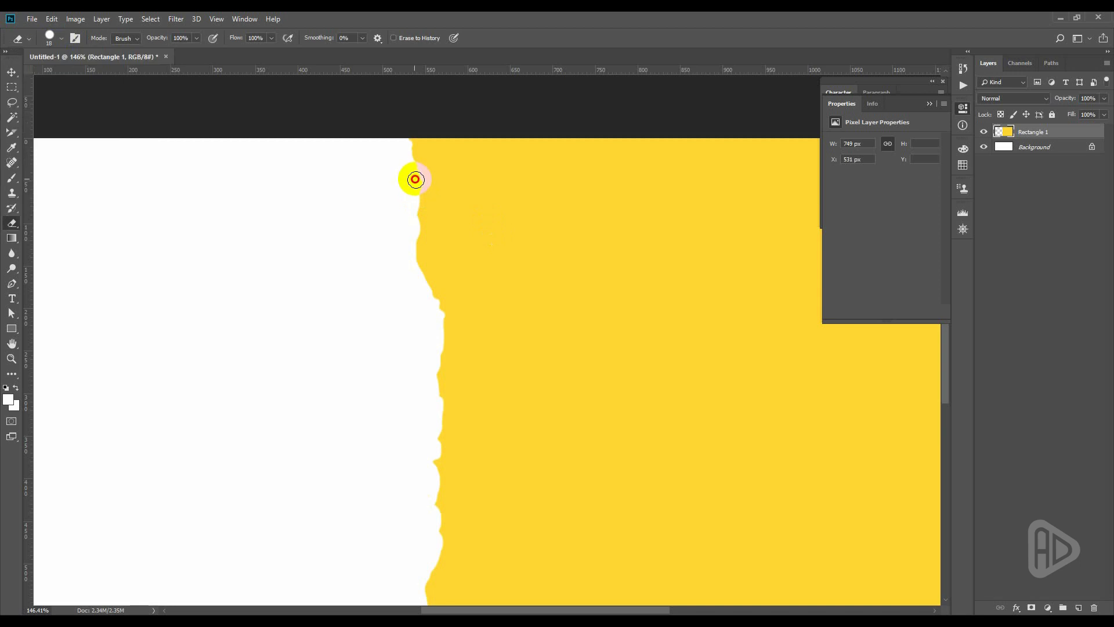
click(423, 274)
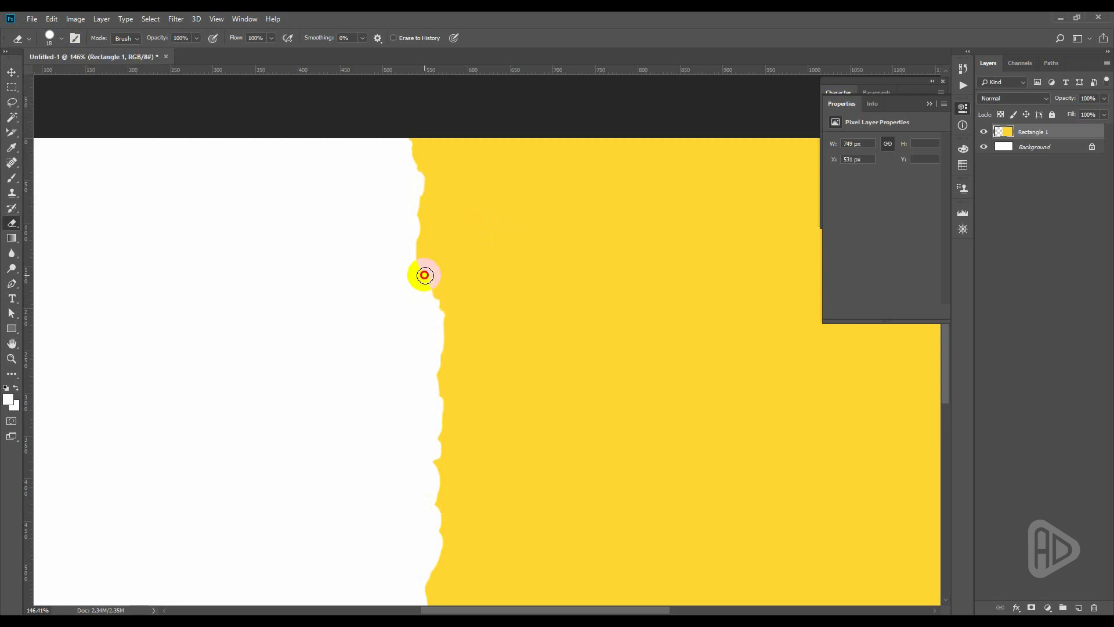
scroll(416, 299, down, 3)
click(450, 317)
click(462, 323)
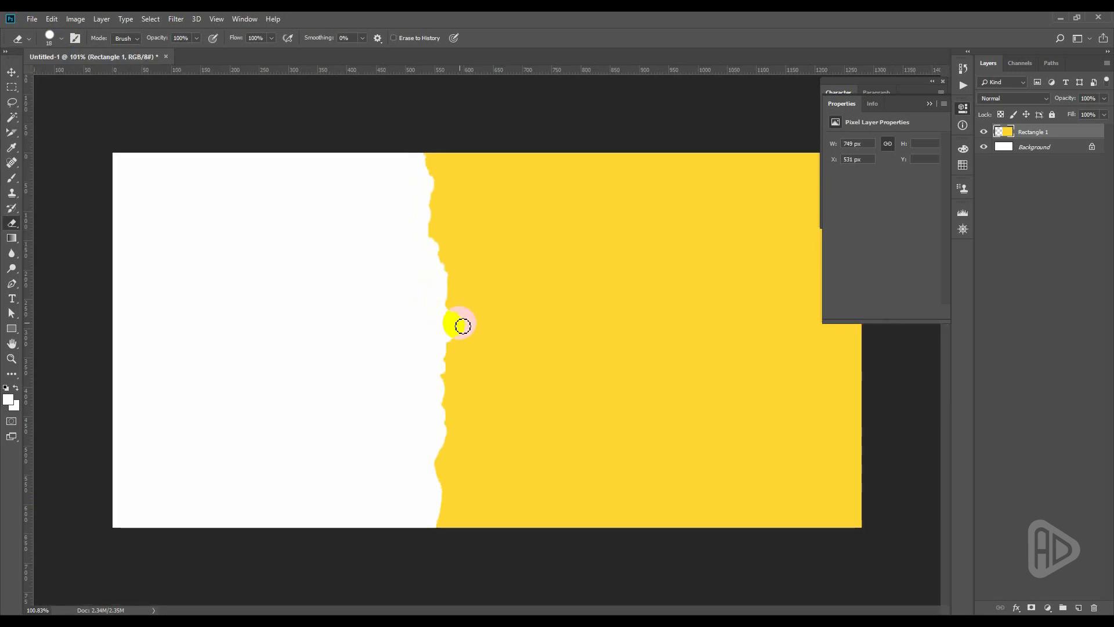
- Refine the middle and lower parts of the torn edge with a smaller eraser tip
click(49, 37)
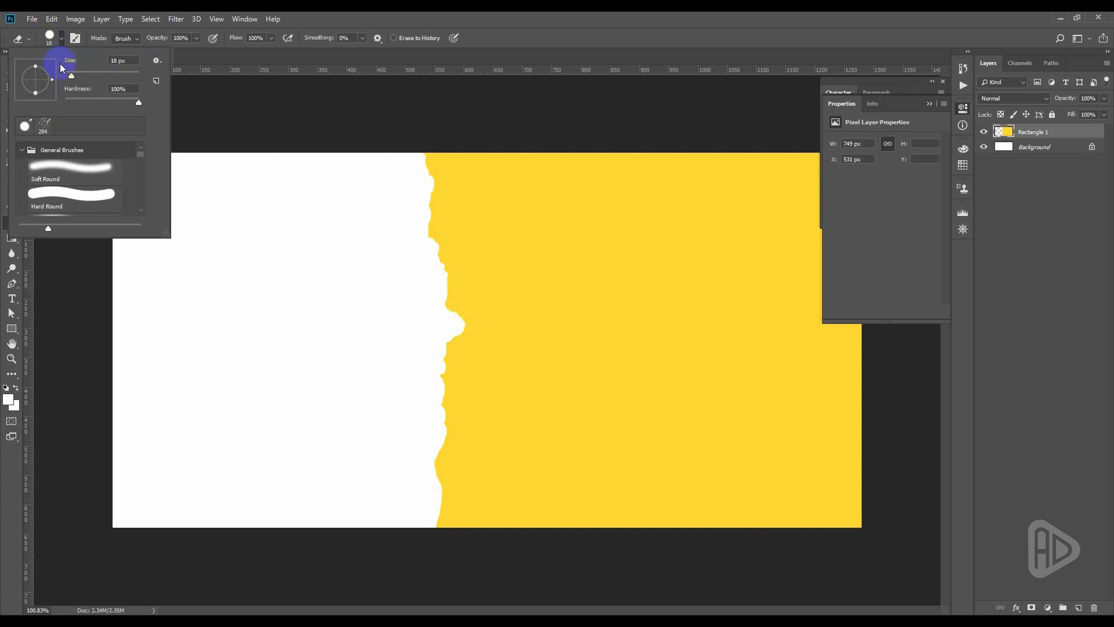
drag(74, 73, 71, 80)
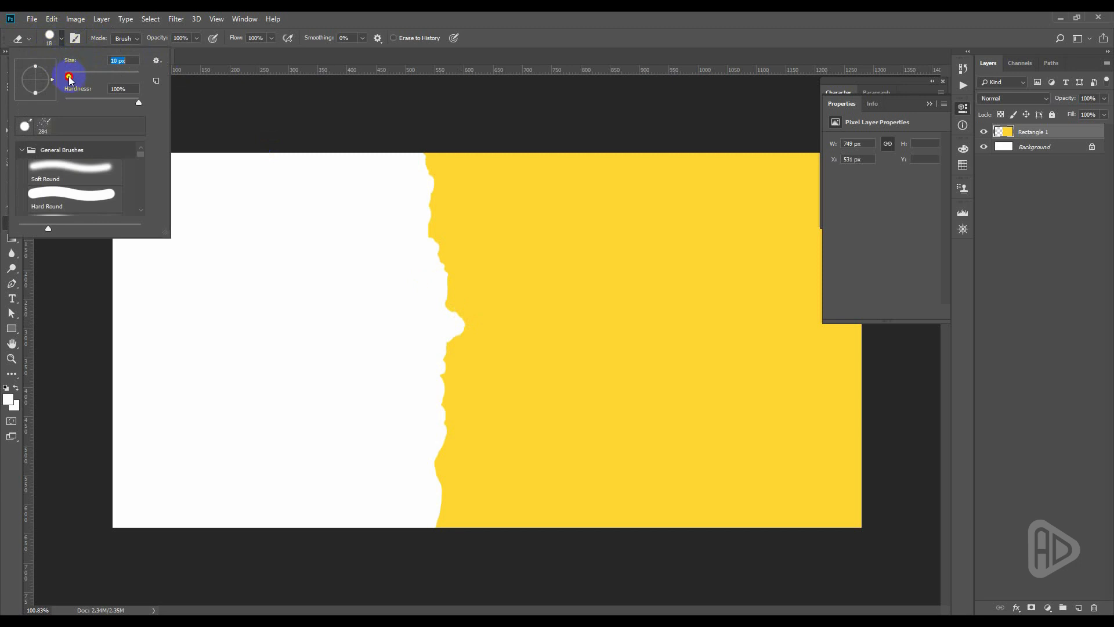
click(468, 326)
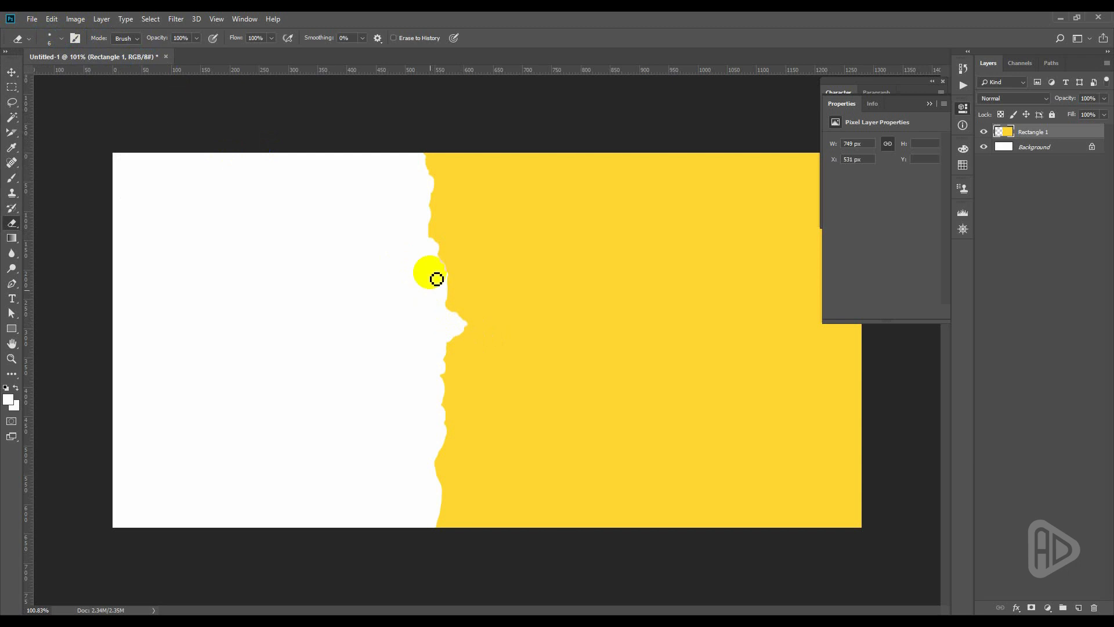
click(455, 401)
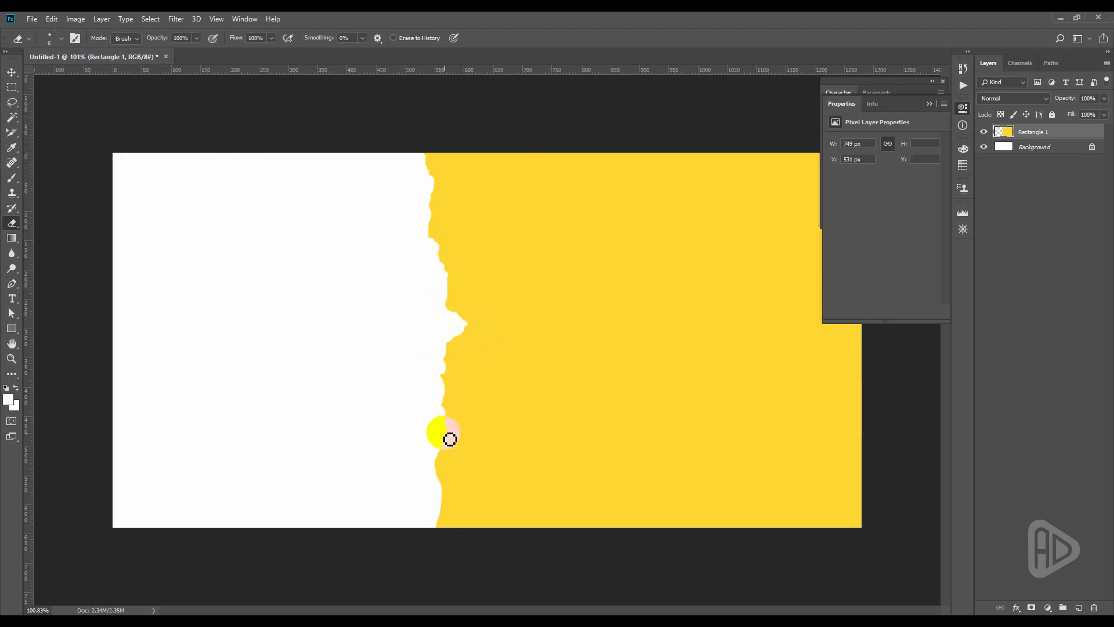
click(444, 393)
click(449, 345)
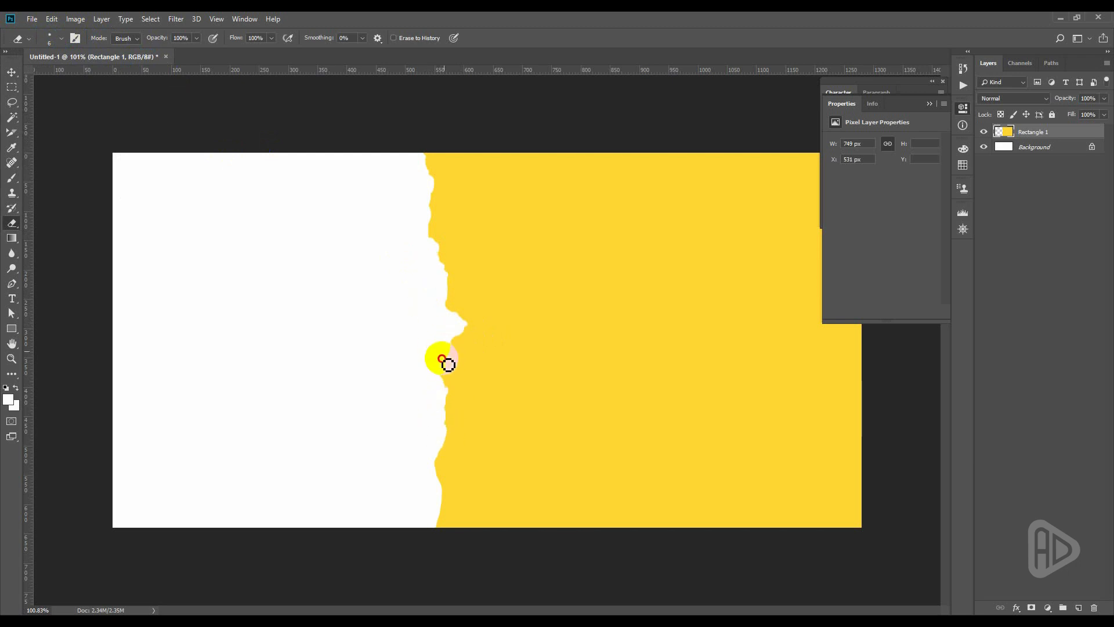
drag(441, 469, 443, 503)
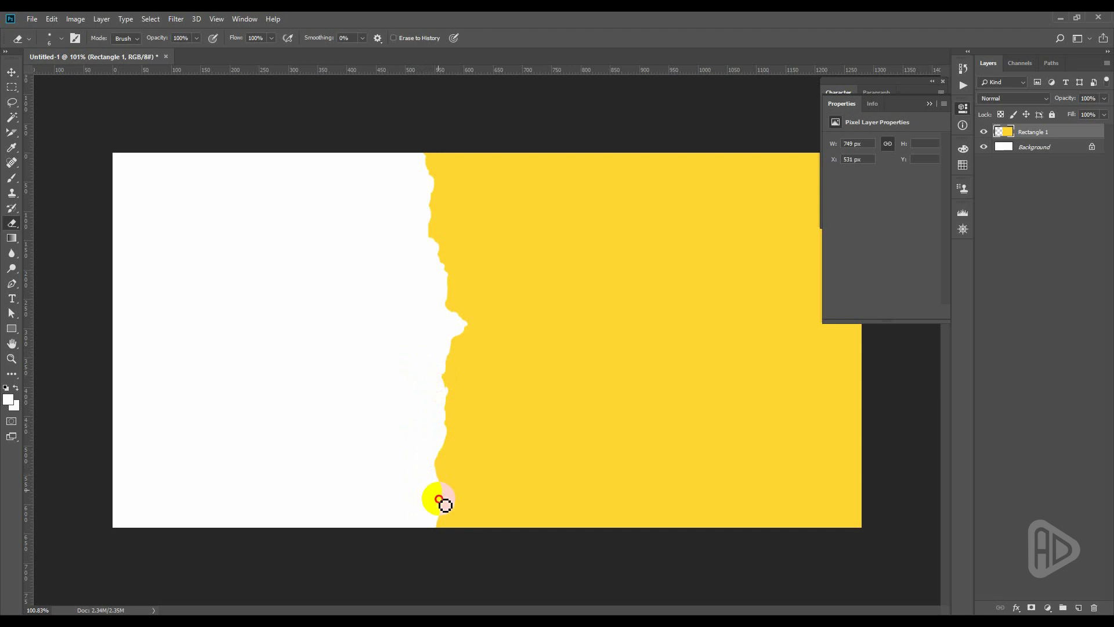
- Duplicate the Rectangle 1 layer beneath the original and nudge the copy 10 px to the left
click(11, 73)
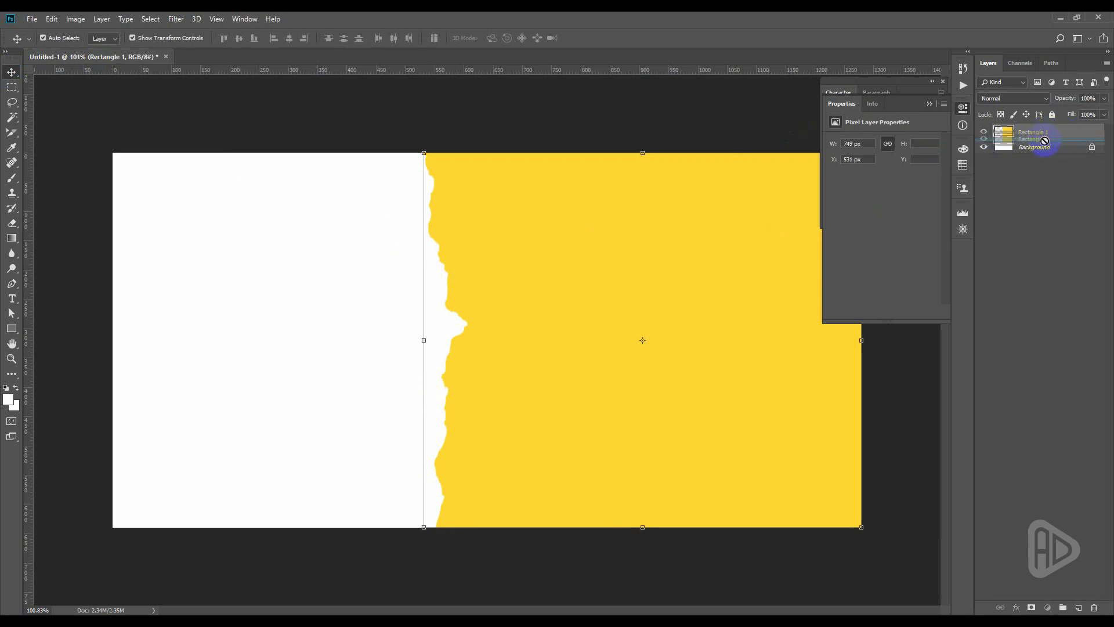
drag(1043, 139, 1042, 136)
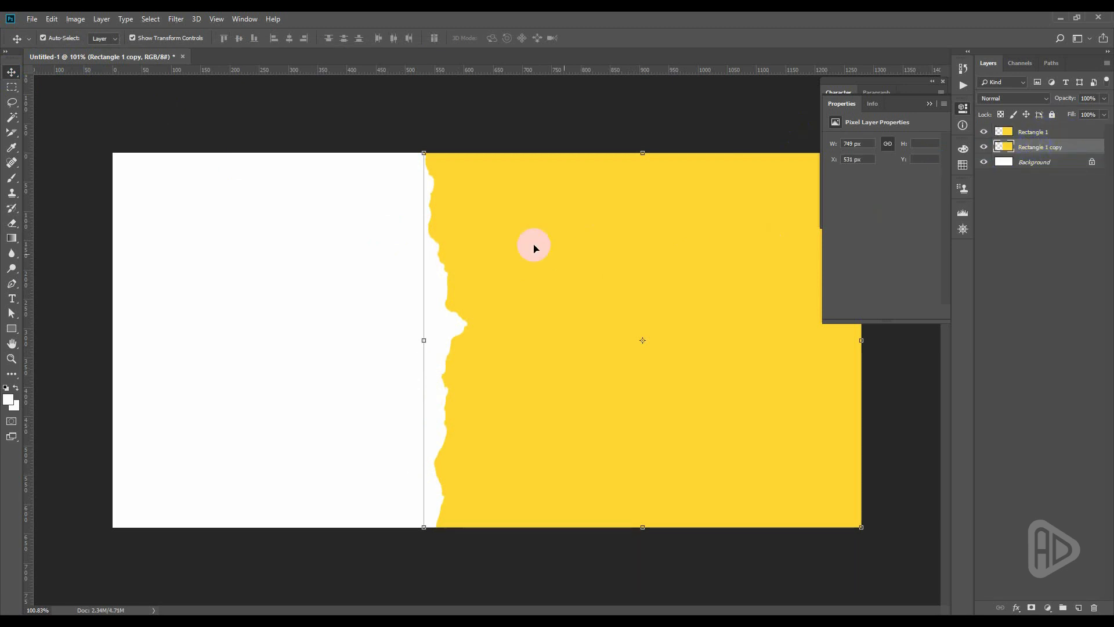
click(368, 143)
click(492, 198)
click(1028, 147)
key(shift+Left)
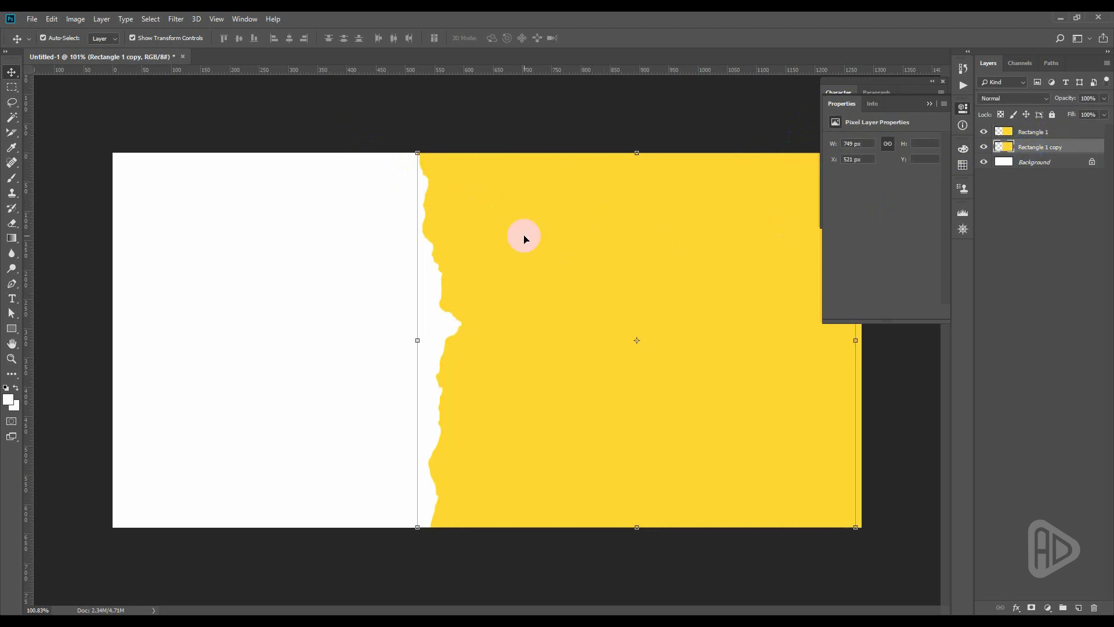
- Add a Color Overlay in lighter yellow (#ffea00) to the Rectangle 1 copy layer
click(853, 179)
double_click(1080, 150)
click(630, 401)
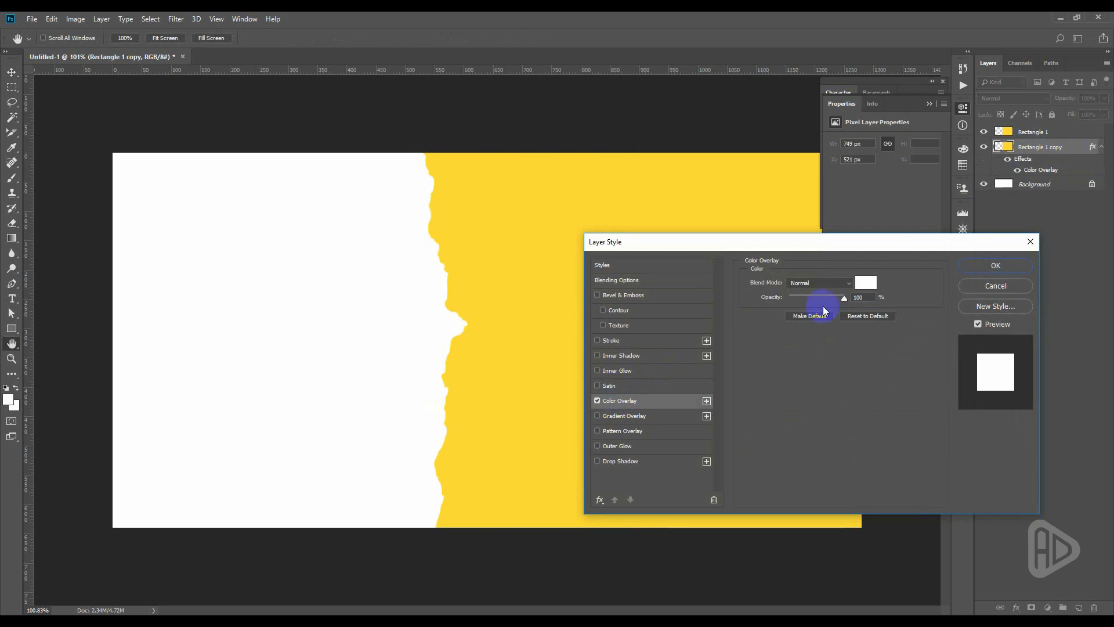
click(870, 282)
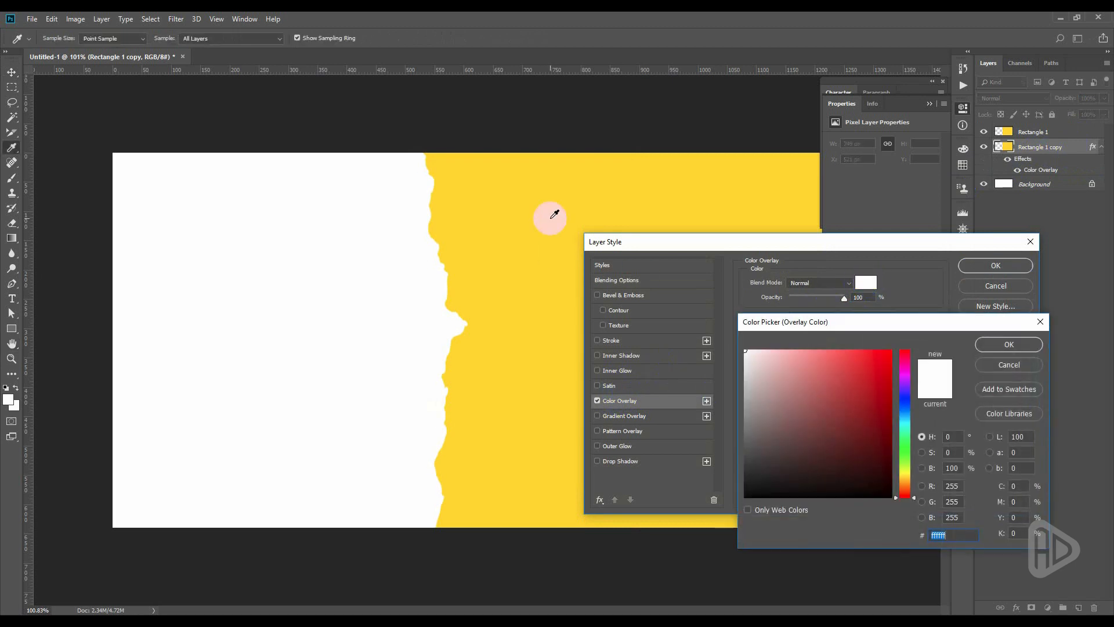
click(628, 214)
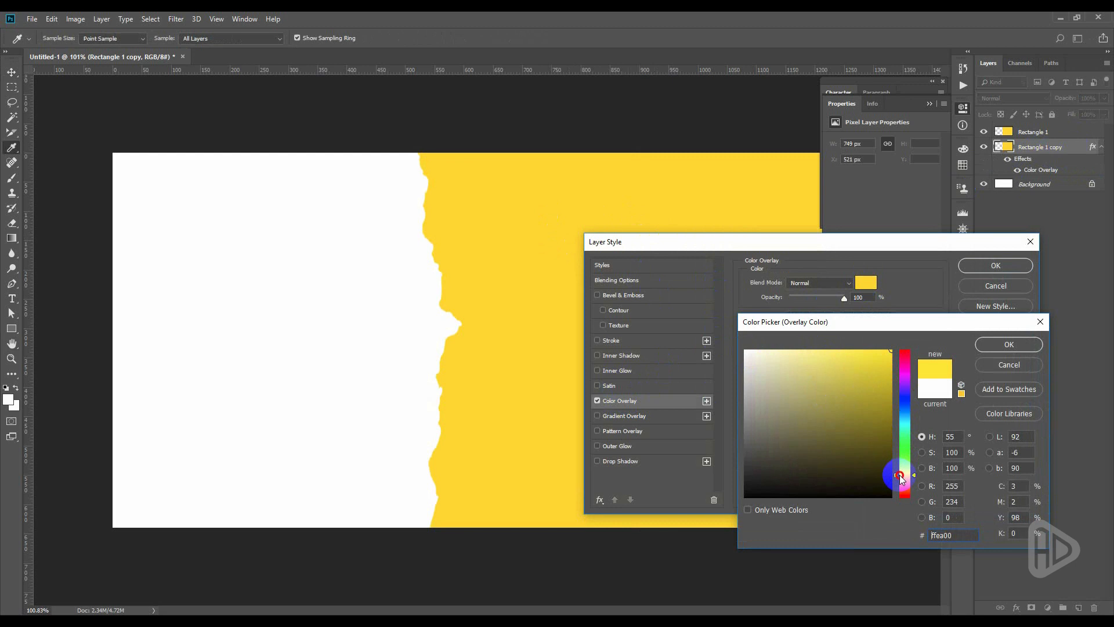
click(995, 343)
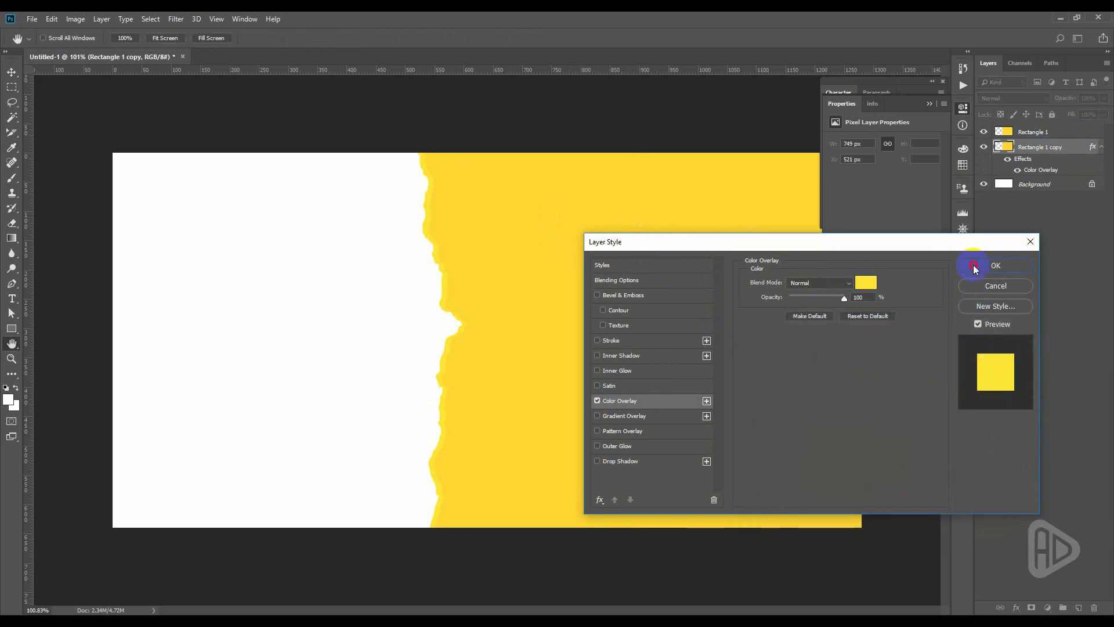
click(974, 267)
- Nudge the Rectangle 1 copy layer to the right to X 527 px, leaving a thin torn-paper rim
key(Right)
key(Right)
key(Right)
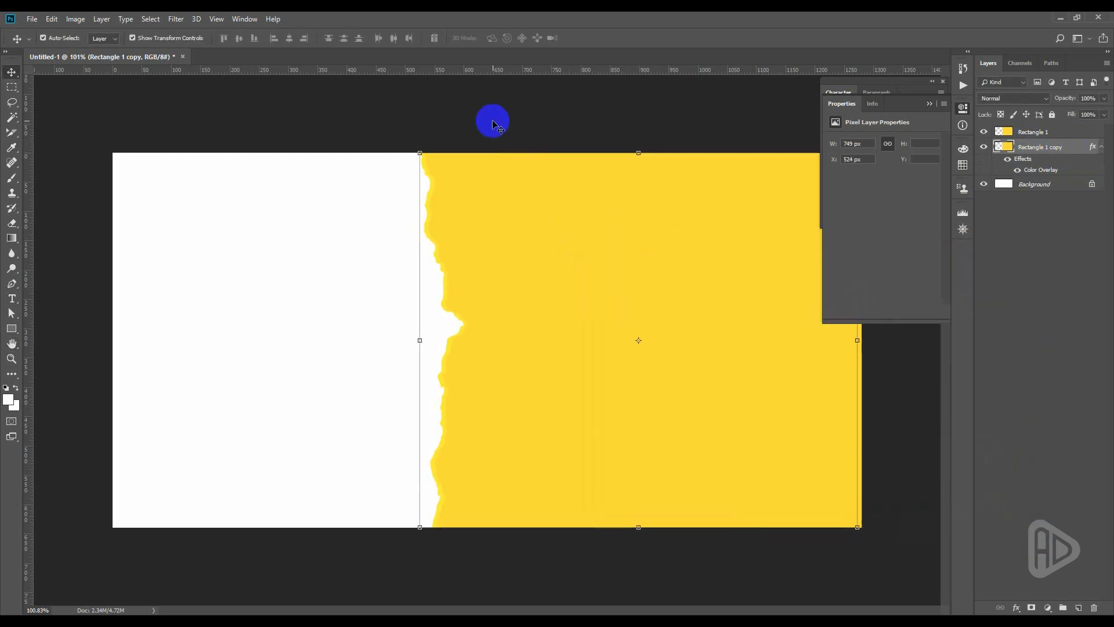
key(Right)
key(Right)
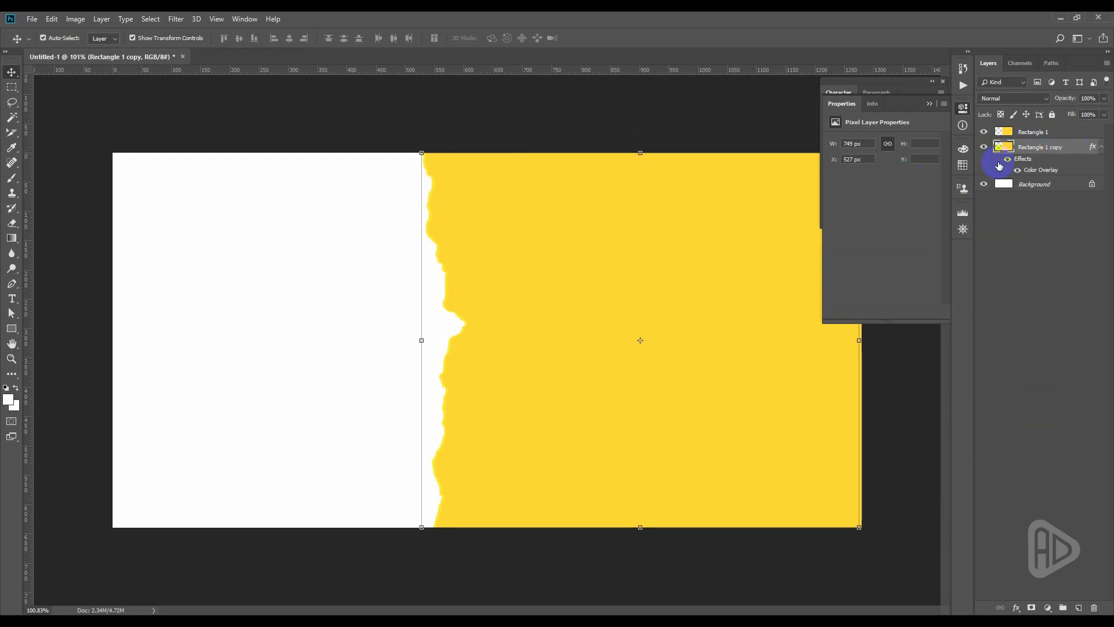
- Duplicate the Rectangle 1 copy layer and nudge the lower of the two copies left to X 522 px
key(ctrl+j)
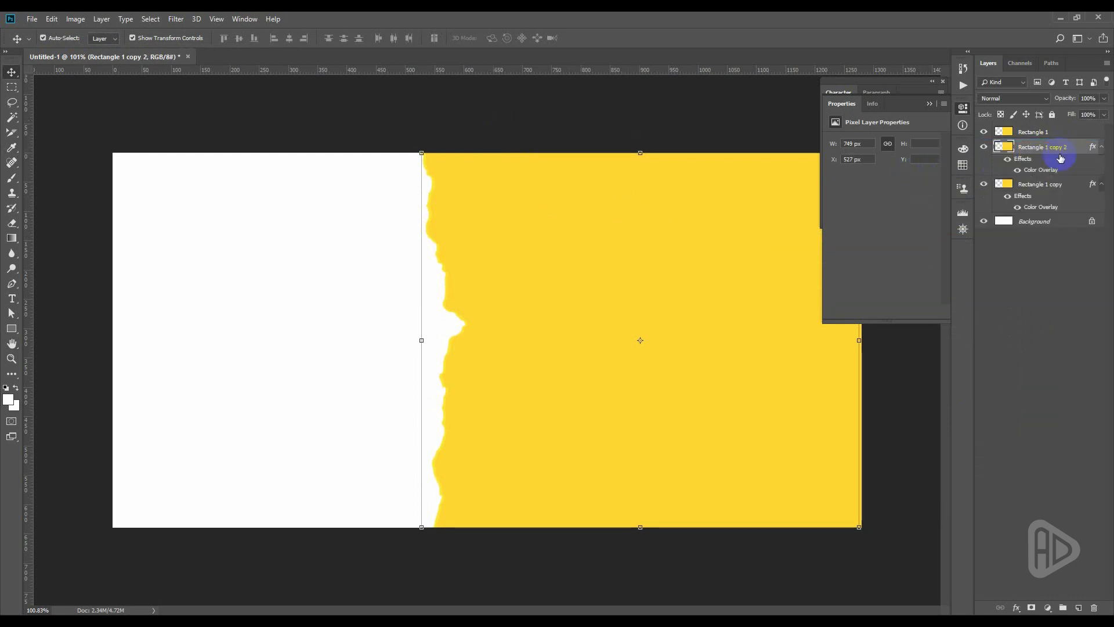
click(1031, 189)
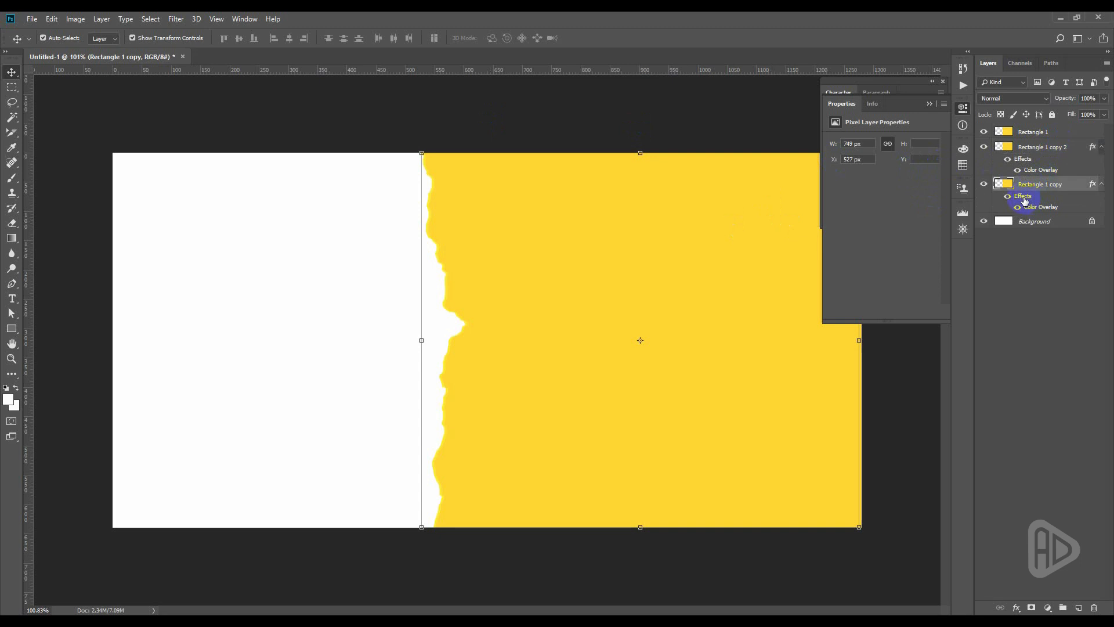
key(Left)
key(Left)
key(Left)
key(Left)
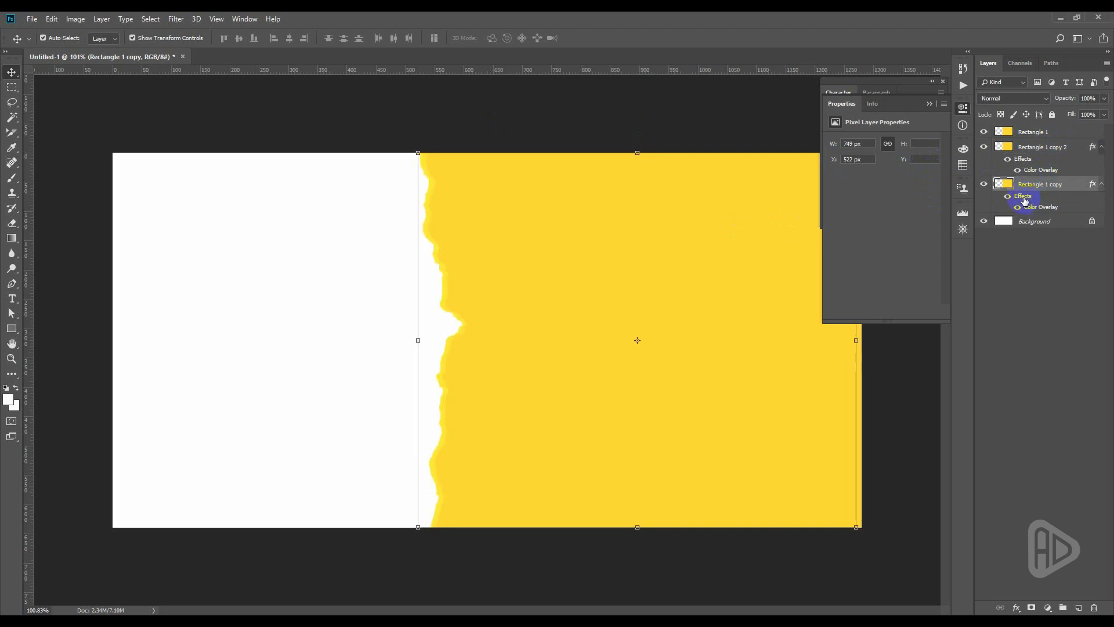
- Change the Color Overlay of the Rectangle 1 copy layer to a deeper orange-yellow (#ffc600)
double_click(1039, 208)
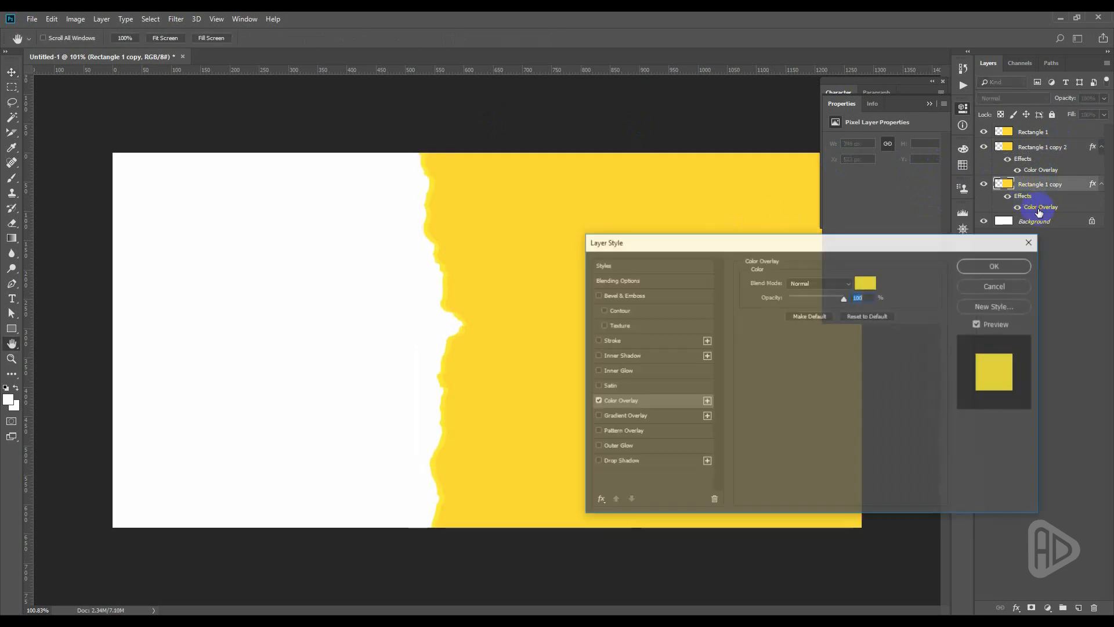
click(866, 283)
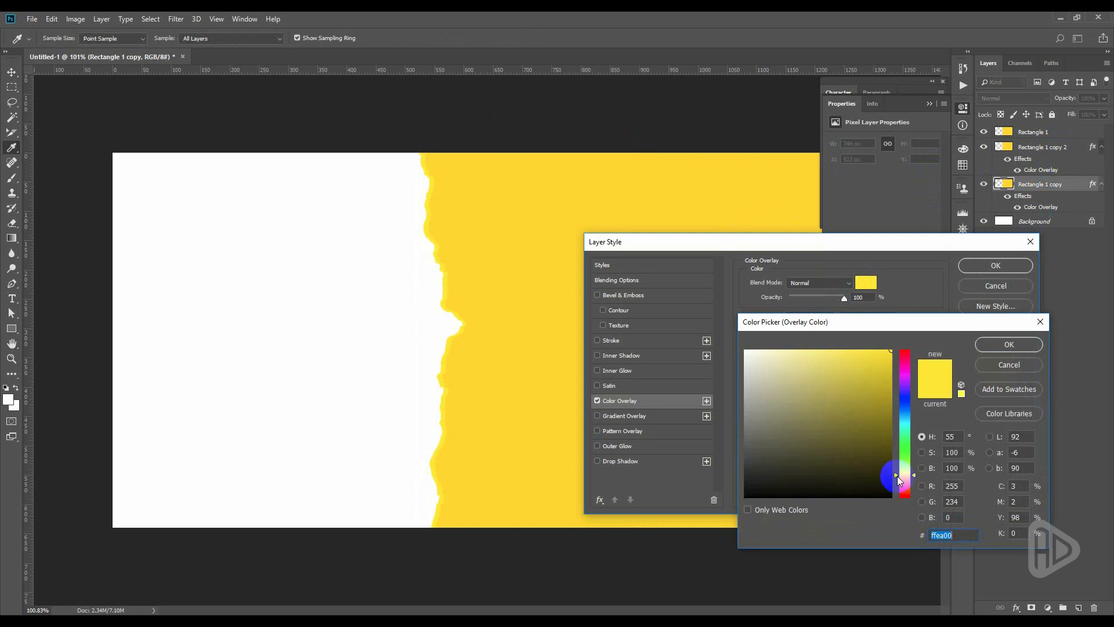
drag(897, 476, 898, 479)
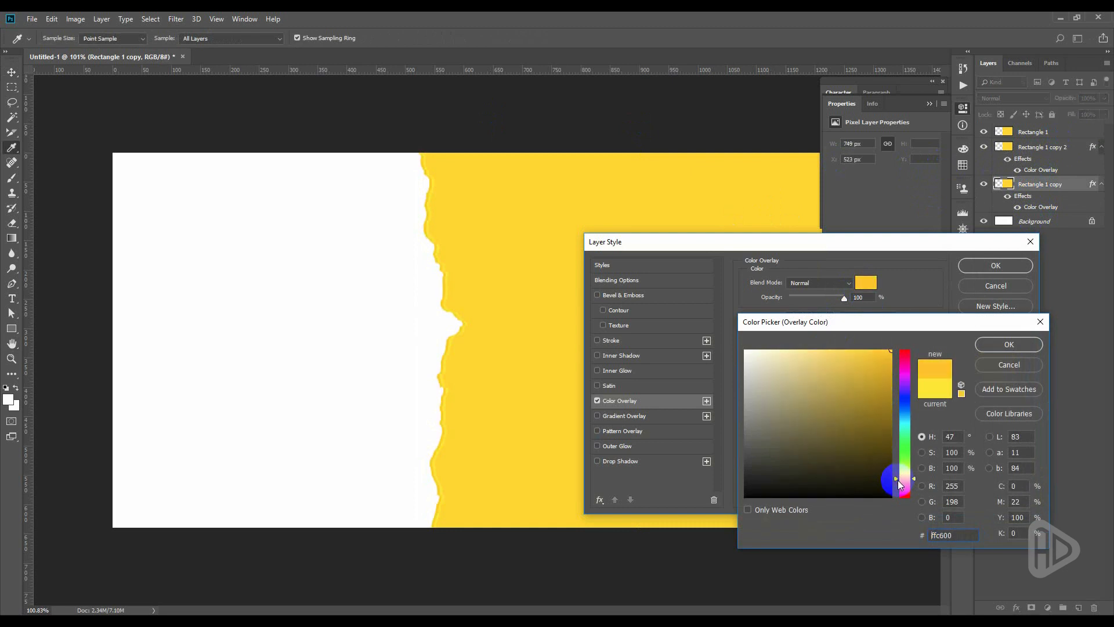
click(984, 352)
click(897, 479)
click(994, 347)
click(987, 266)
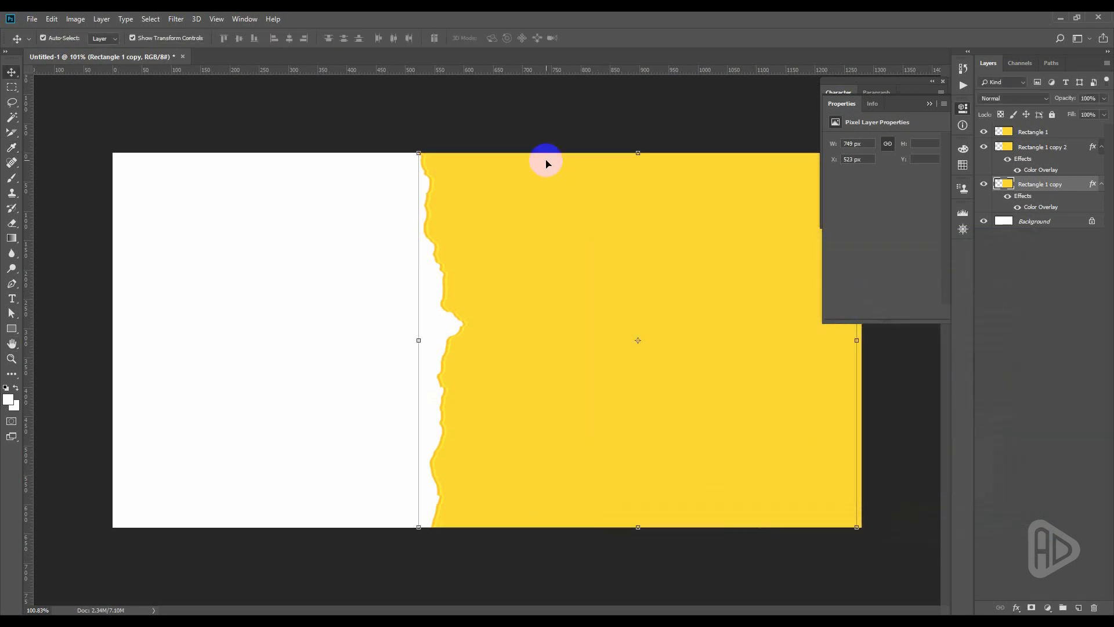
- Nudge the Rectangle 1 copy layer right to X 526 px, narrowing the darker rim, and deselect it
key(Right)
key(Right)
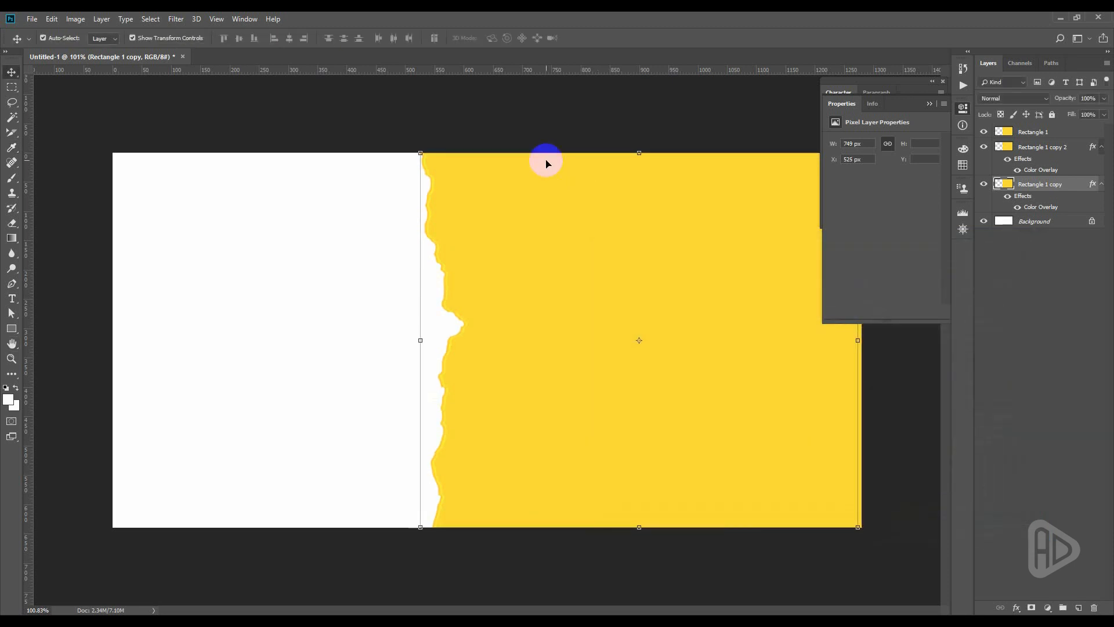
key(Right)
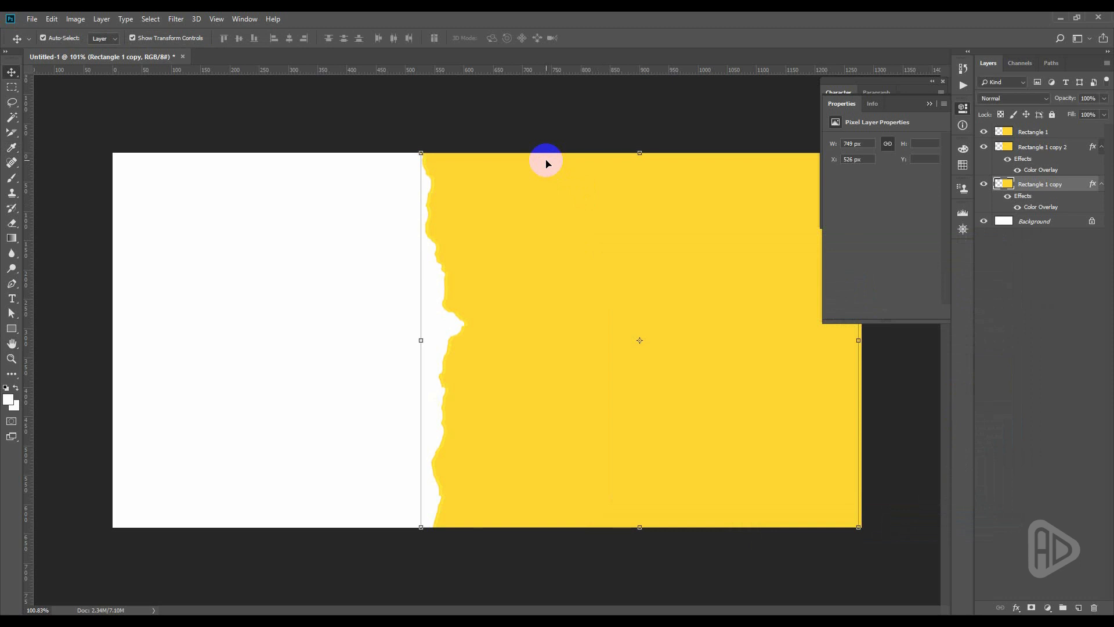
click(527, 120)
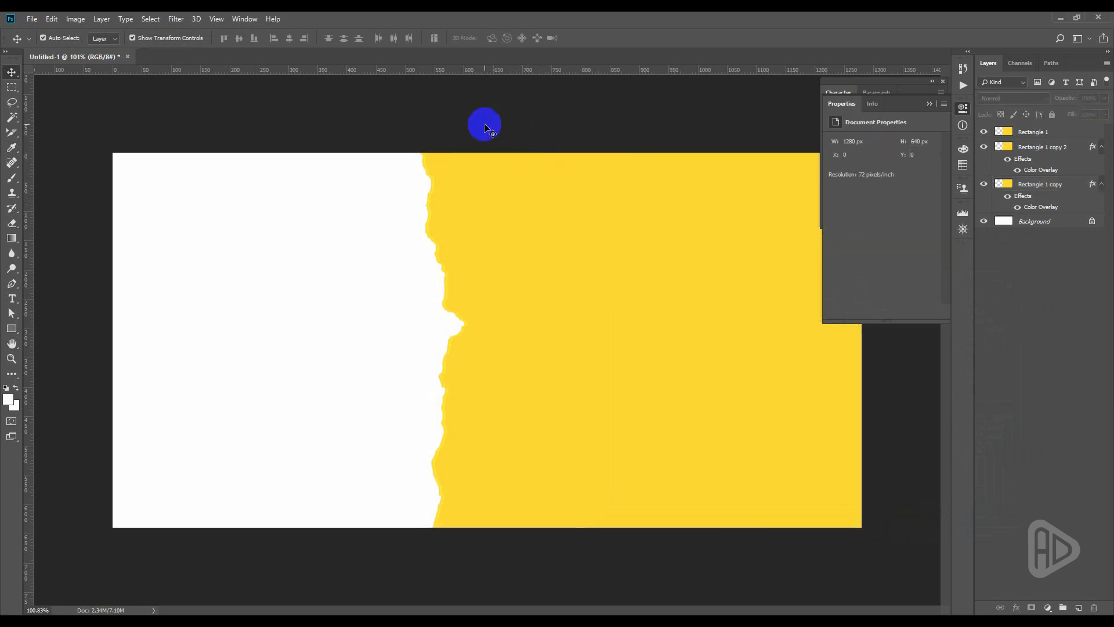
- Group Rectangle 1, Rectangle 1 copy 2 and Rectangle 1 copy, and name the group Background
click(1054, 136)
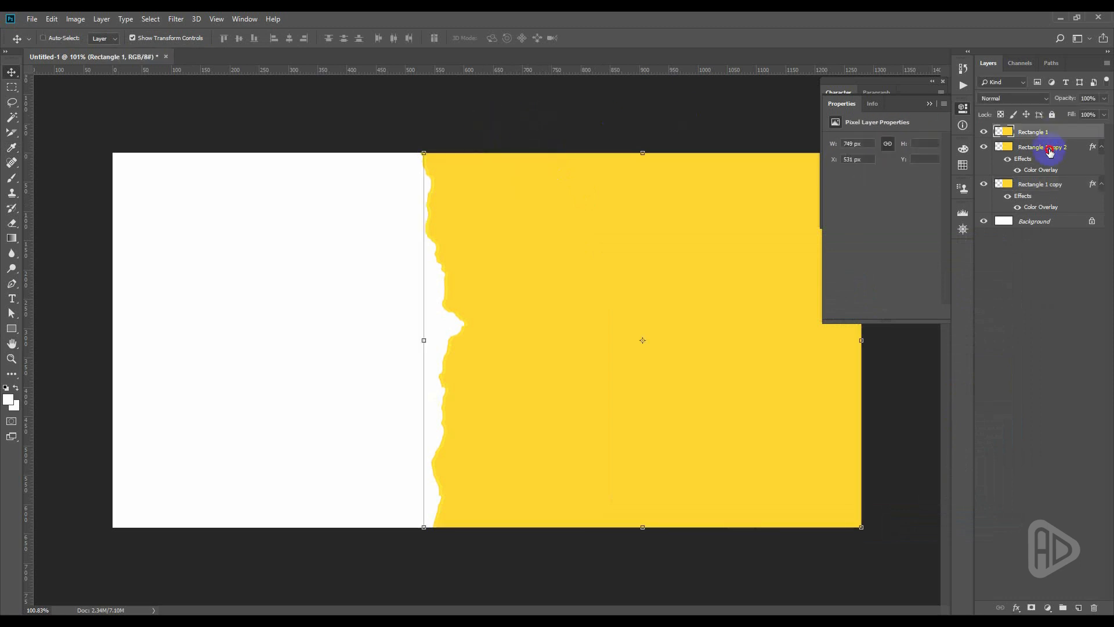
click(1036, 188)
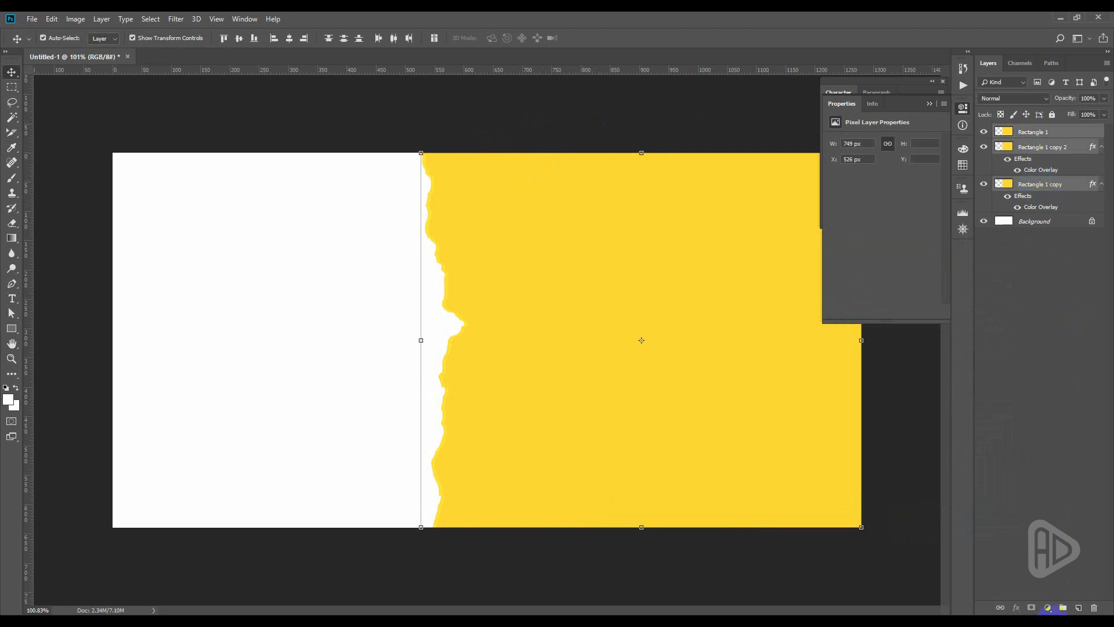
click(1063, 607)
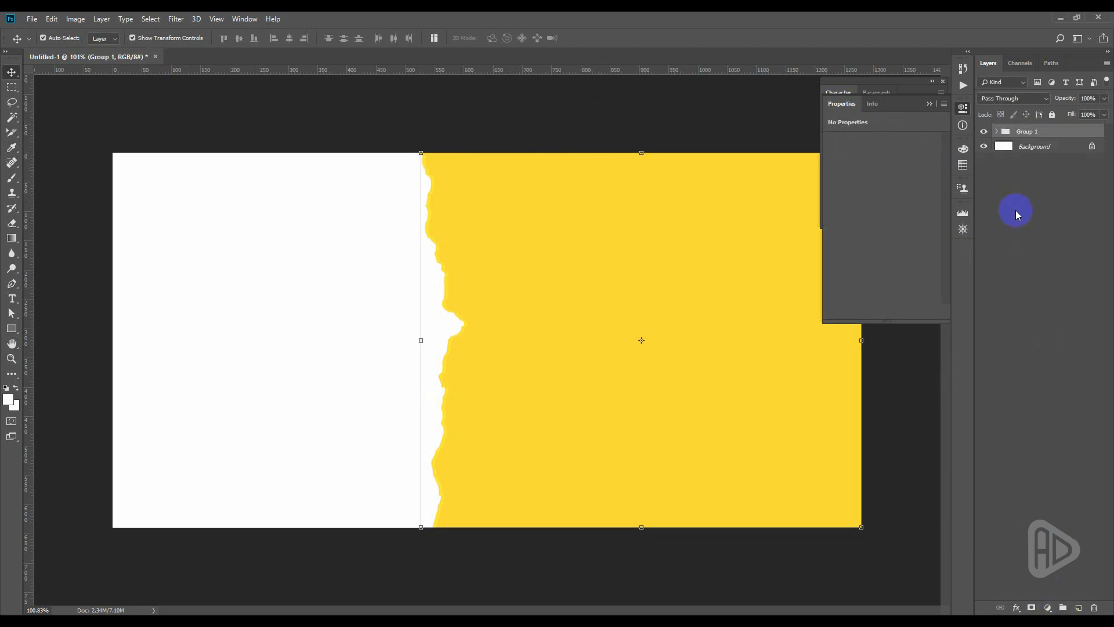
double_click(1029, 132)
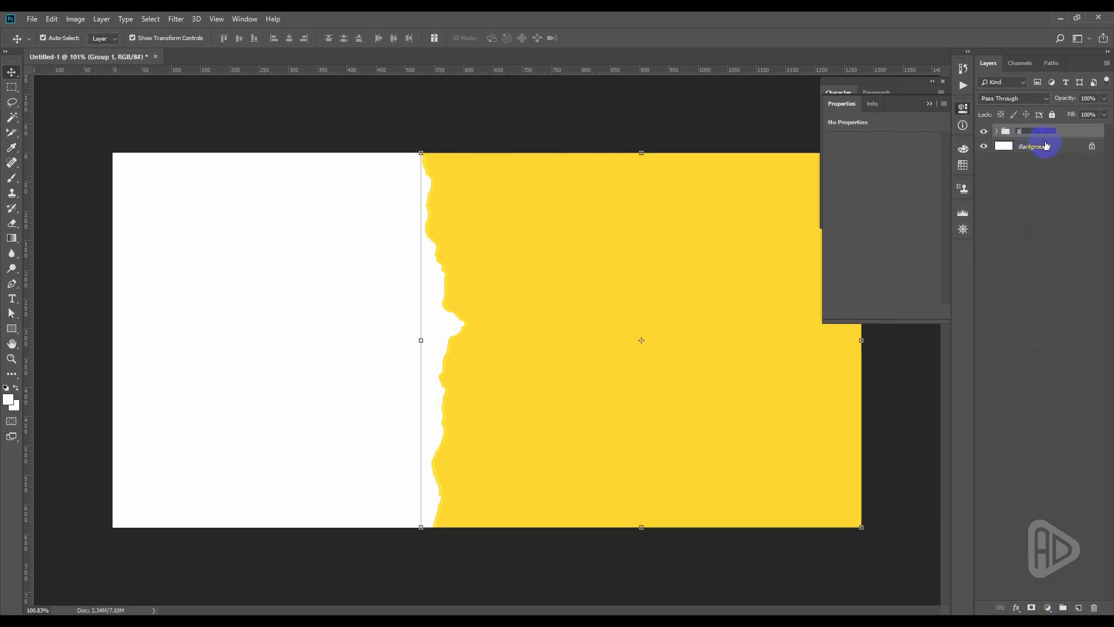
text(Background)
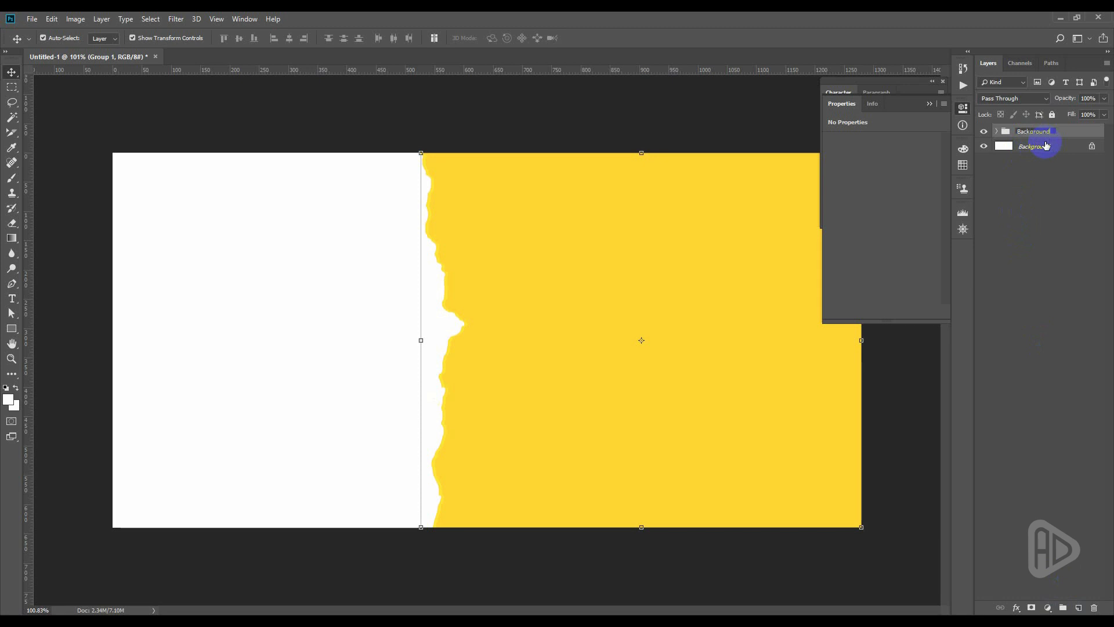
click(698, 112)
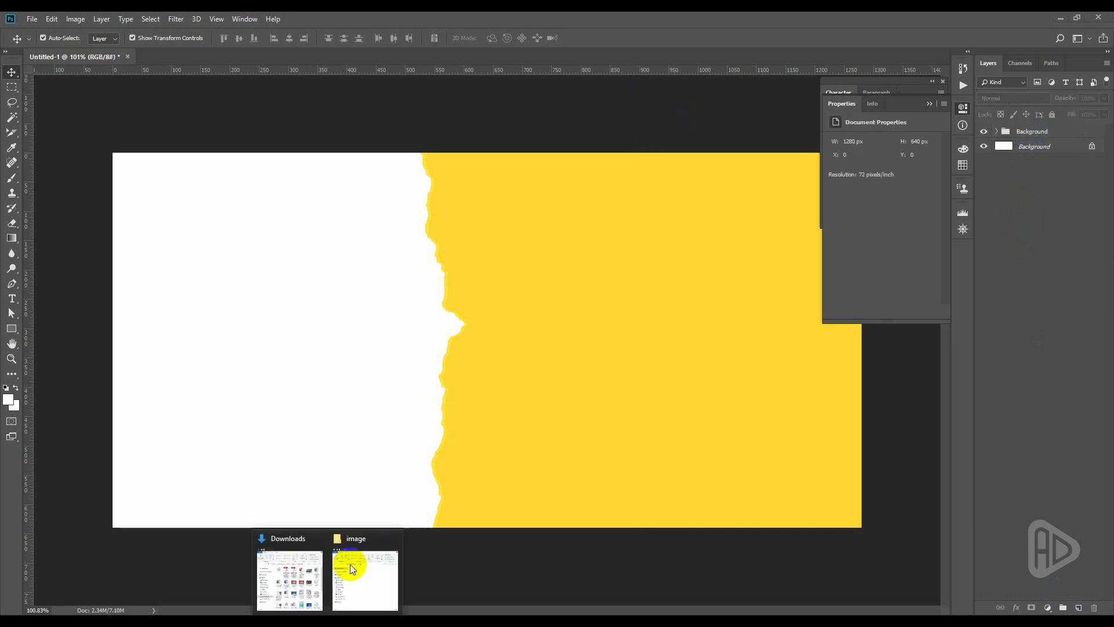
- Open cake-1776661_1920.jpg from the image folder, unlock its background layer and copy the cake into the Untitled-1 document
click(350, 566)
drag(510, 283, 411, 59)
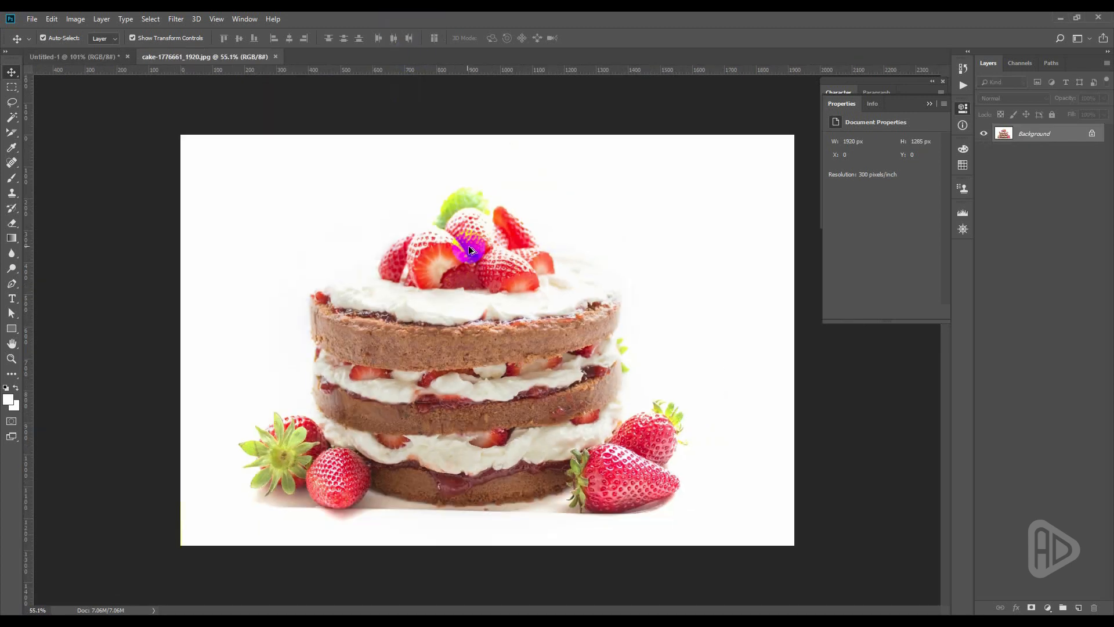
double_click(1030, 136)
click(653, 191)
drag(468, 258, 306, 273)
- Scale the cake image down to about 812 px wide on the canvas's white area and place its layer below the Background group
scroll(373, 246, down, 2)
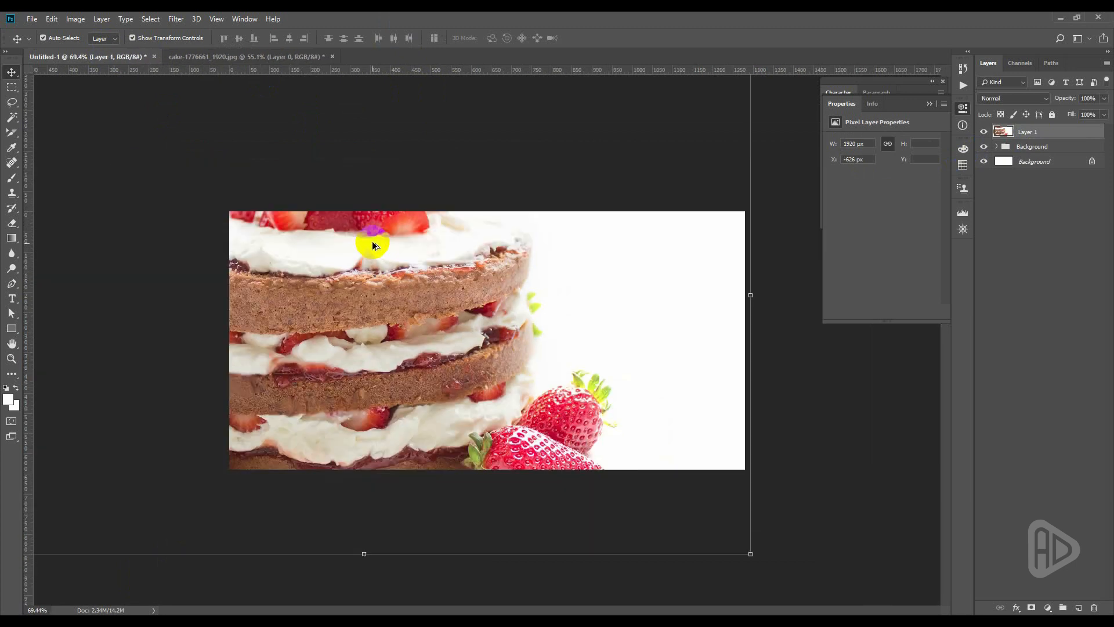
scroll(373, 245, down, 2)
drag(149, 130, 274, 261)
key(Return)
drag(403, 309, 402, 352)
drag(1057, 133, 1054, 155)
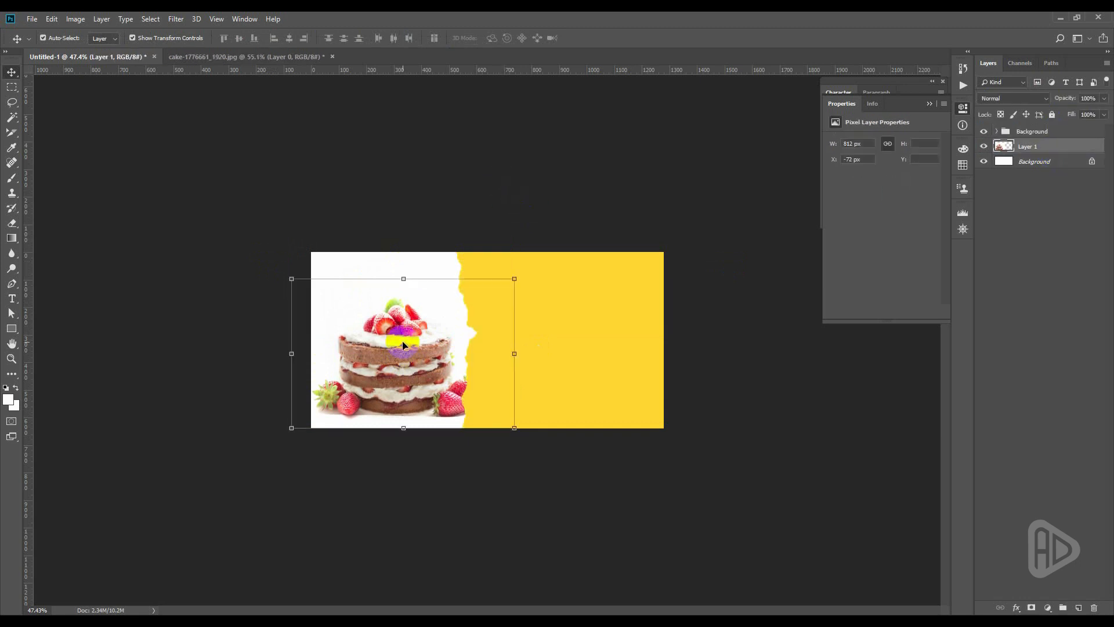
- Scale the cake image down to 780 px wide and fit it beside the torn edge at X -72 px
drag(405, 346, 397, 347)
key(ctrl+t)
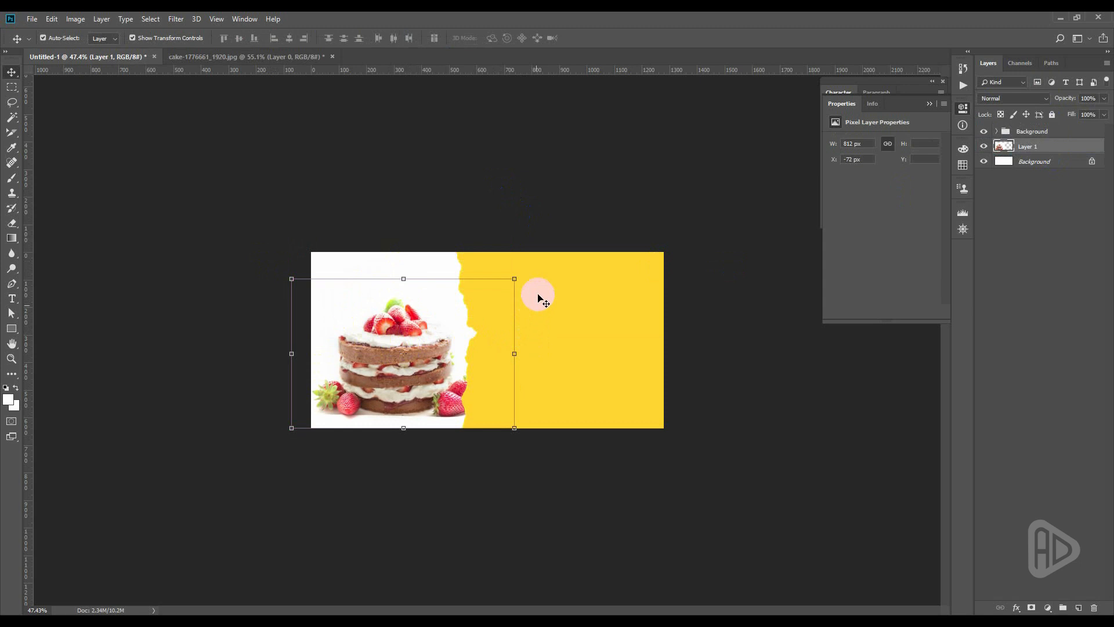
drag(510, 281, 503, 283)
key(Return)
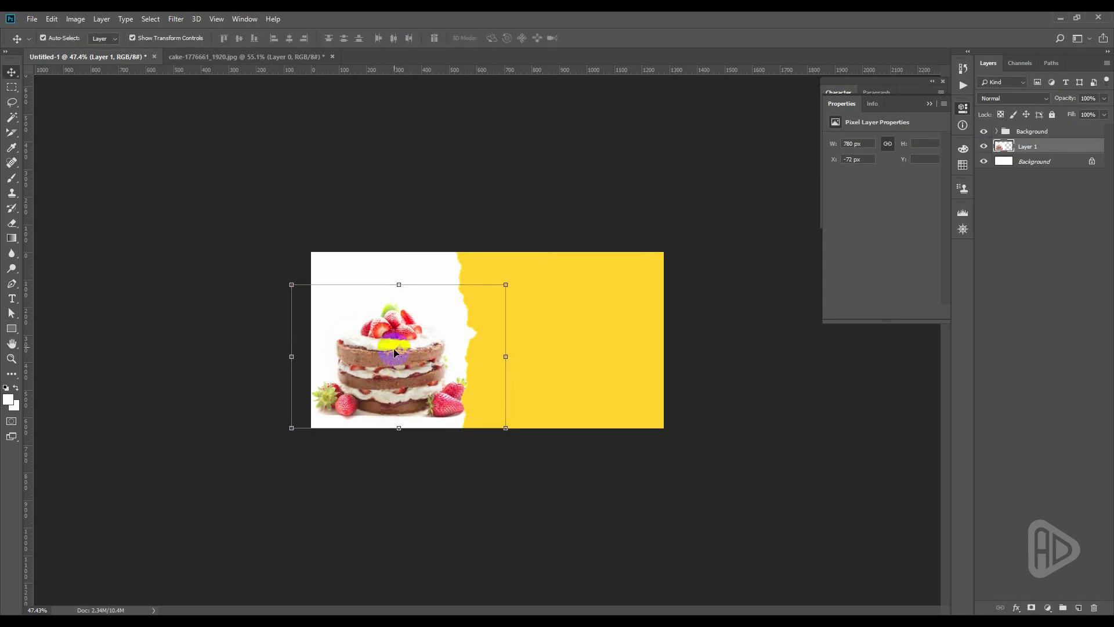
drag(399, 355, 402, 363)
key(Return)
- Move the cake image slightly straight down, placing its centre at about Y 406 px
key(z)
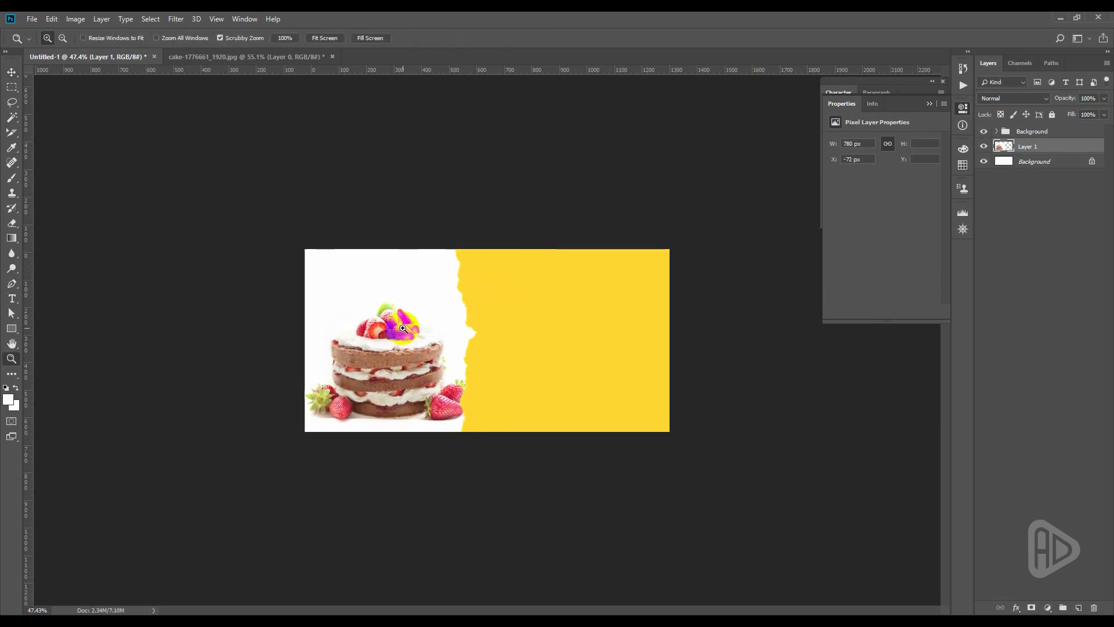
click(403, 328)
key(v)
click(378, 190)
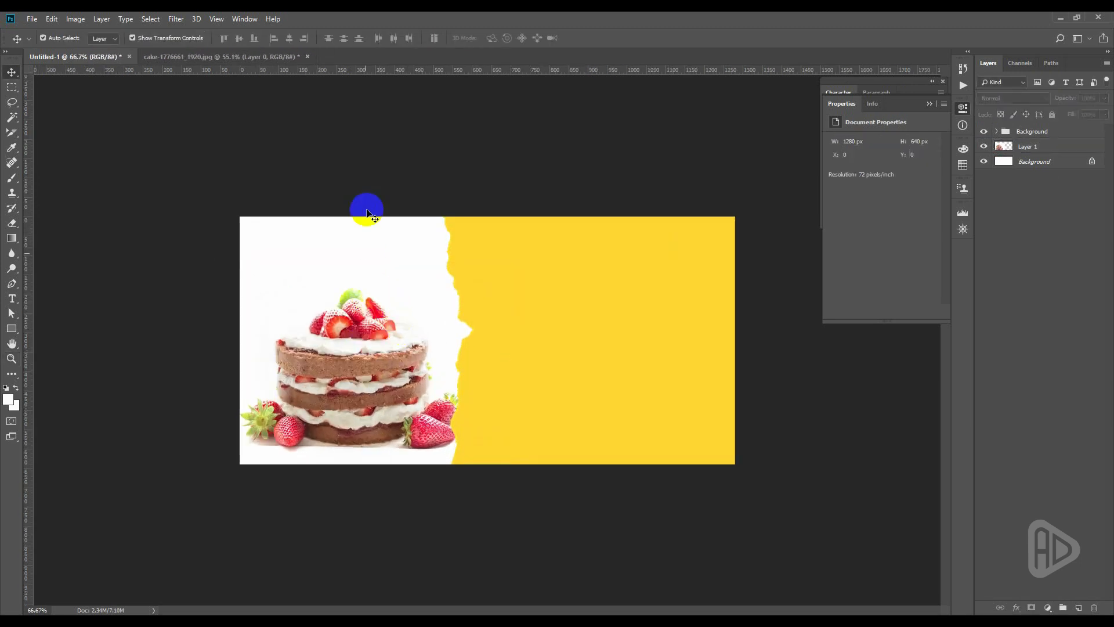
click(365, 344)
key(ctrl+t)
drag(366, 342, 365, 348)
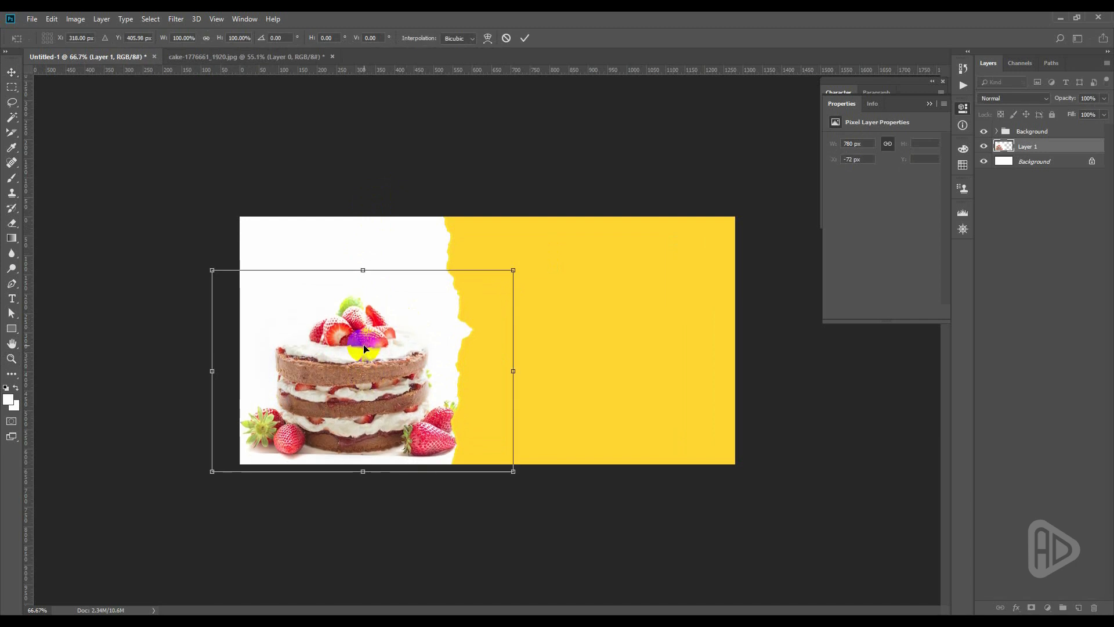
click(417, 181)
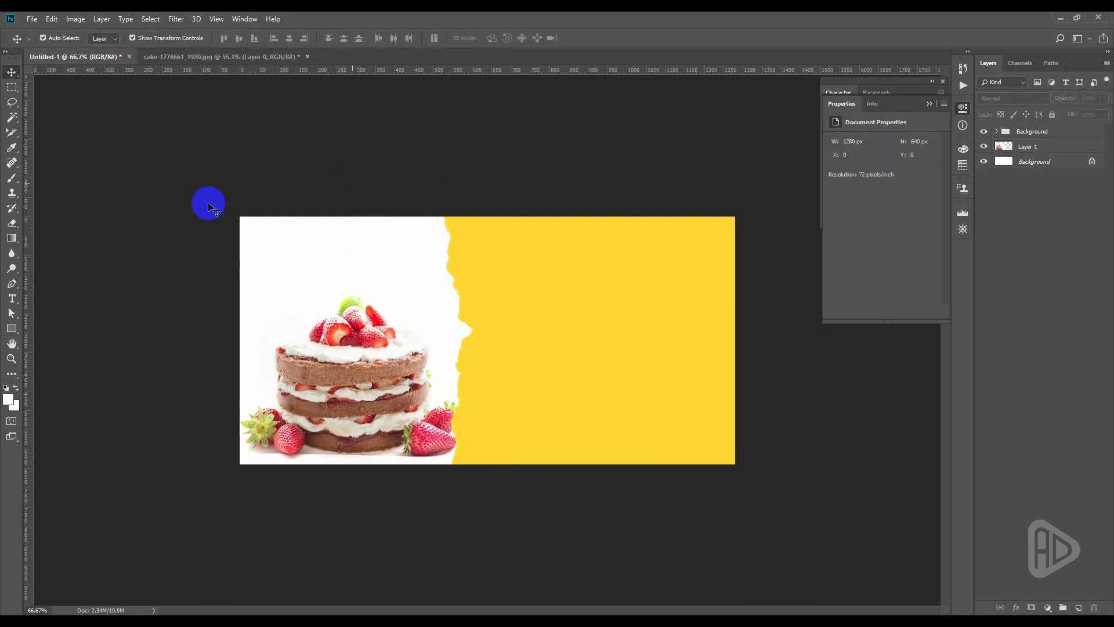
- Draw a rectangle about 149 × 188 px from the canvas's upper edge above the cake, filled with strawberry red (#f80111)
click(11, 329)
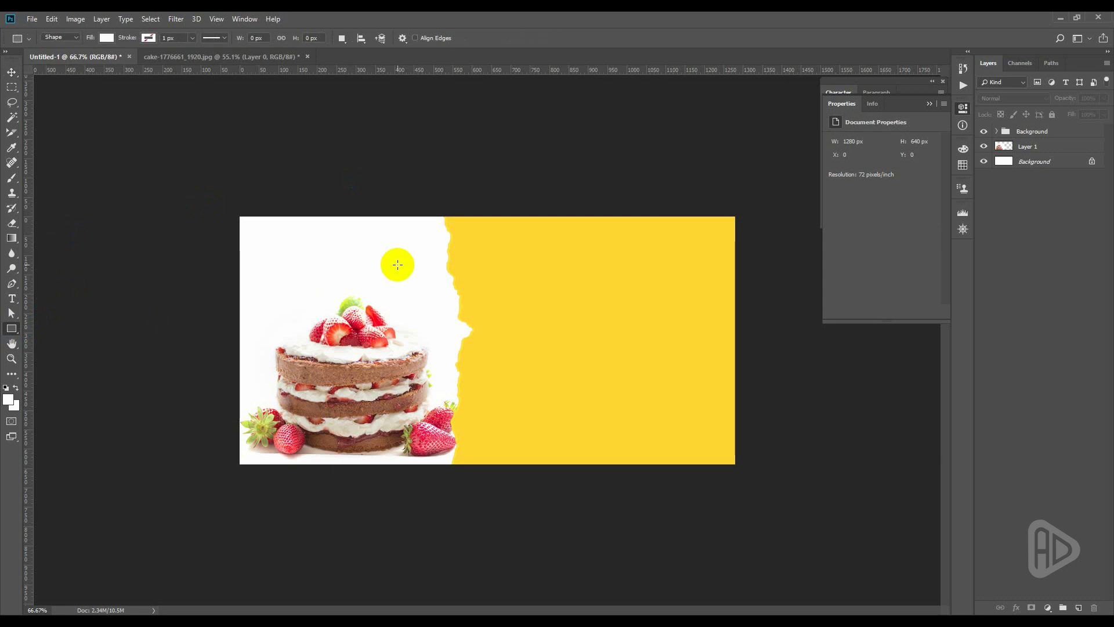
drag(291, 217, 348, 288)
click(108, 39)
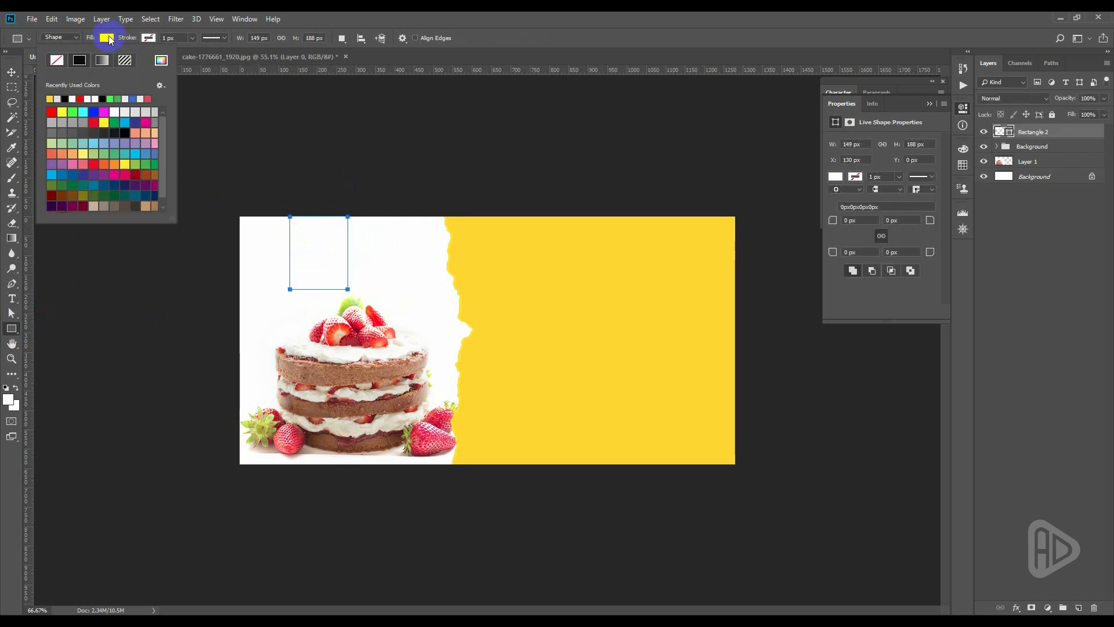
click(161, 61)
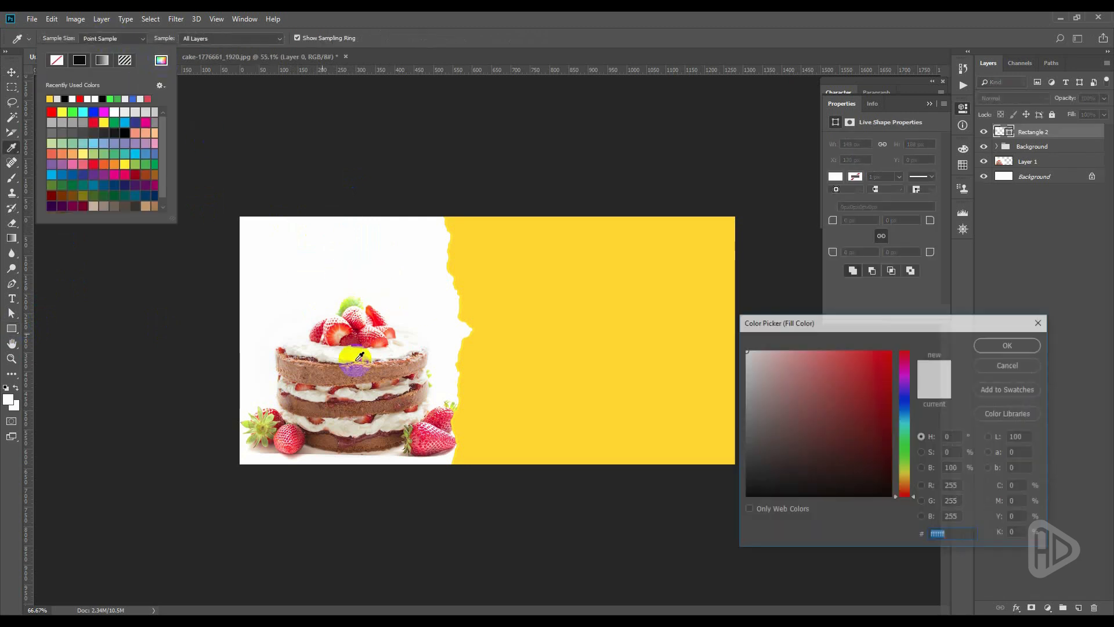
click(381, 317)
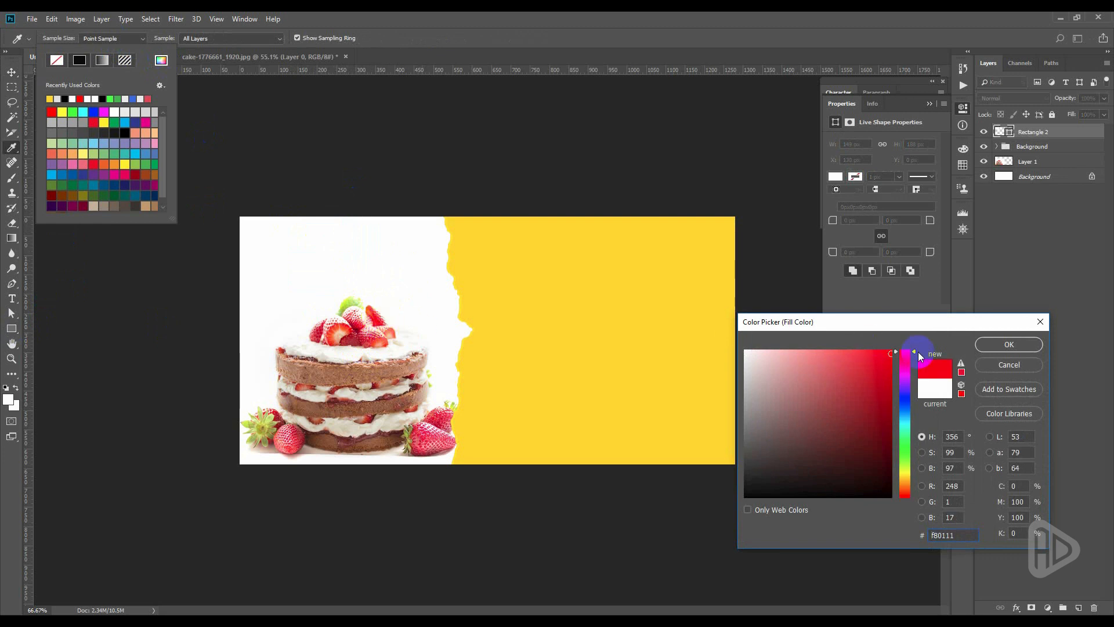
click(994, 346)
- Move the red rectangle about 75 px right along the canvas's upper edge, above the cake
click(12, 72)
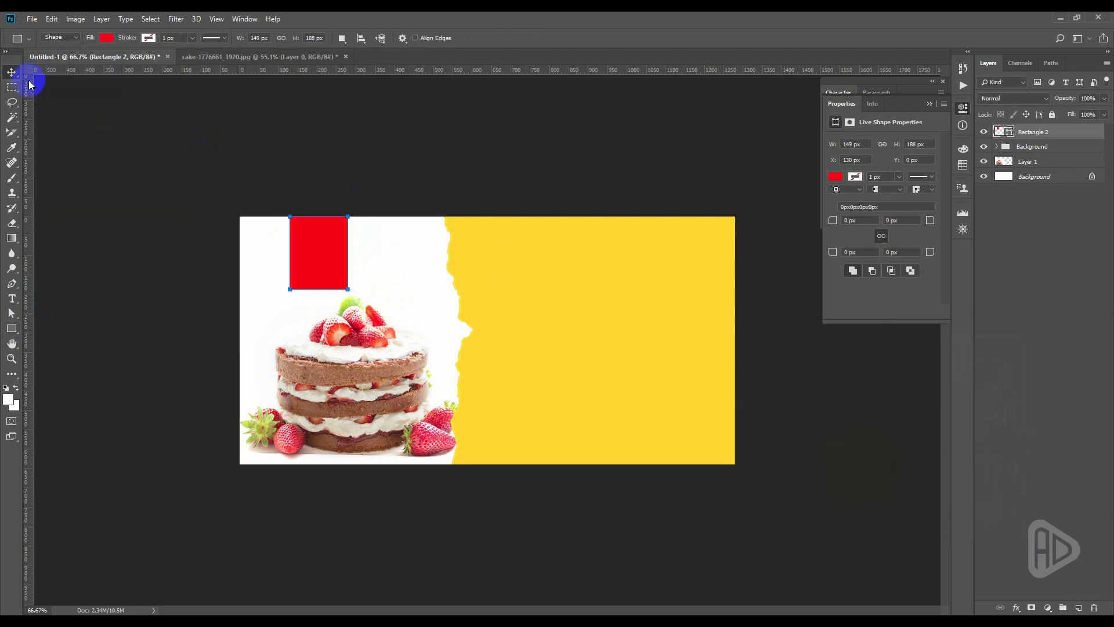
drag(311, 240, 347, 233)
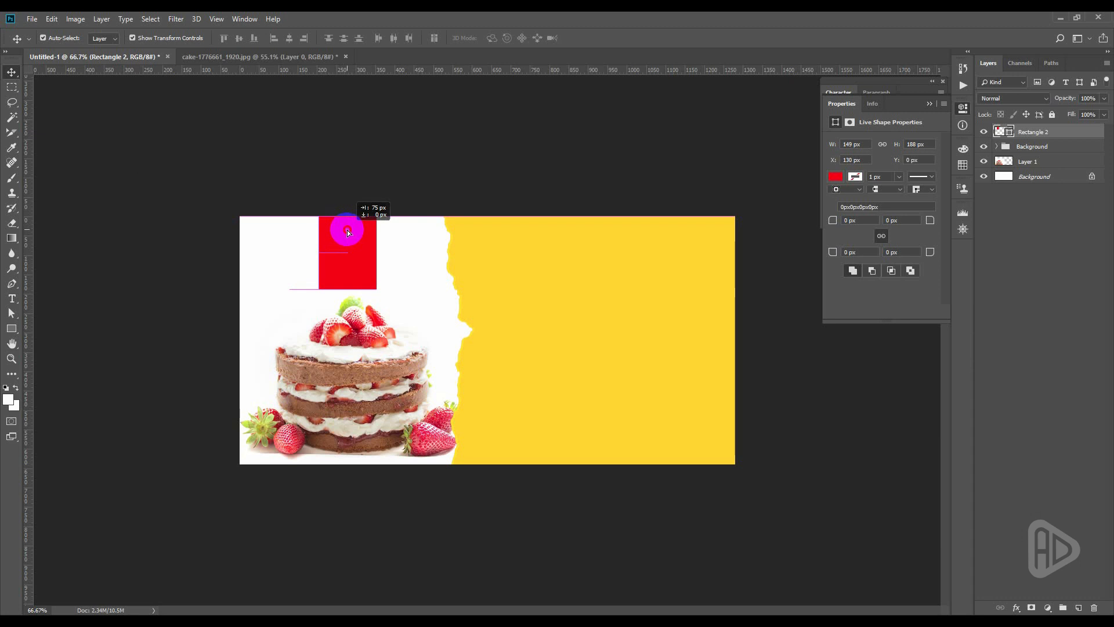
drag(348, 233, 347, 231)
click(323, 165)
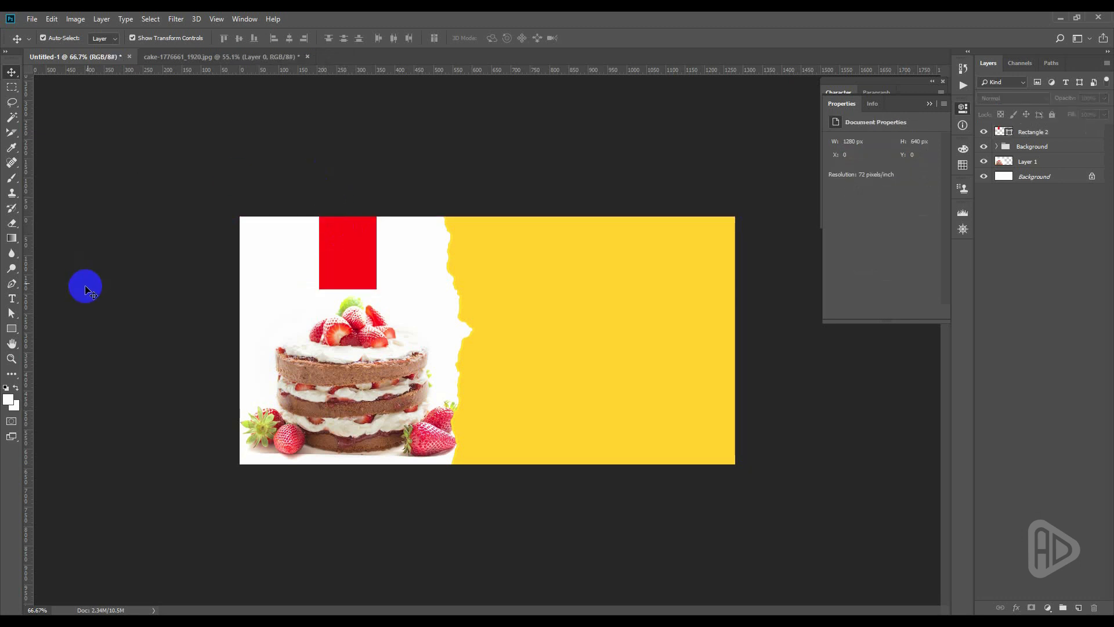
- Add the white text STARTS at 26 px and place it in the upper part of the red rectangle
click(11, 299)
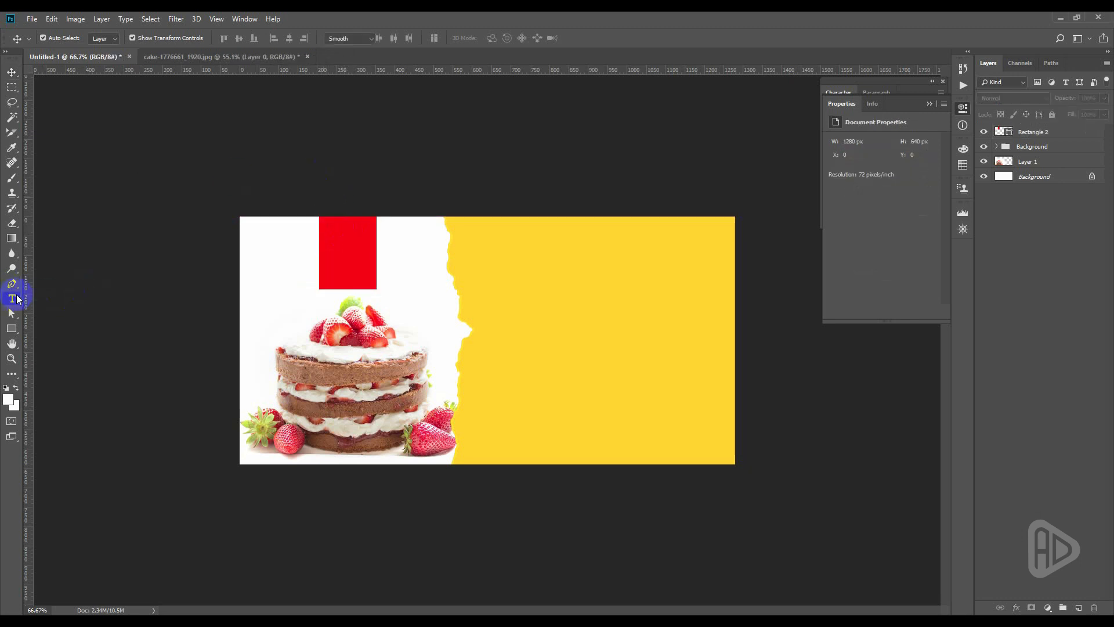
click(482, 274)
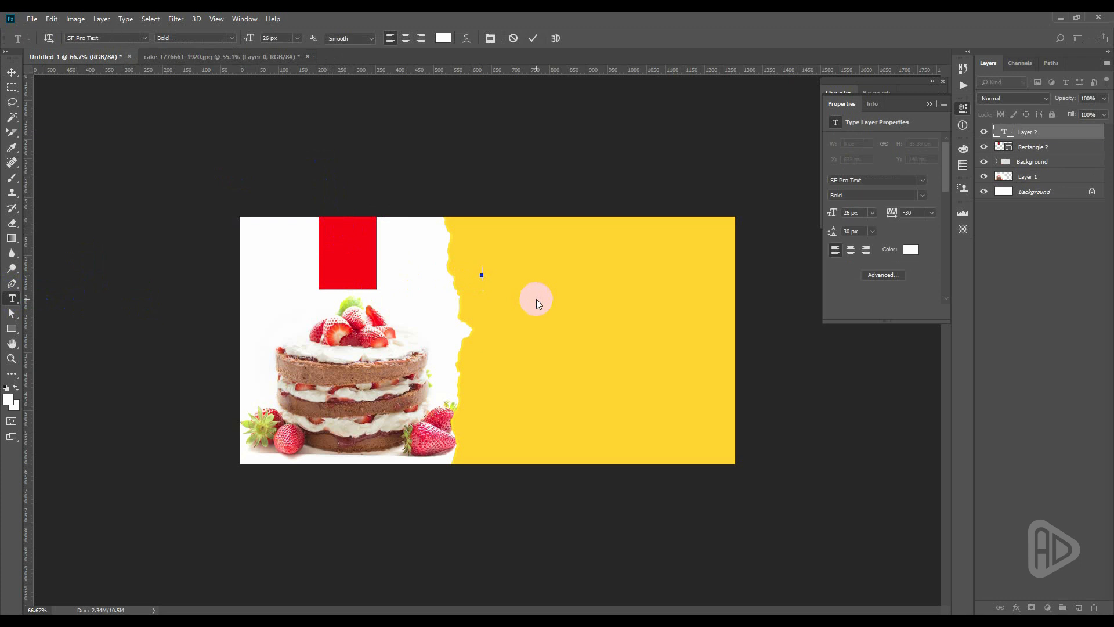
text(STARTS)
key(ctrl+Return)
key(v)
drag(514, 271, 362, 231)
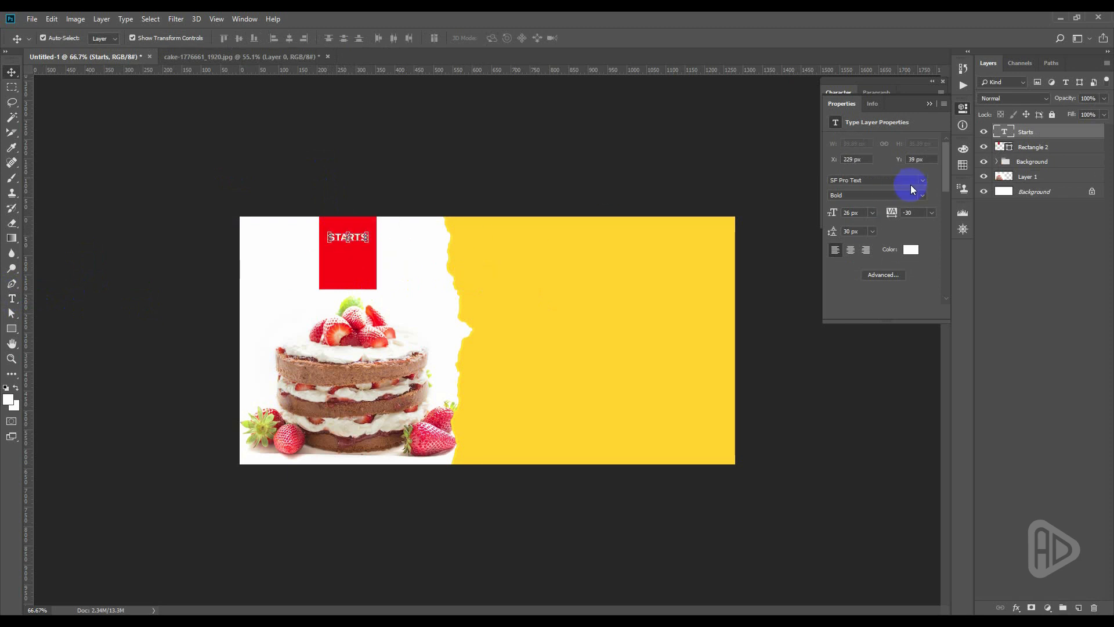
- Set the font of the STARTS text to Montserrat Bold
click(923, 181)
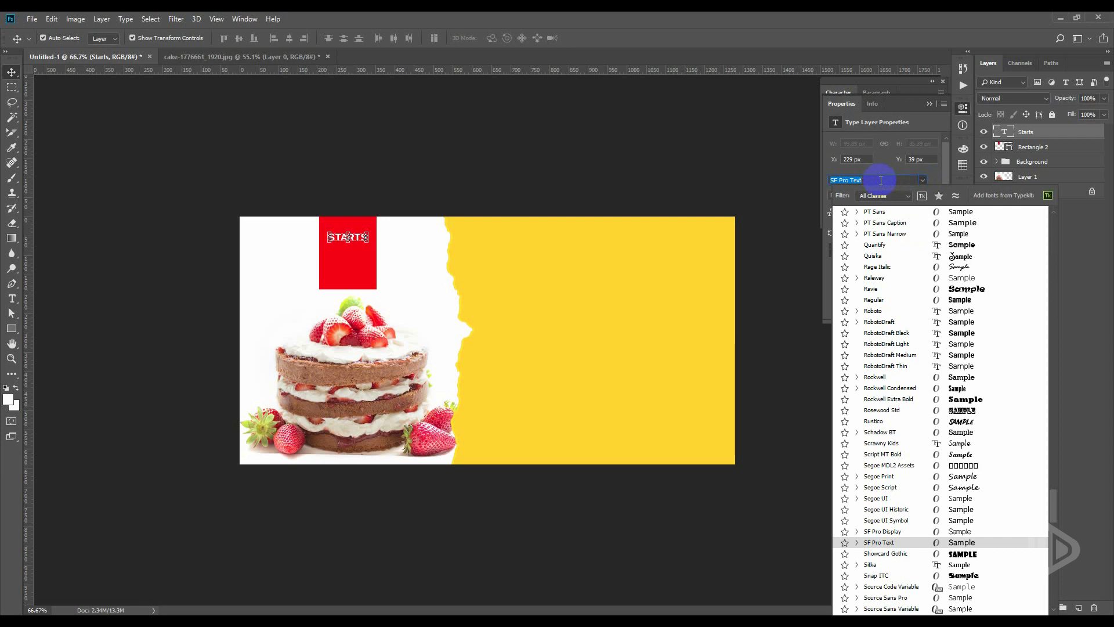
text(montse)
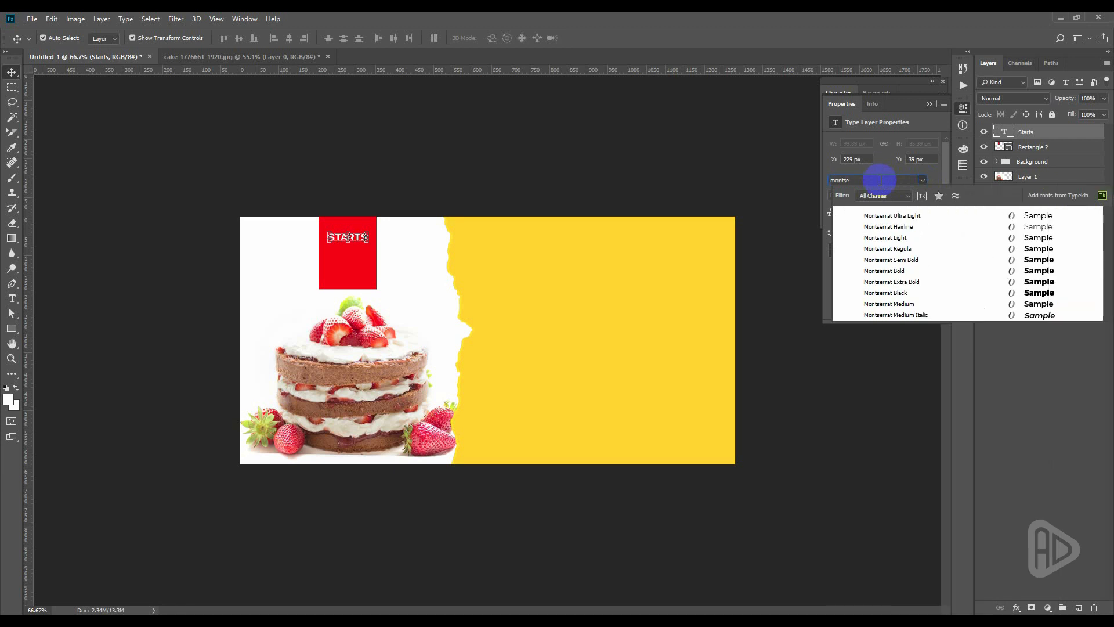
click(894, 273)
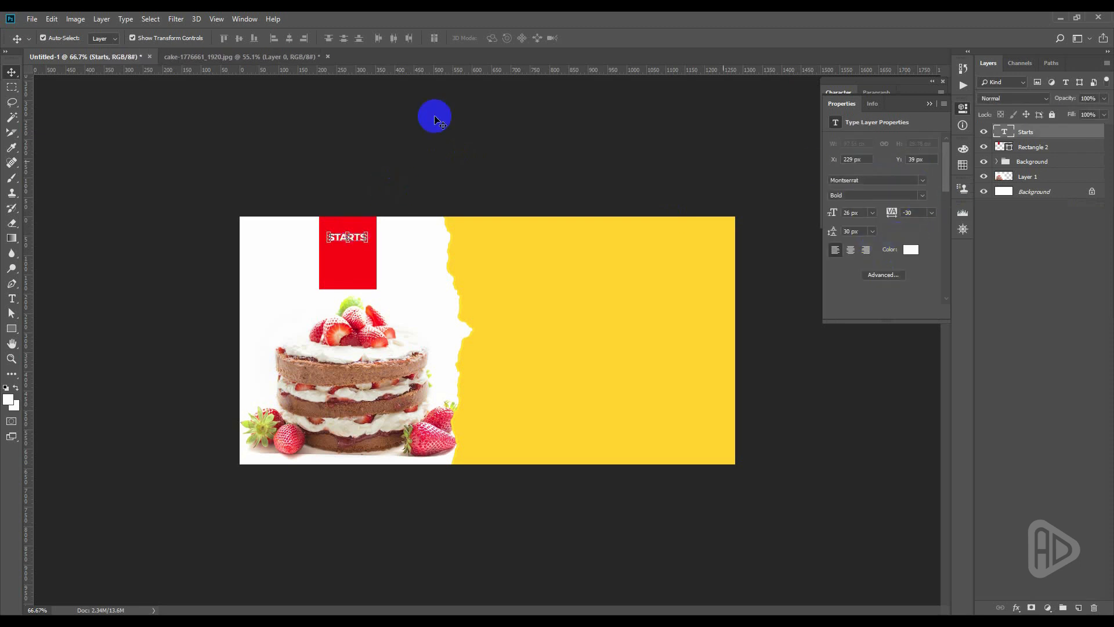
- Show the Character settings and place them directly below the Properties settings
click(244, 19)
click(271, 158)
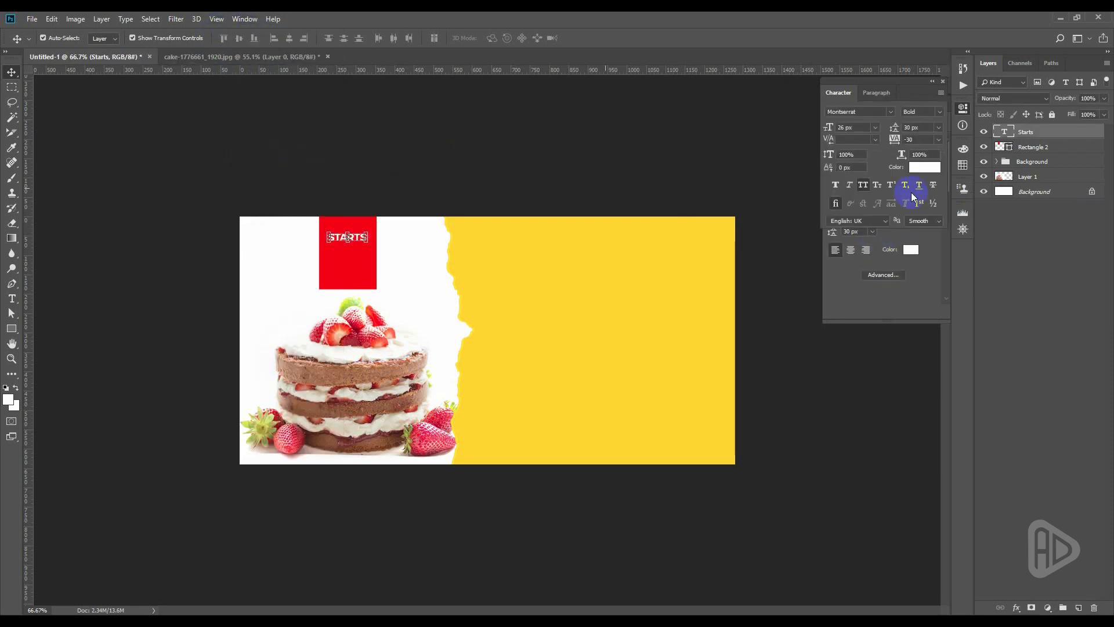
mouse_move(907, 86)
mouse_down()
mouse_move(898, 281)
mouse_move(913, 321)
mouse_move(913, 302)
mouse_move(909, 312)
mouse_up()
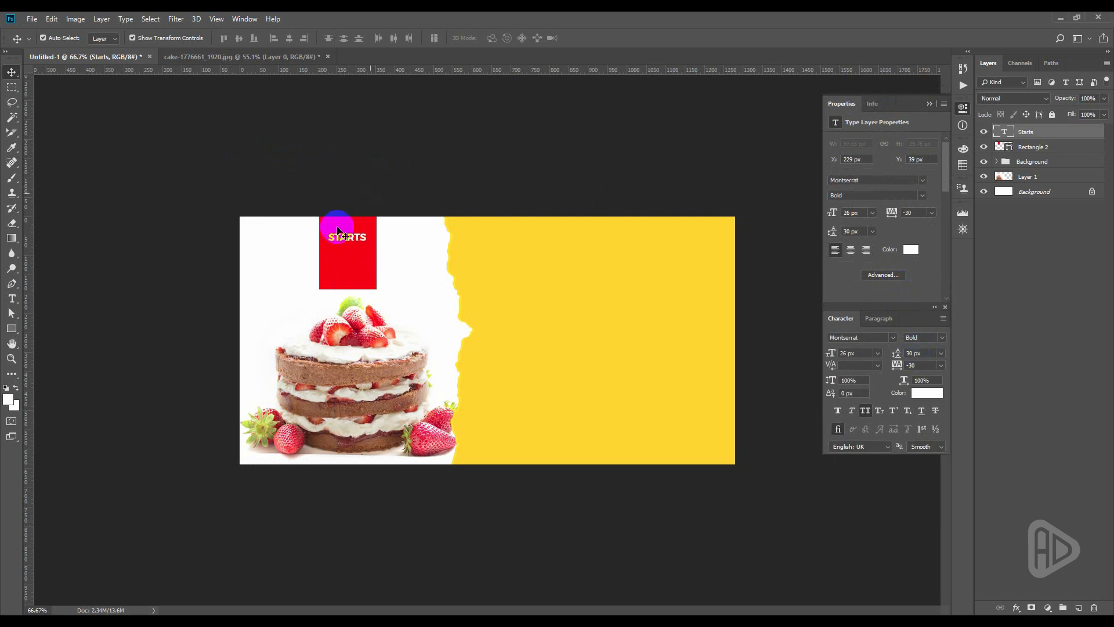
- Duplicate the STARTS text, place one instance just below the other in the red rectangle, and change the lower one to "$ 2"
drag(1027, 133, 1032, 134)
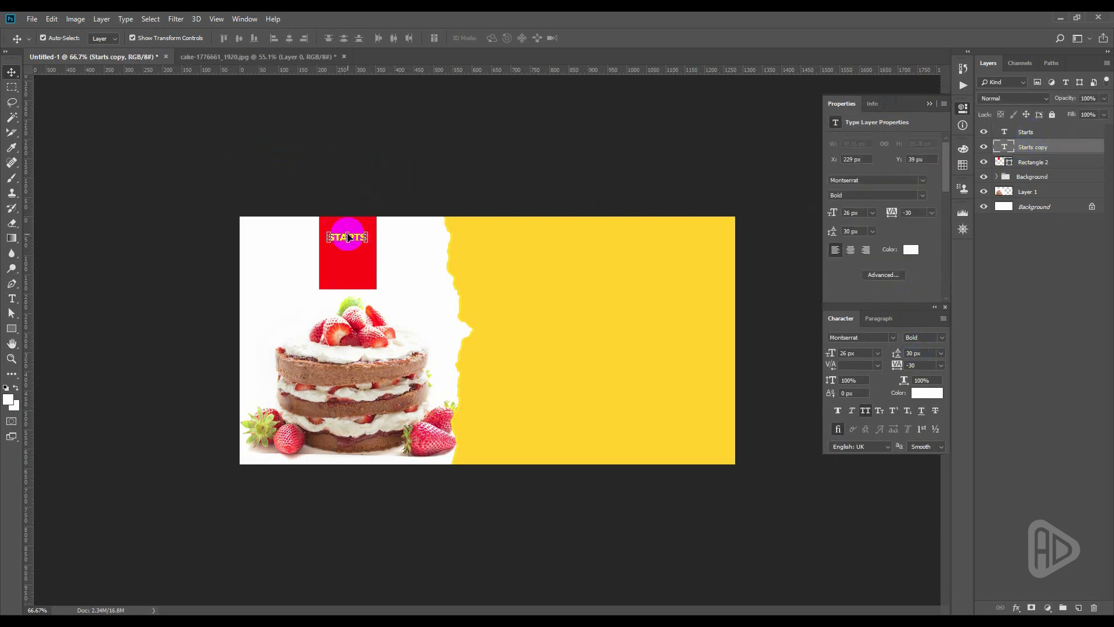
drag(356, 240, 357, 259)
key(t)
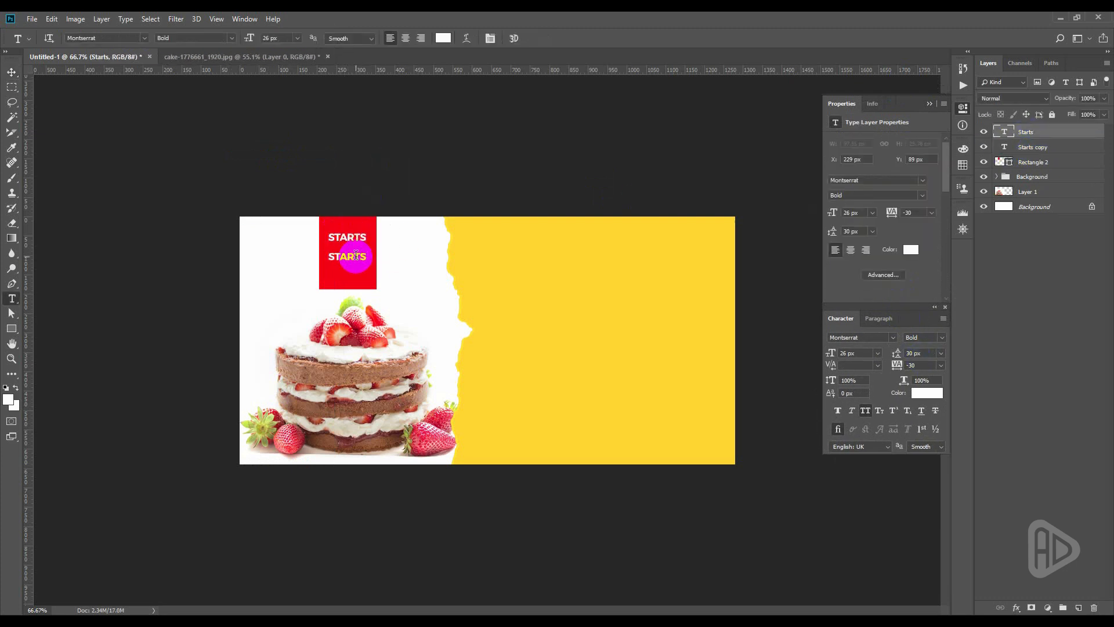
double_click(356, 254)
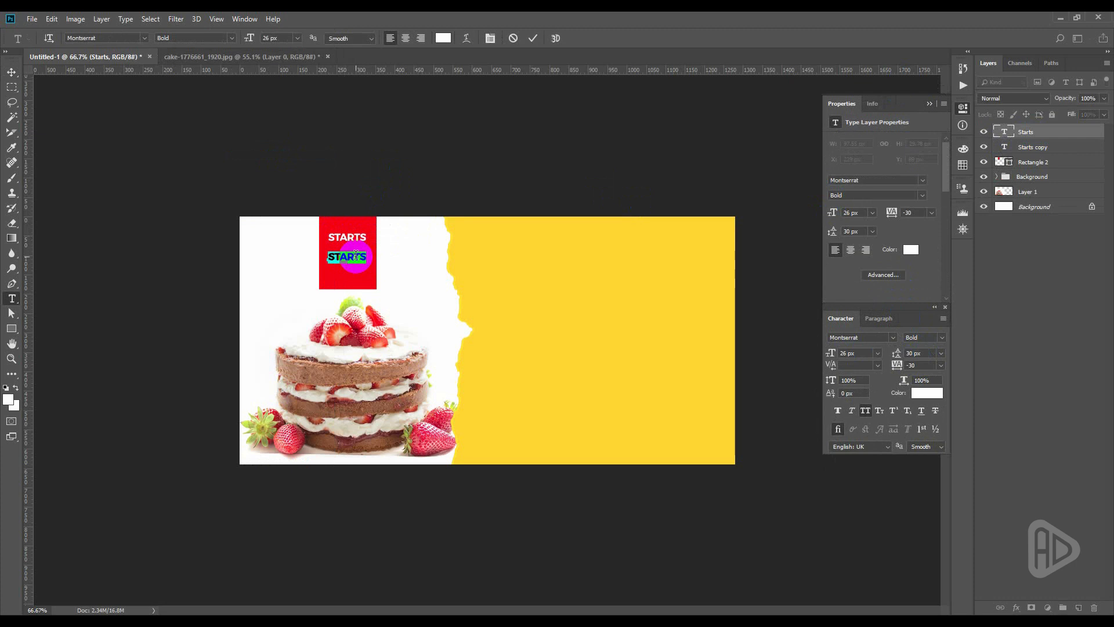
text($ 2)
click(12, 72)
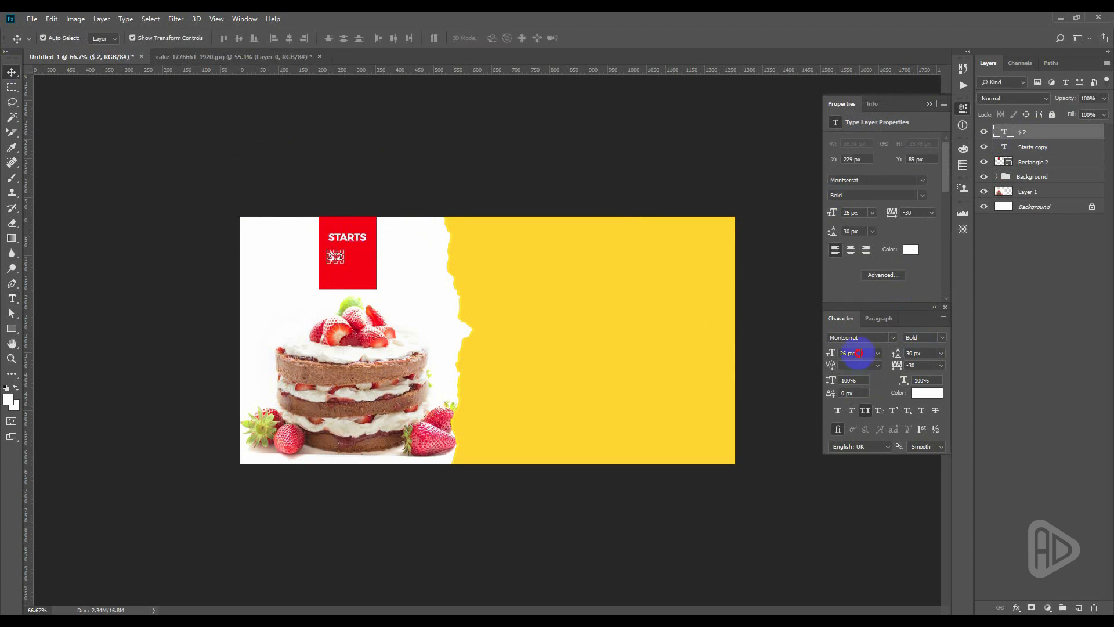
- Set the $ 2 price text to 100 px and move it below STARTS in the red rectangle
double_click(859, 353)
text(100)
key(Return)
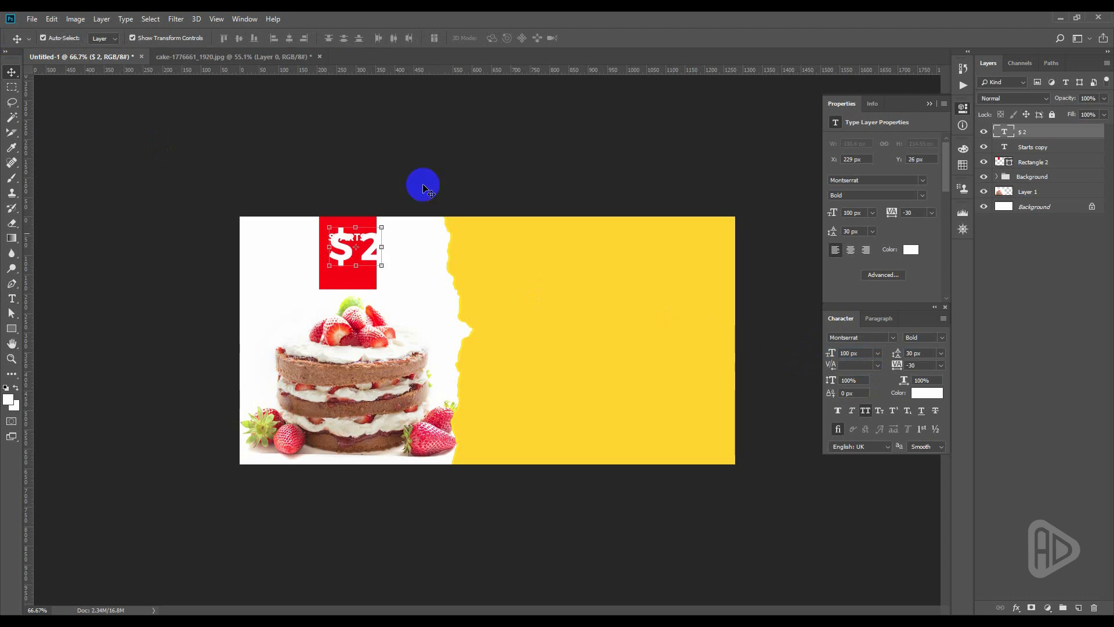
drag(355, 247, 355, 264)
- Remove the space between the dollar sign and the 2, and shift the price text about 11 px left
key(t)
click(363, 268)
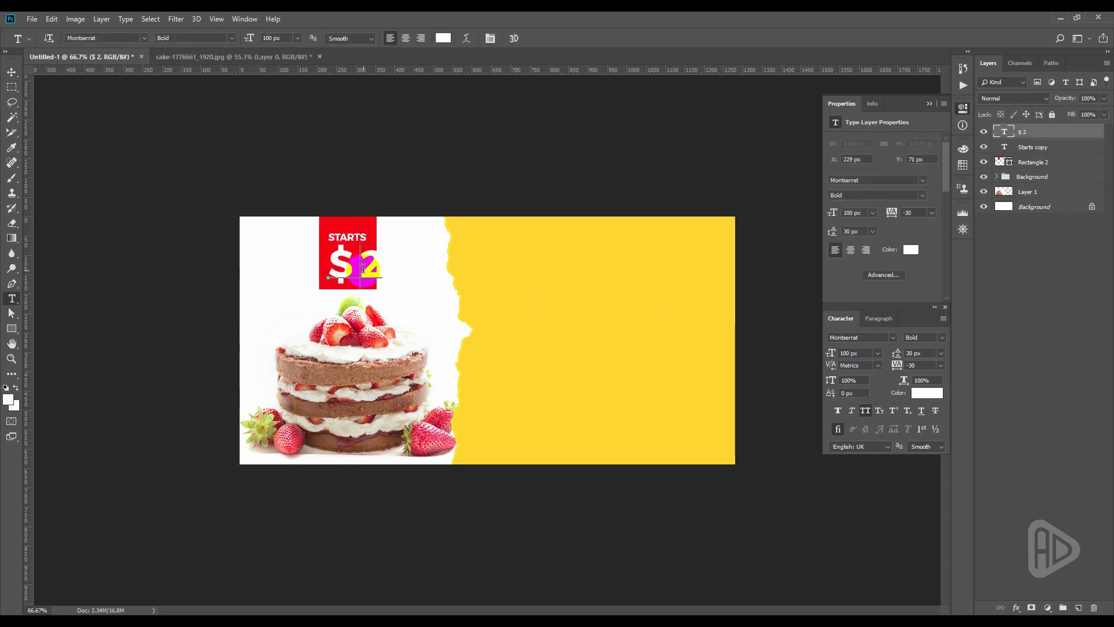
key(BackSpace)
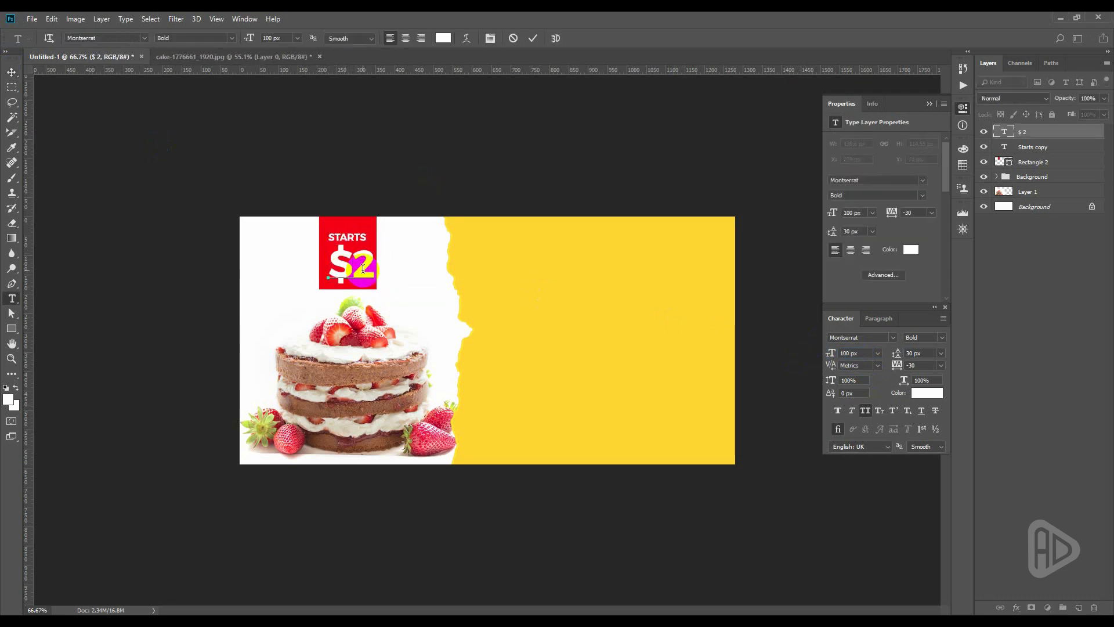
key(ctrl+Return)
key(v)
drag(355, 266, 362, 266)
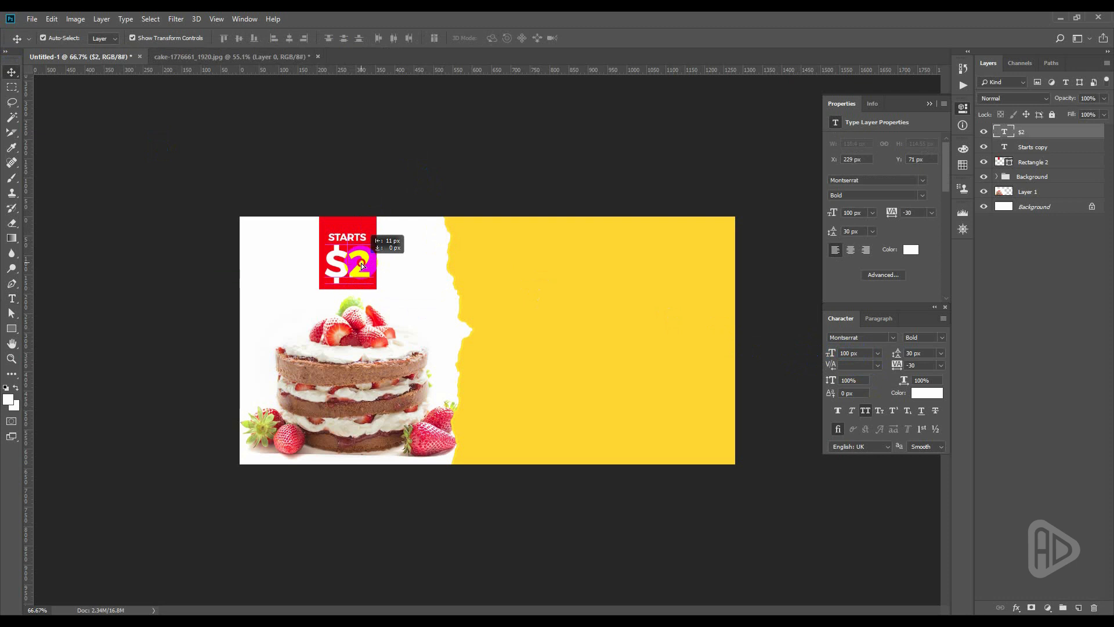
key(ctrl+z)
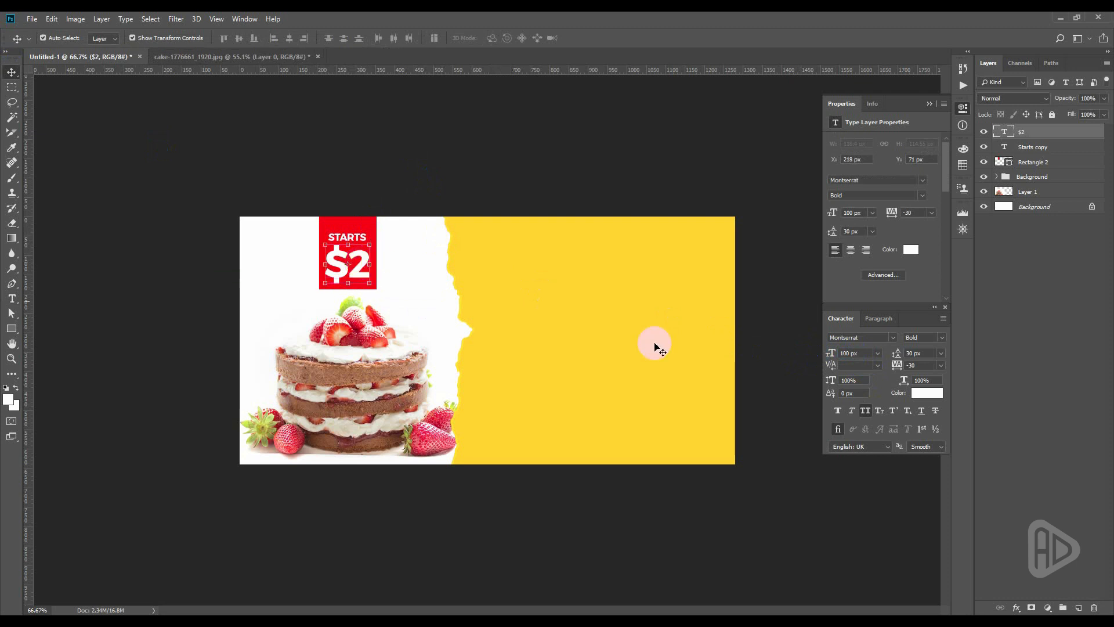
- Set the font weight of the $2 price text to Semi Bold
click(895, 376)
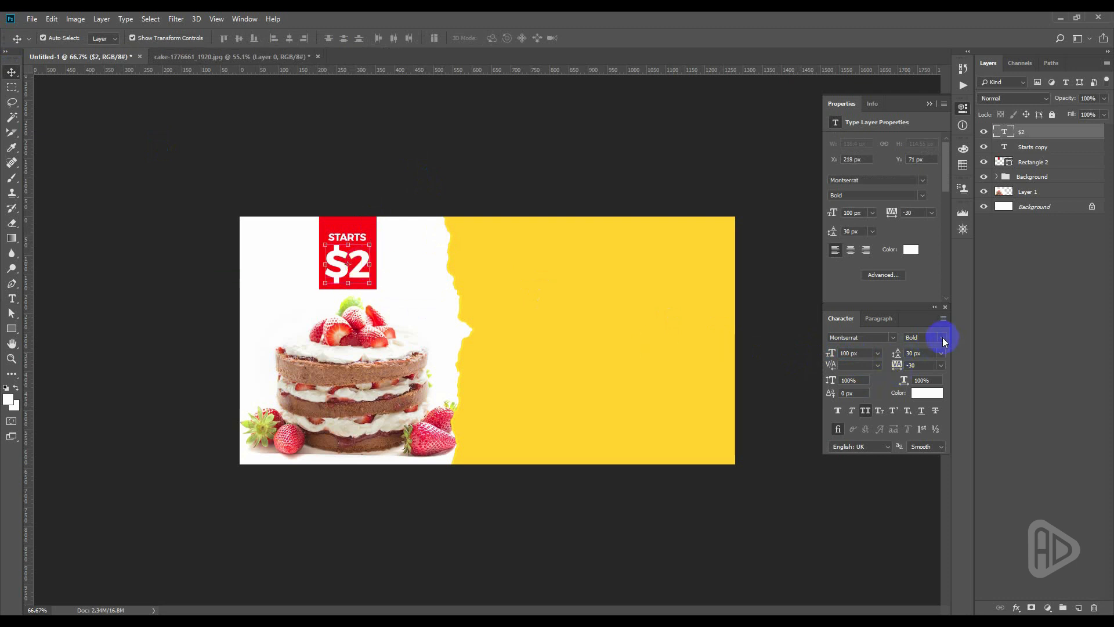
click(943, 337)
click(933, 385)
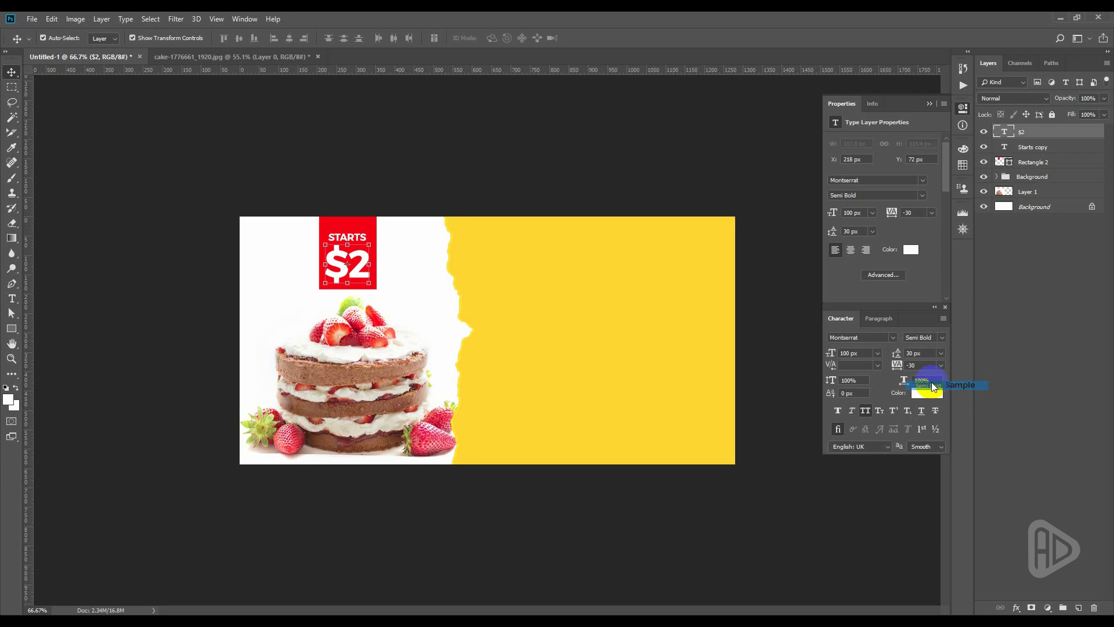
click(497, 186)
- Move the STARTS text up to Y 30 px and the $2 price text down to Y 76 px
drag(352, 238, 357, 231)
key(ctrl+z)
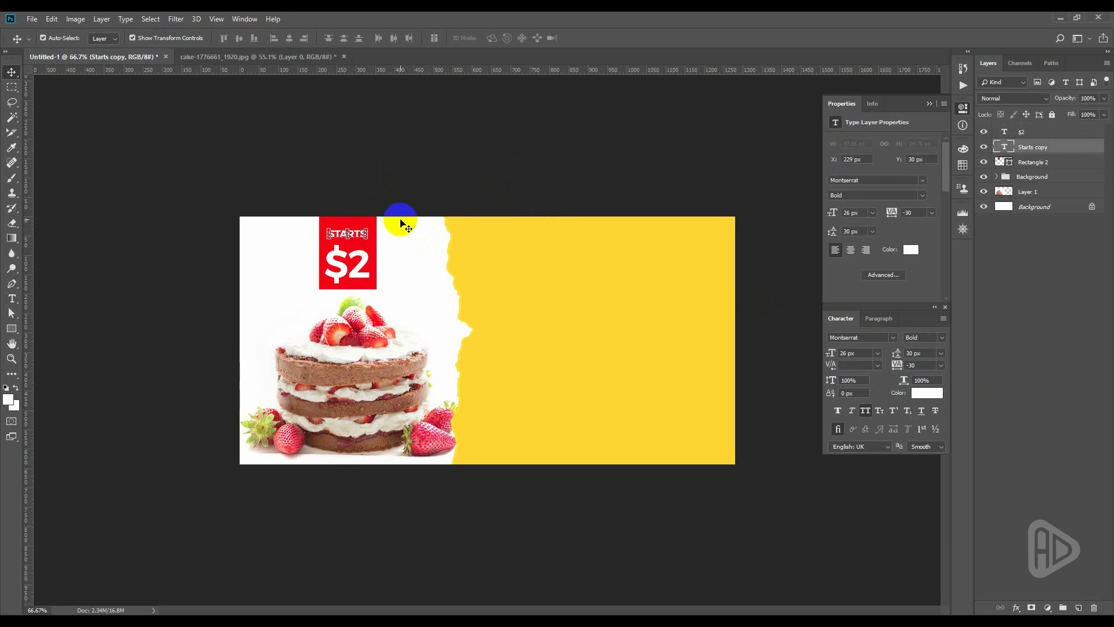
key(ctrl+z)
click(360, 273)
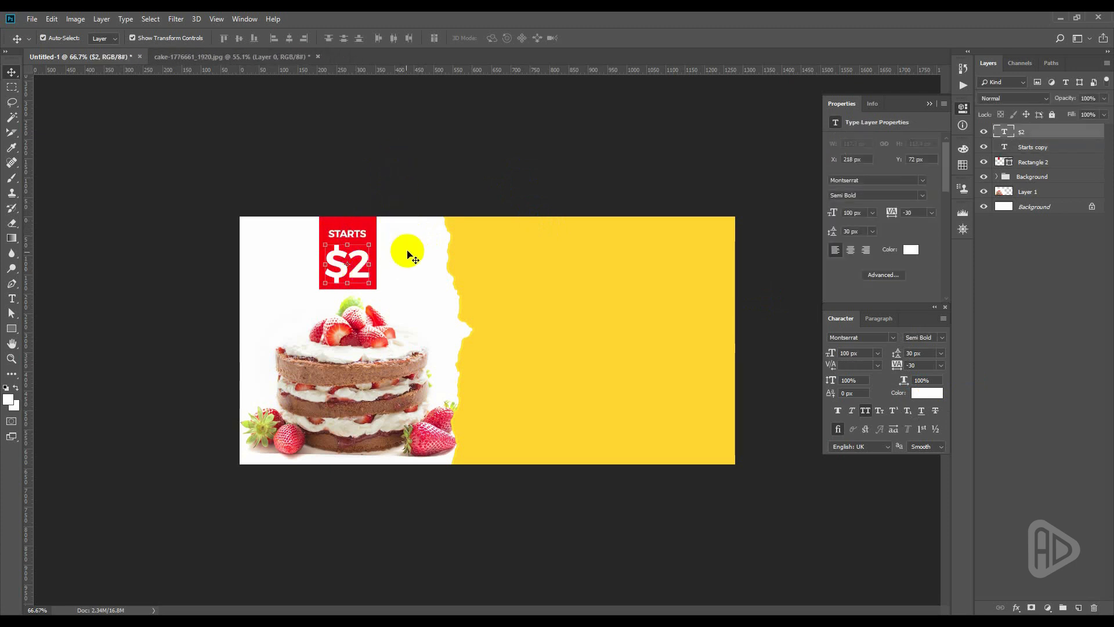
key(Down)
key(Down)
key(Down)
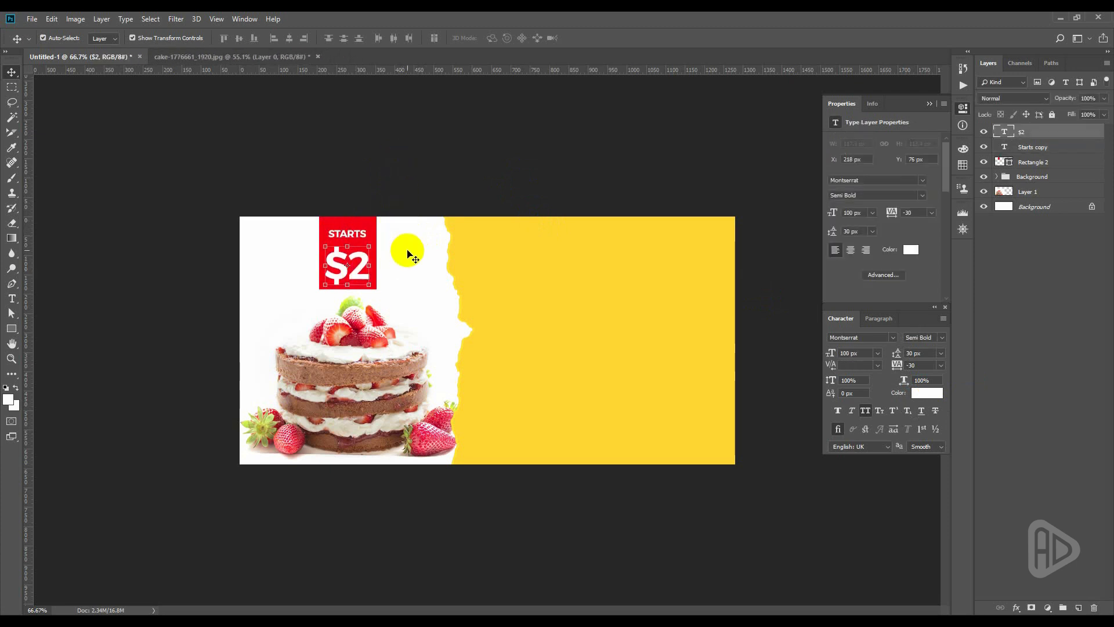
- Try to add a space between the dollar sign and the 2 in the price text
key(t)
double_click(354, 269)
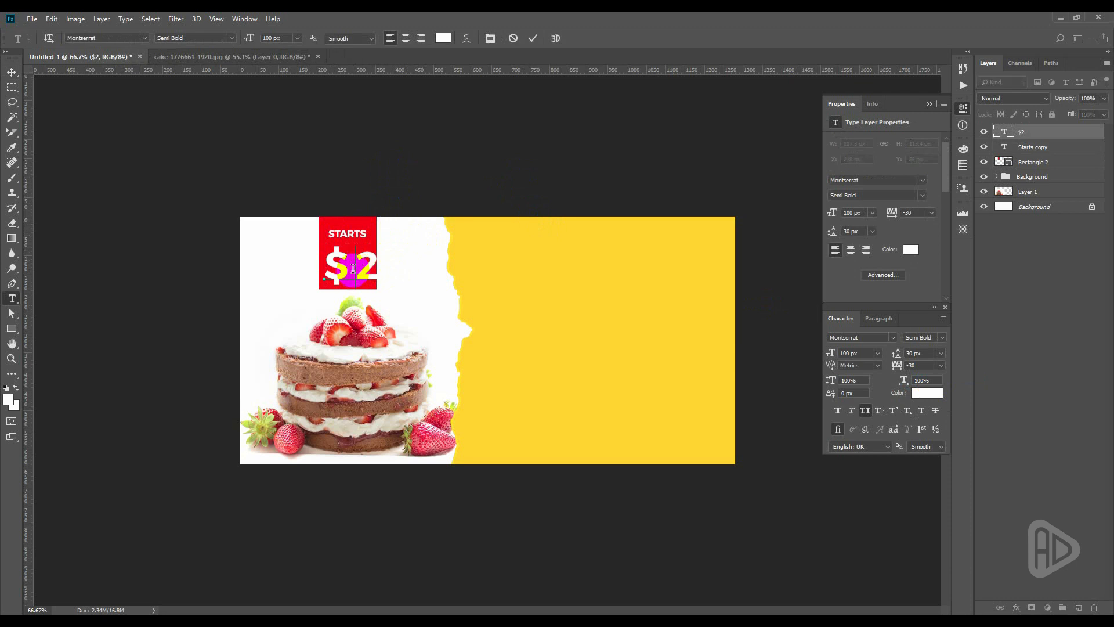
click(350, 265)
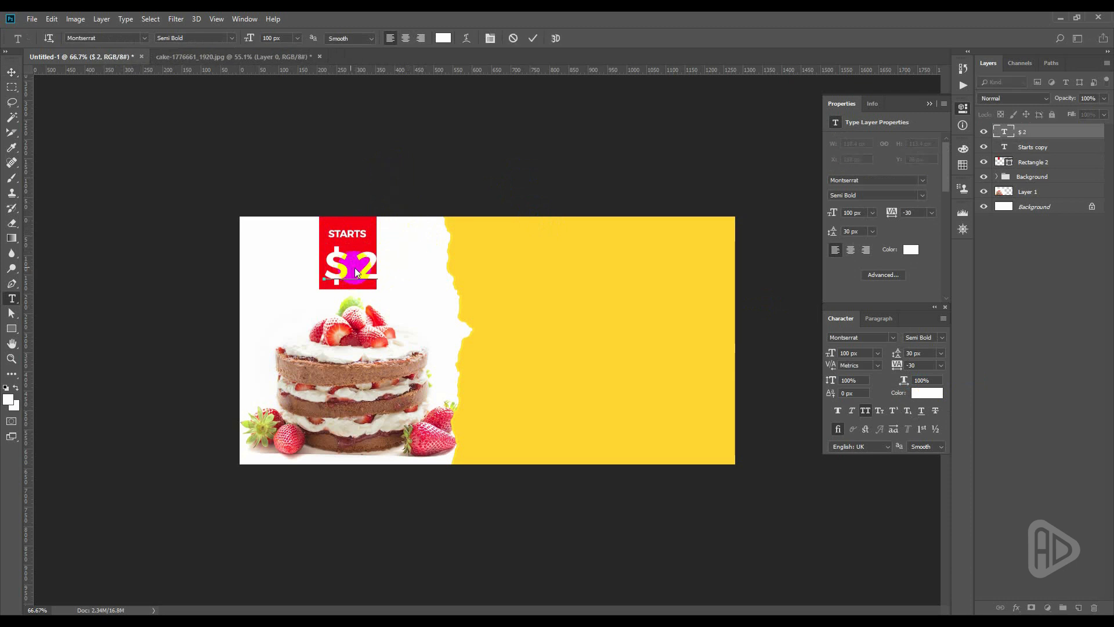
click(12, 71)
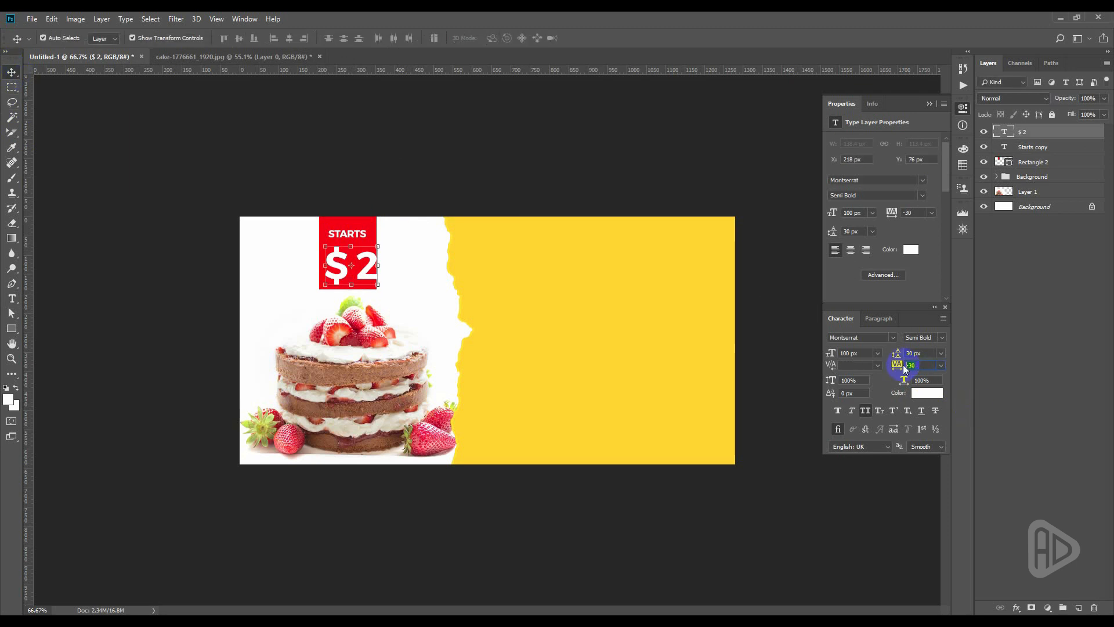
key(ctrl+z)
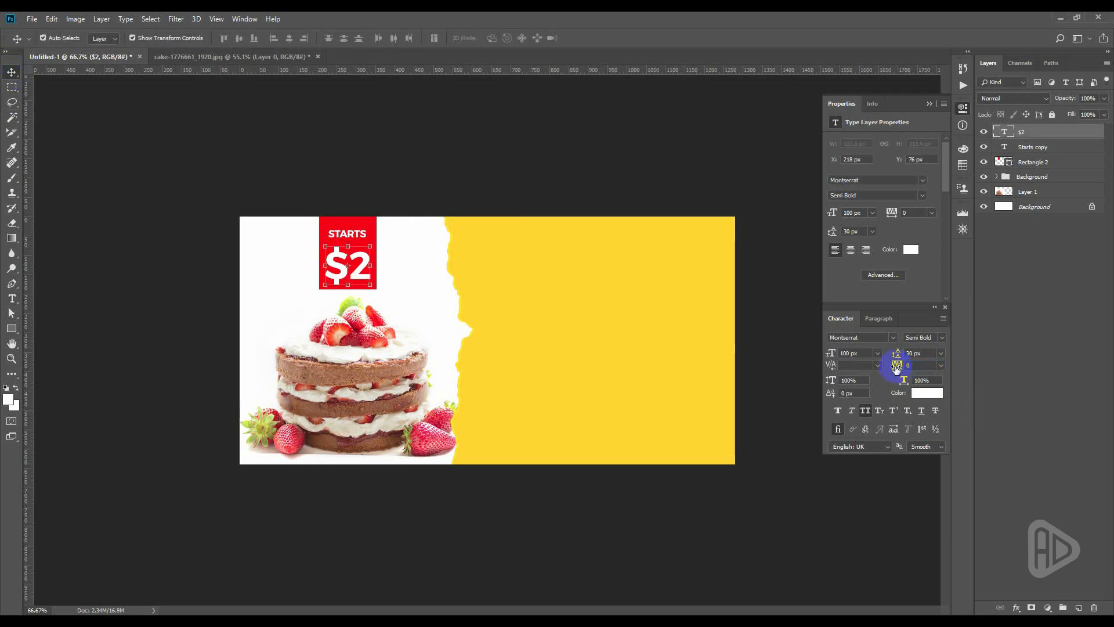
- Set the size of the $2 price text to 80 px
click(562, 144)
click(365, 261)
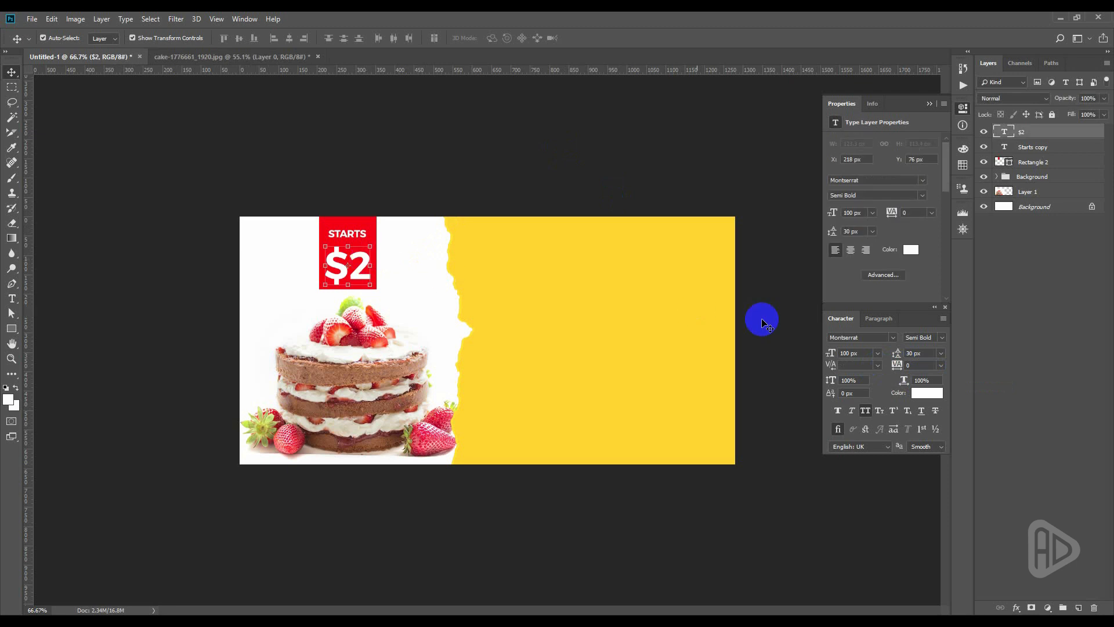
click(849, 354)
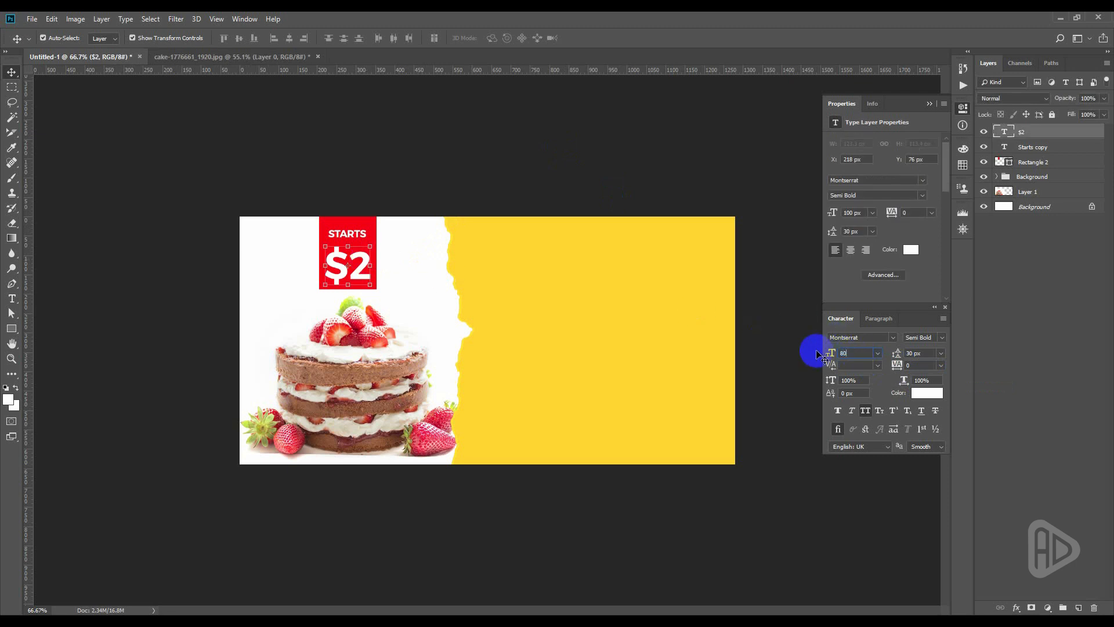
text(80)
key(Return)
click(503, 155)
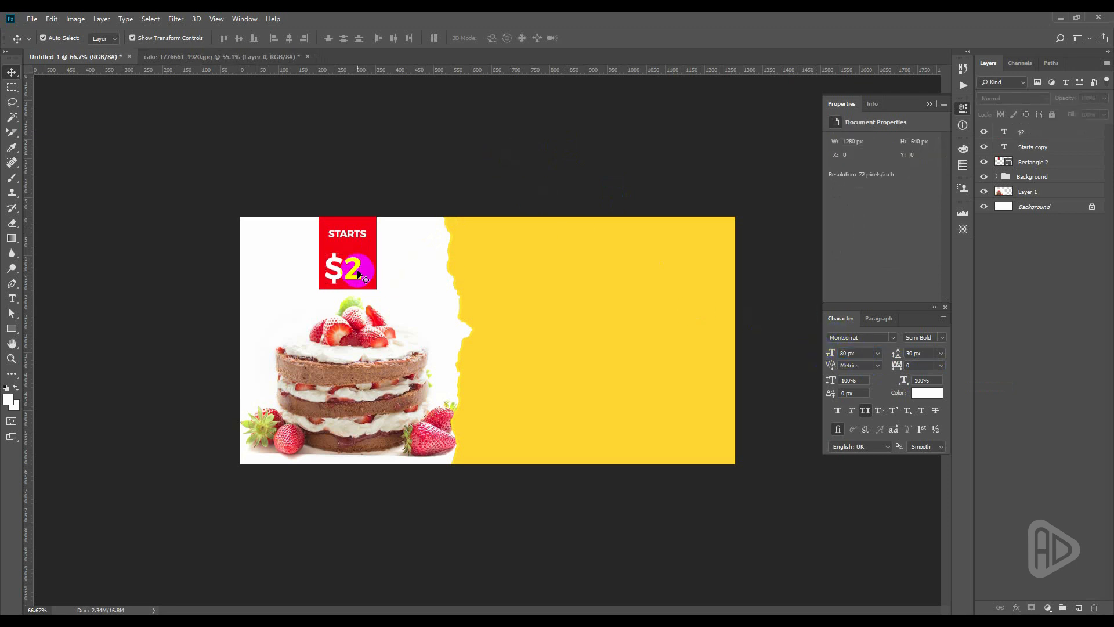
- Set the tracking of the $2 price text to 50 and centre it below STARTS in the red rectangle
click(358, 273)
click(858, 354)
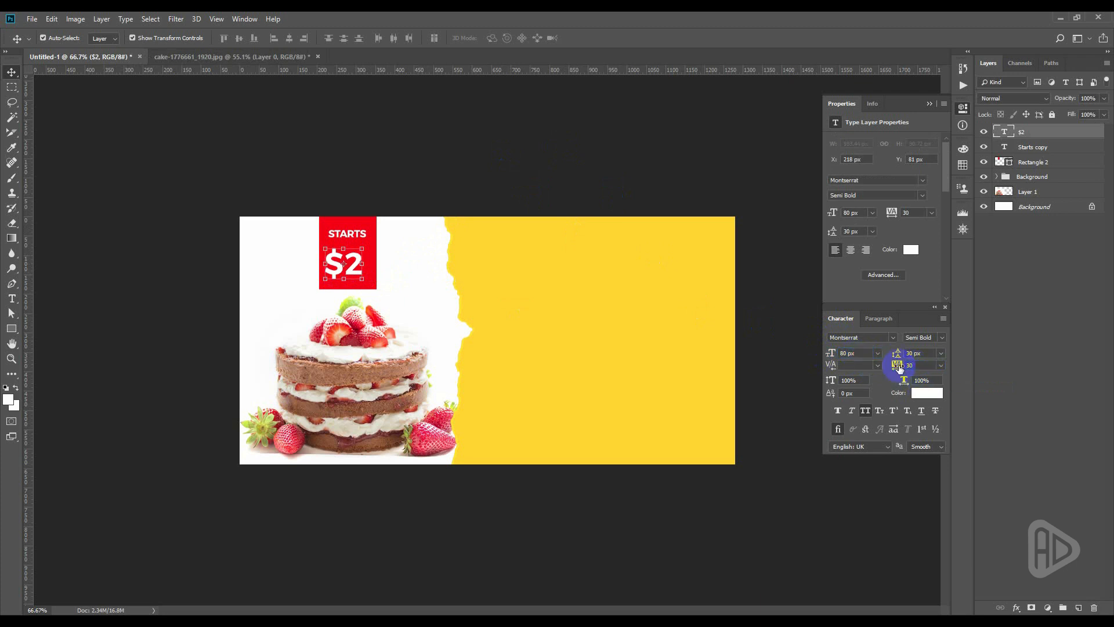
scroll(924, 365, up, 10)
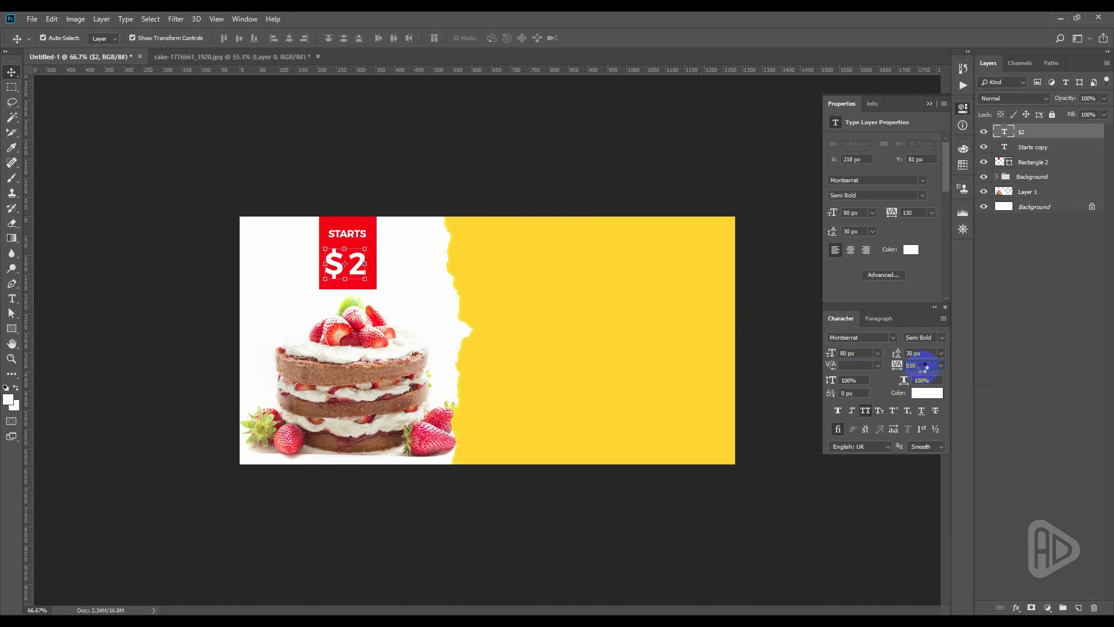
click(393, 137)
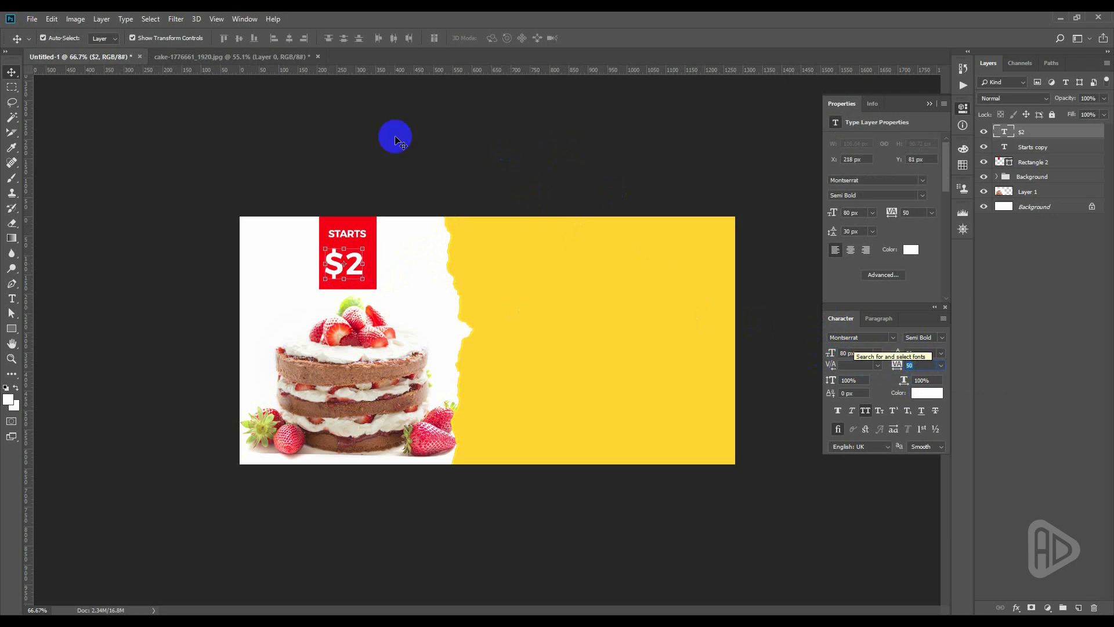
drag(351, 271, 356, 274)
click(388, 186)
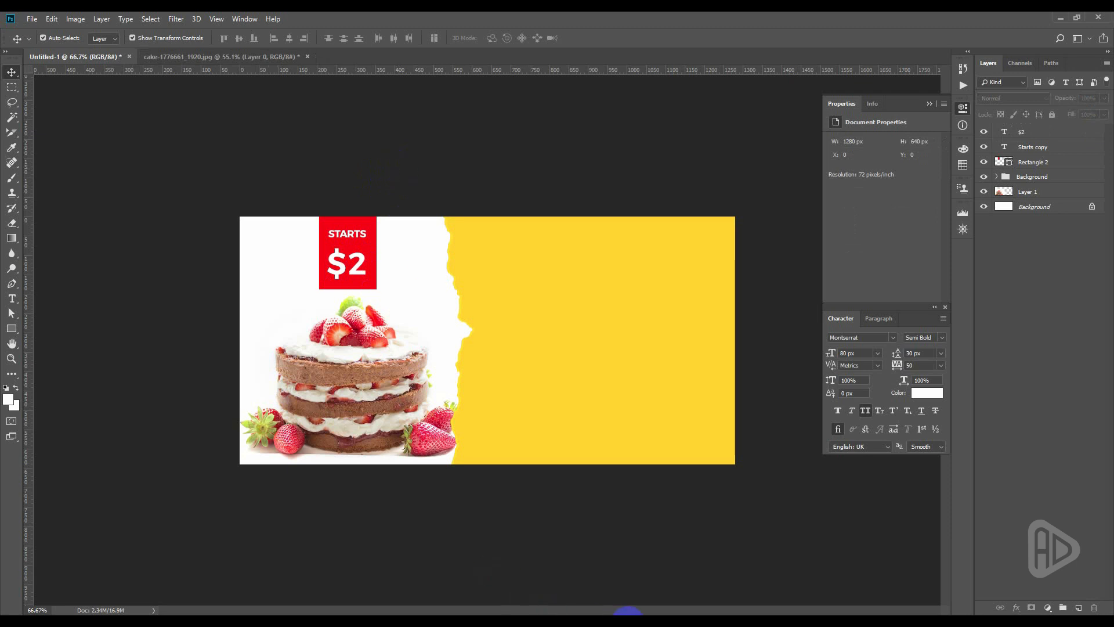
- Shorten the red rectangle from its lower edge to a height of about 179 px
click(348, 222)
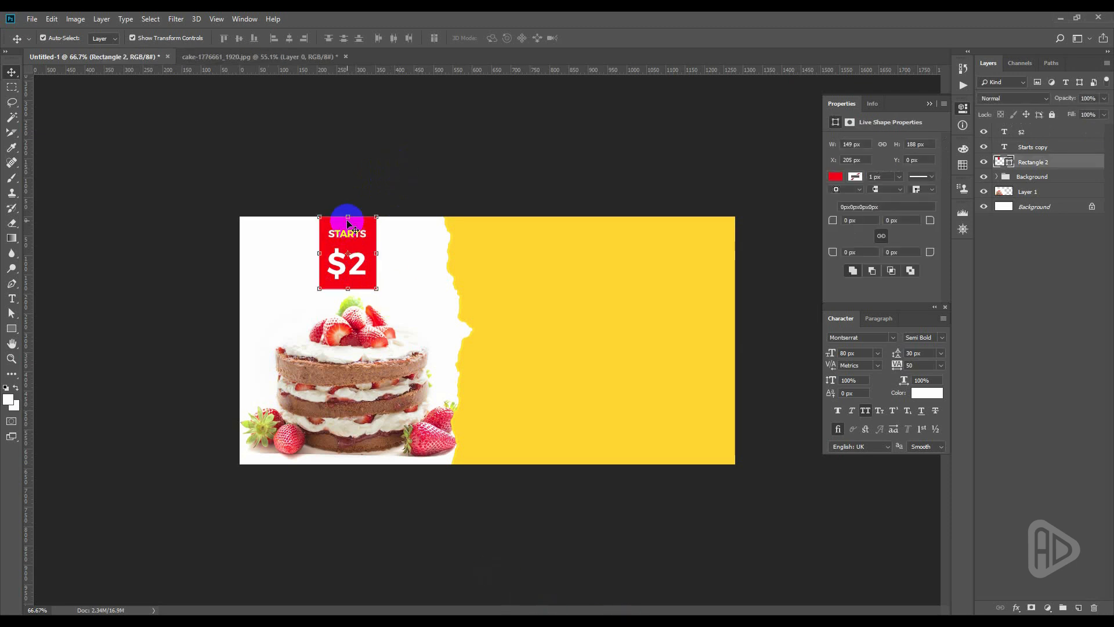
drag(348, 289, 348, 288)
key(Return)
- Duplicate the red rectangle beneath the original in the layer stack and move the copy down to Y 4 px
drag(1037, 162, 1039, 177)
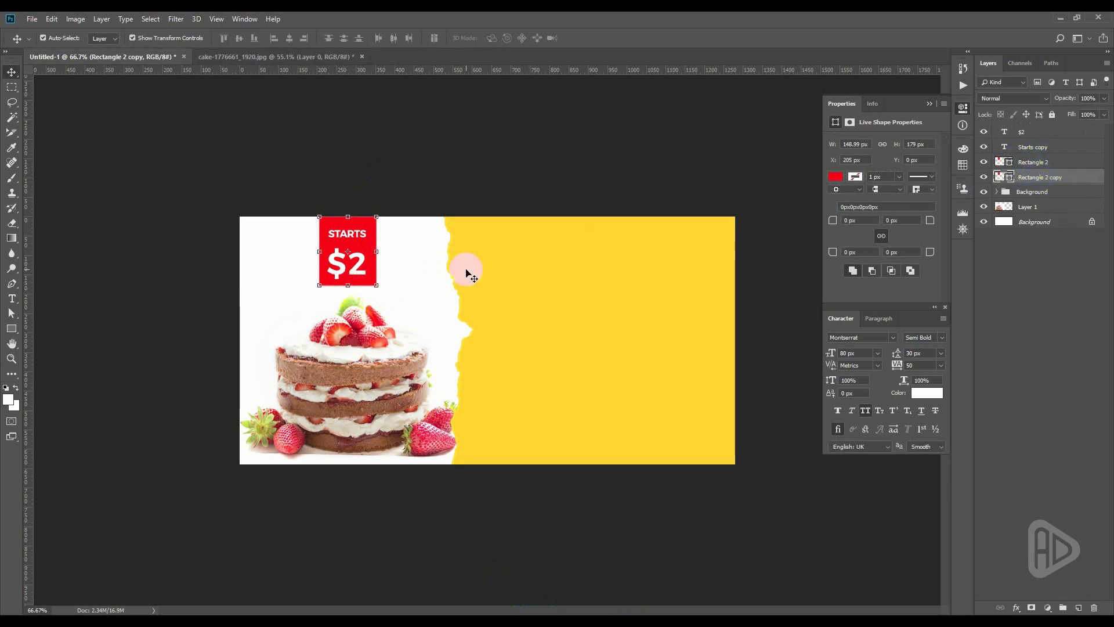
key(Down)
key(Down)
- Change the fill of the rectangle copy to a darker red, #da000e
double_click(1008, 179)
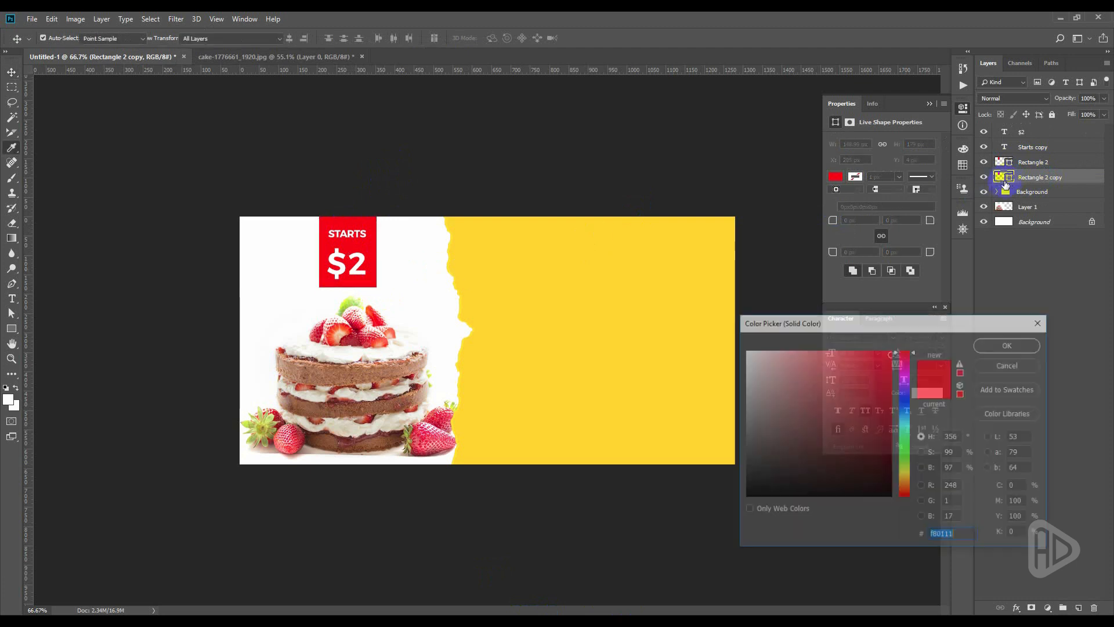
drag(956, 325, 890, 288)
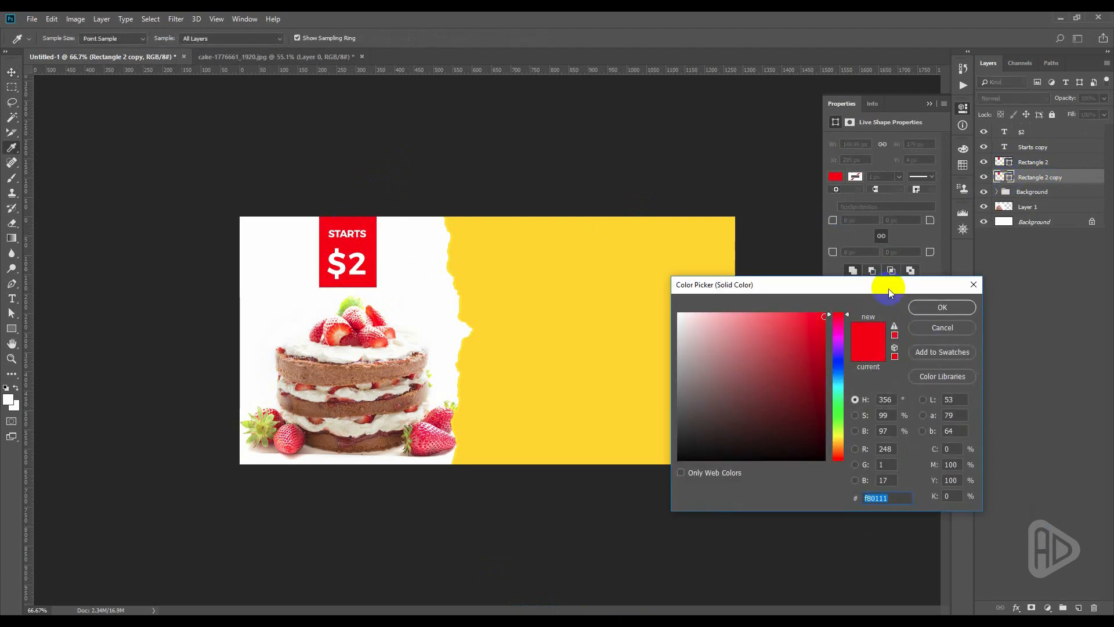
drag(828, 327, 825, 334)
click(940, 307)
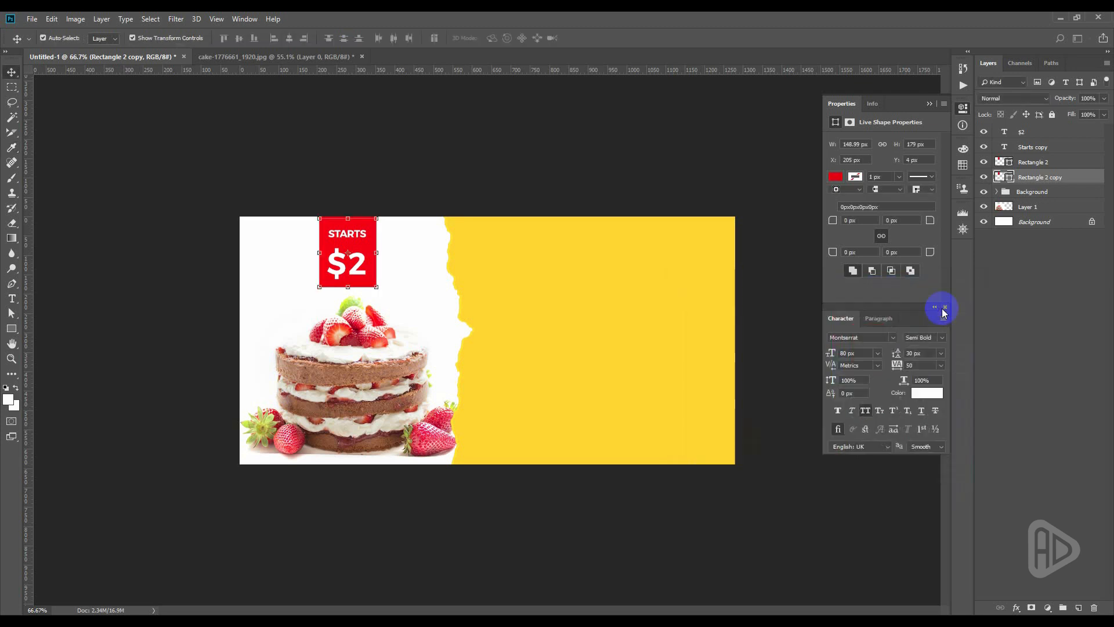
- Move the darker rectangle copy down to Y 8 px to form a strip along the tag's lower edge
scroll(328, 286, up, 5)
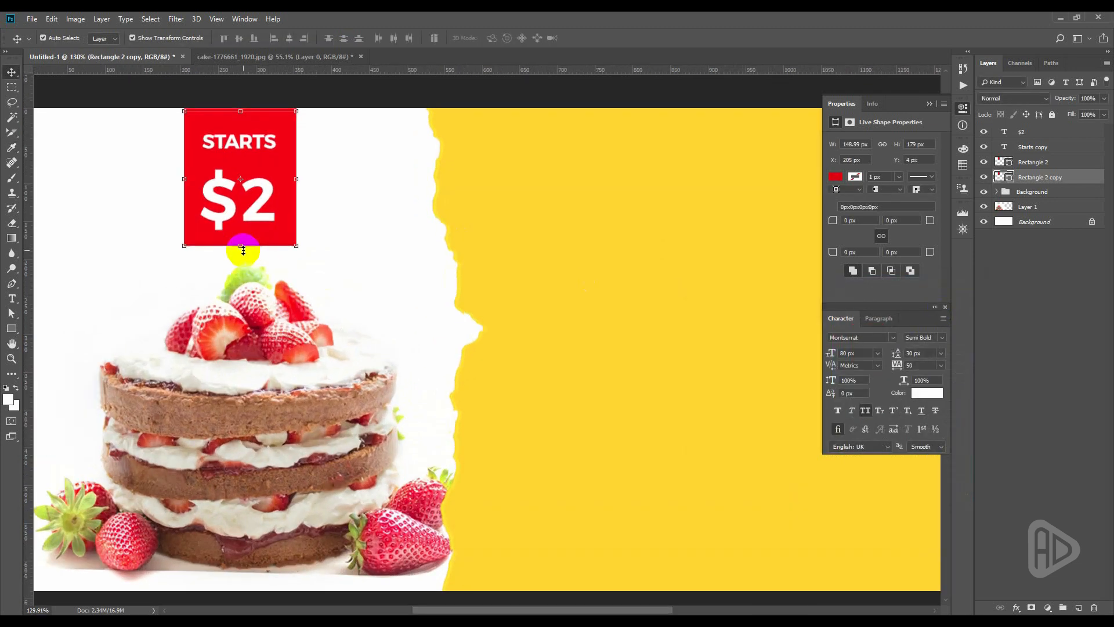
key(Down)
key(Down)
key(Down)
key(Down)
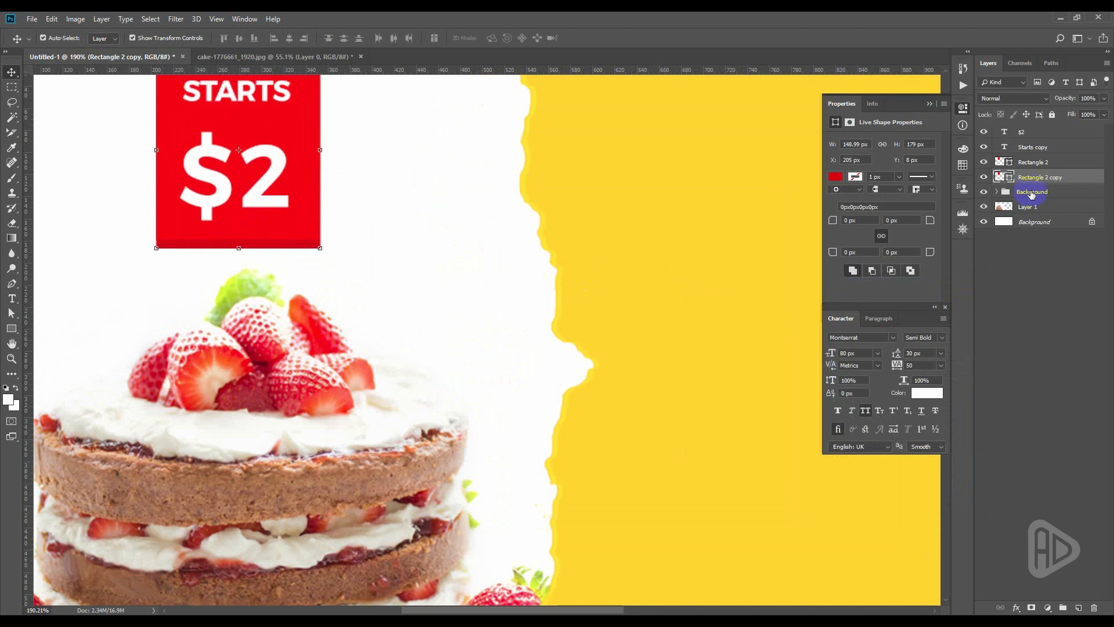
- Darken the fill of the red rectangle copy slightly further to strengthen the strip along the tag's lower edge
double_click(1001, 177)
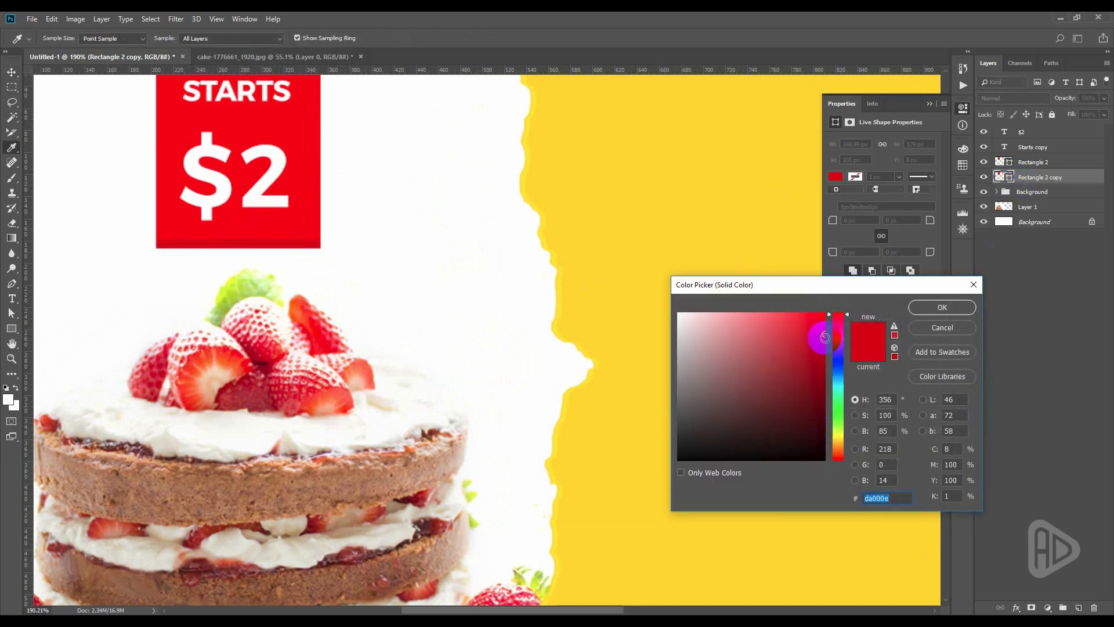
click(932, 307)
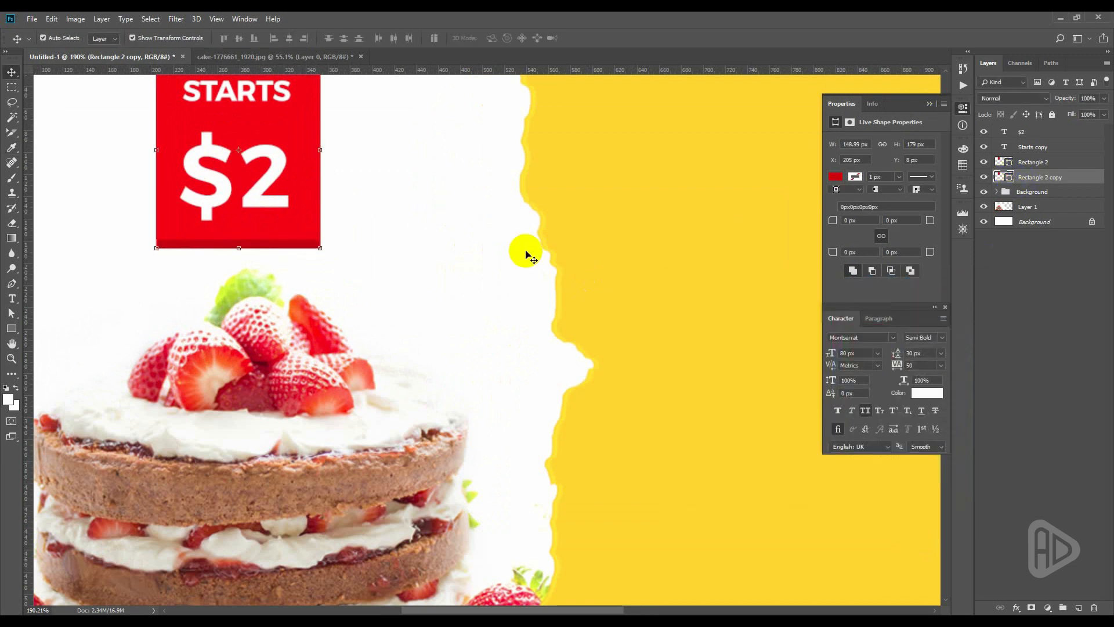
click(403, 210)
scroll(433, 231, down, 5)
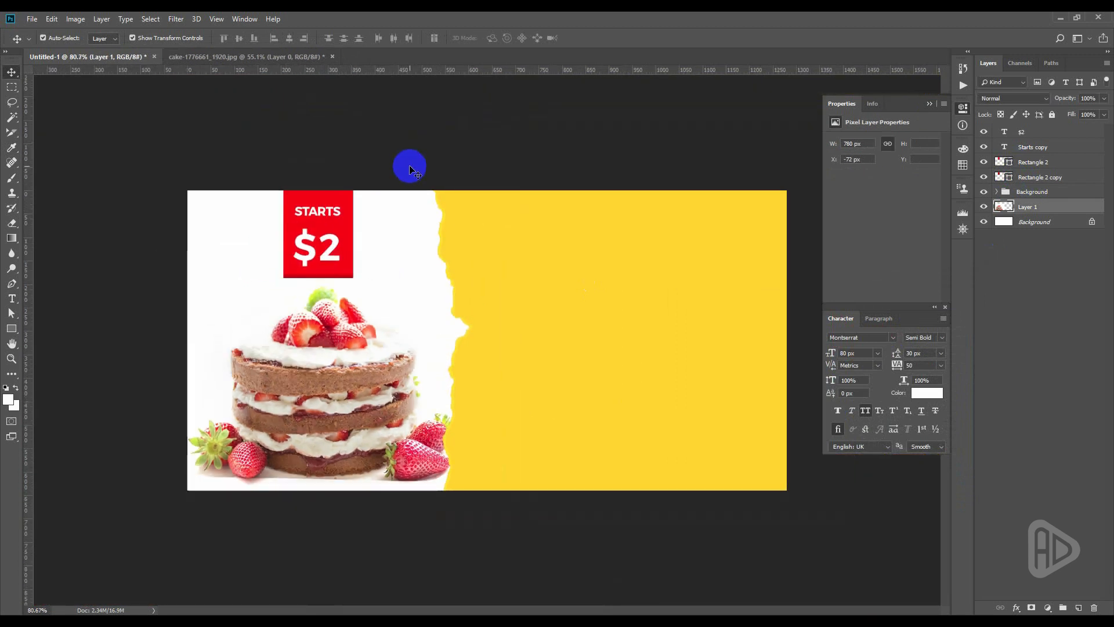
click(409, 168)
scroll(406, 164, down, 1)
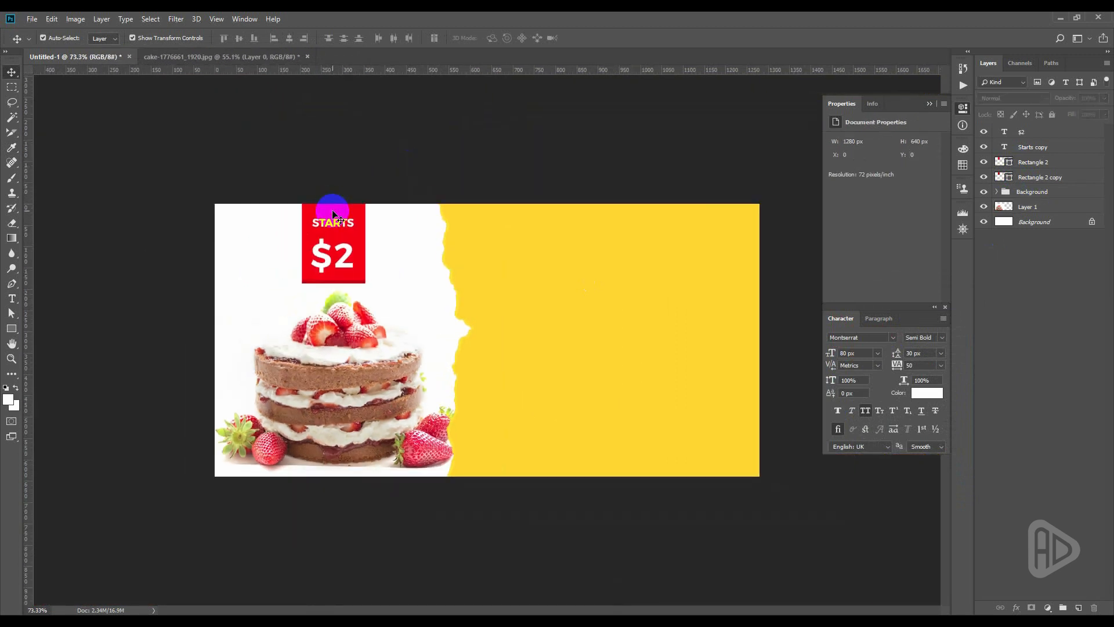
click(334, 215)
click(388, 173)
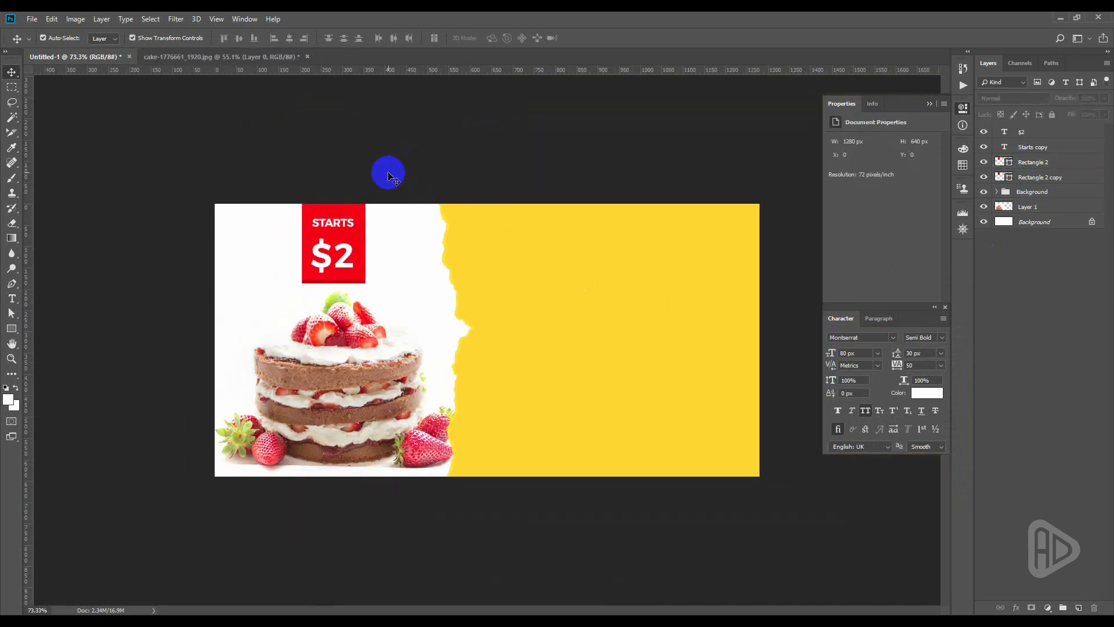
- Duplicate the $2 text onto the yellow area at X 806 px, Y 148 px and recolour it olive green, sampled from the strawberry leaves
click(343, 249)
drag(348, 251, 596, 279)
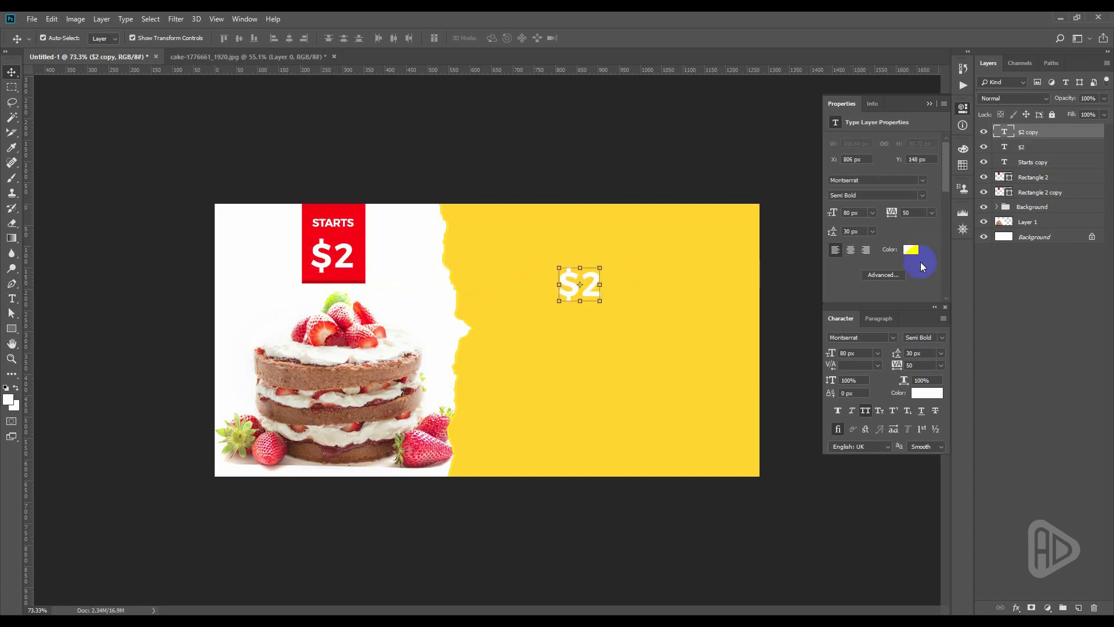
click(927, 393)
click(247, 449)
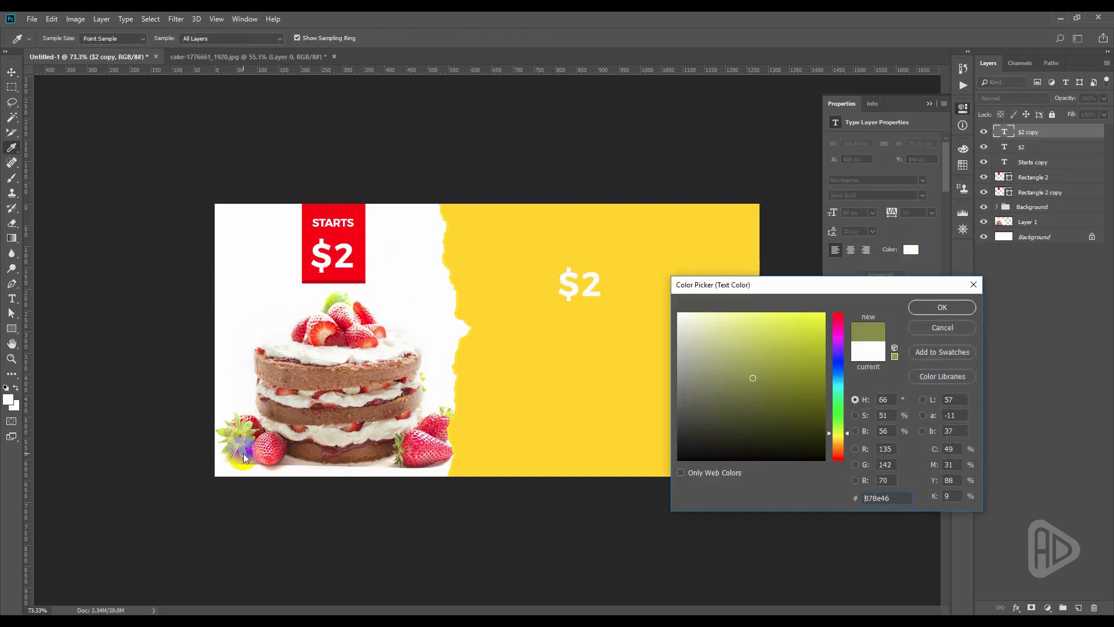
mouse_move(773, 397)
mouse_down()
mouse_move(776, 381)
mouse_move(793, 384)
mouse_up()
click(926, 310)
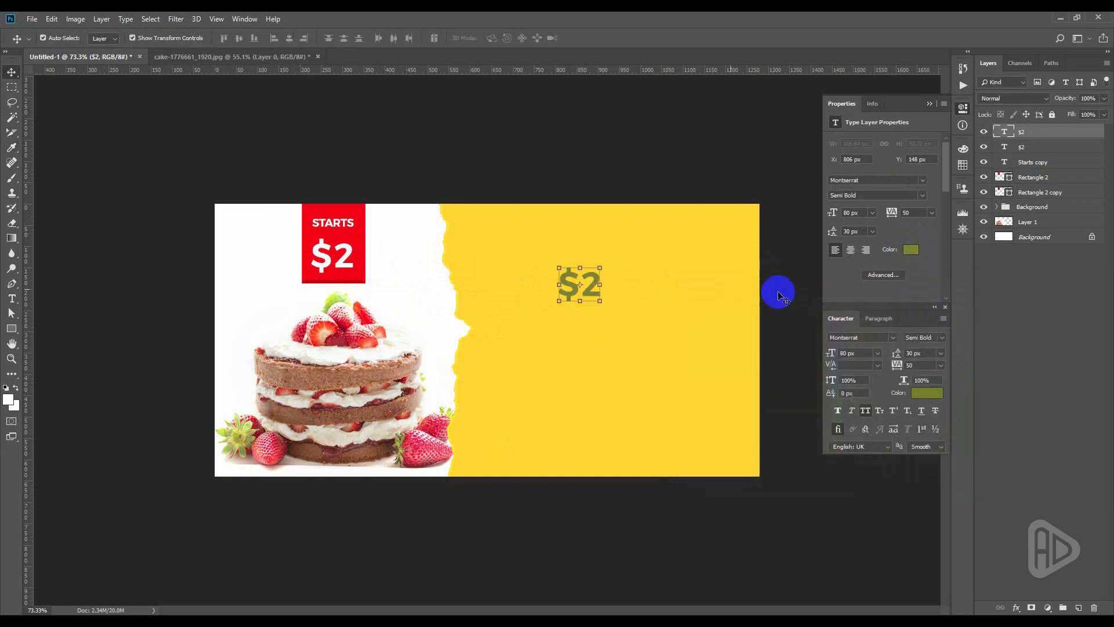
- Darken the colour of the $2 copy on the yellow area to a deep olive green, about #5a6400
click(929, 395)
click(823, 396)
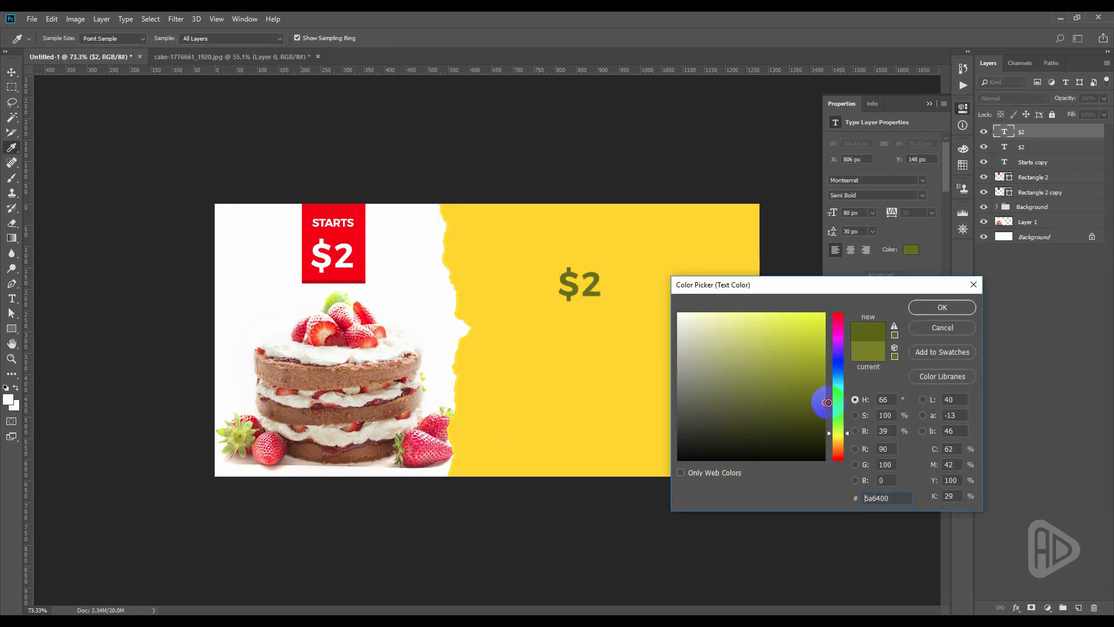
click(922, 309)
key(v)
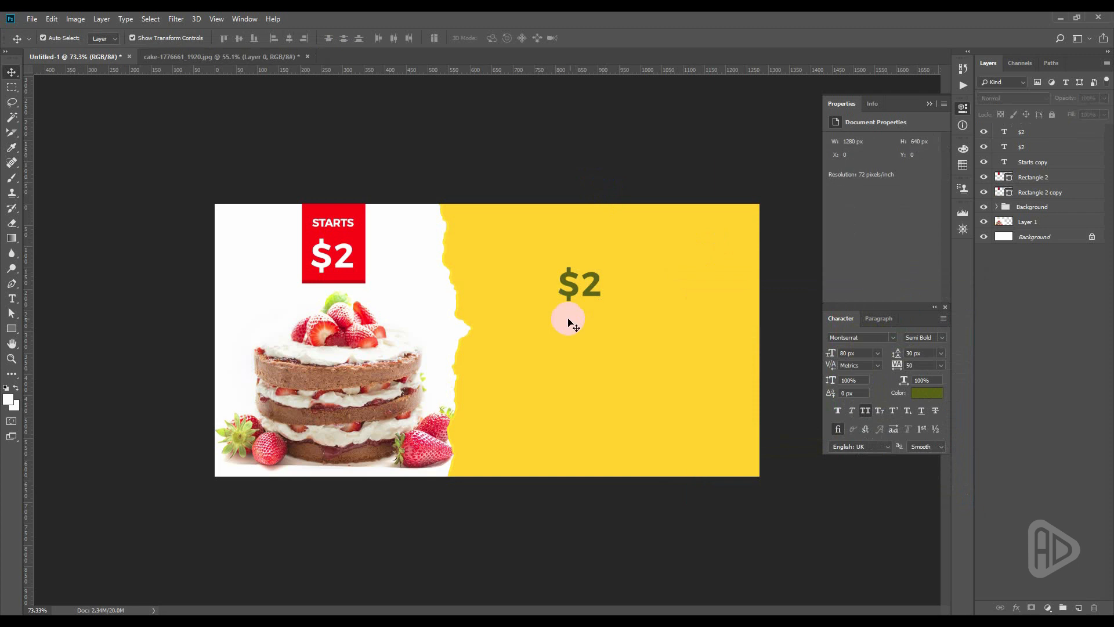
- Replace the olive $2 text with the heading SWEET DESSERT on two lines
double_click(568, 288)
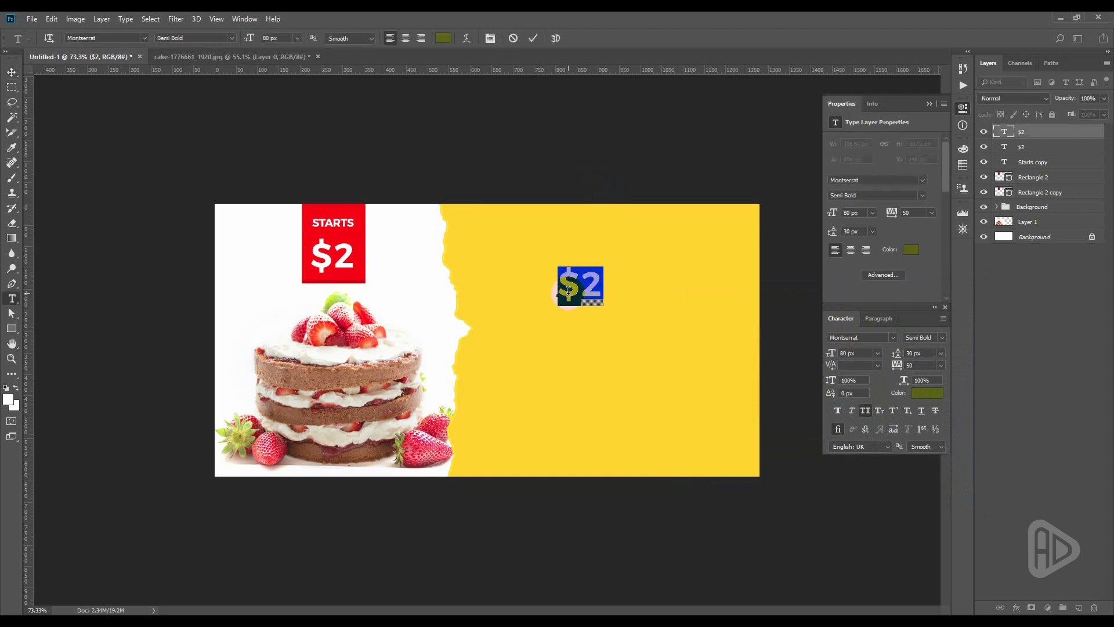
text(SWEE)
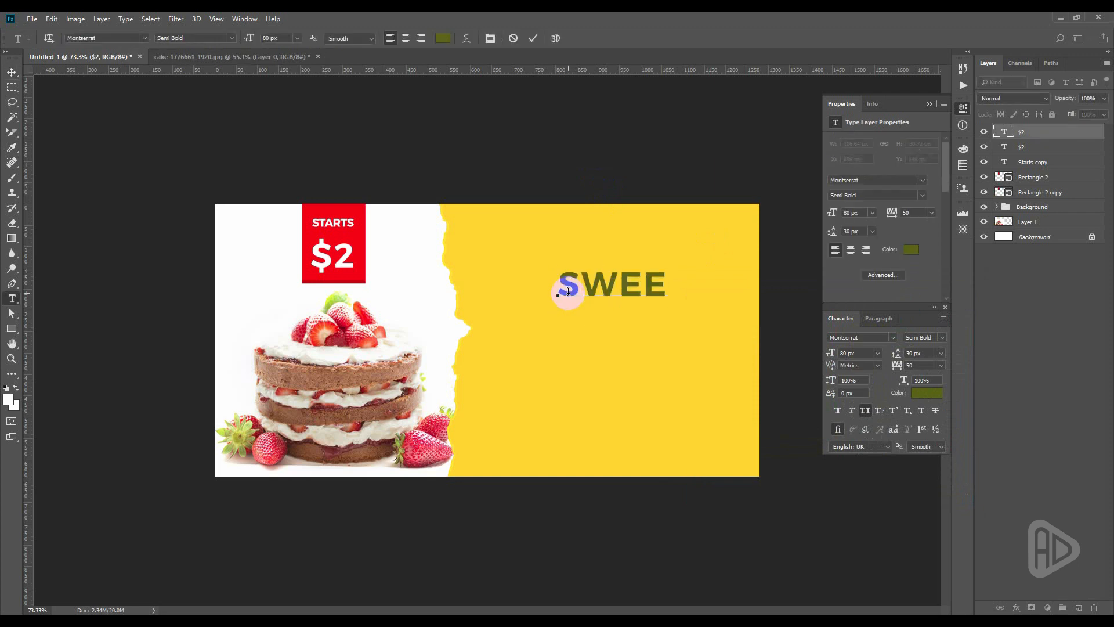
text(TT)
click(568, 292)
text(DESSERT)
key(ctrl+Return)
key(v)
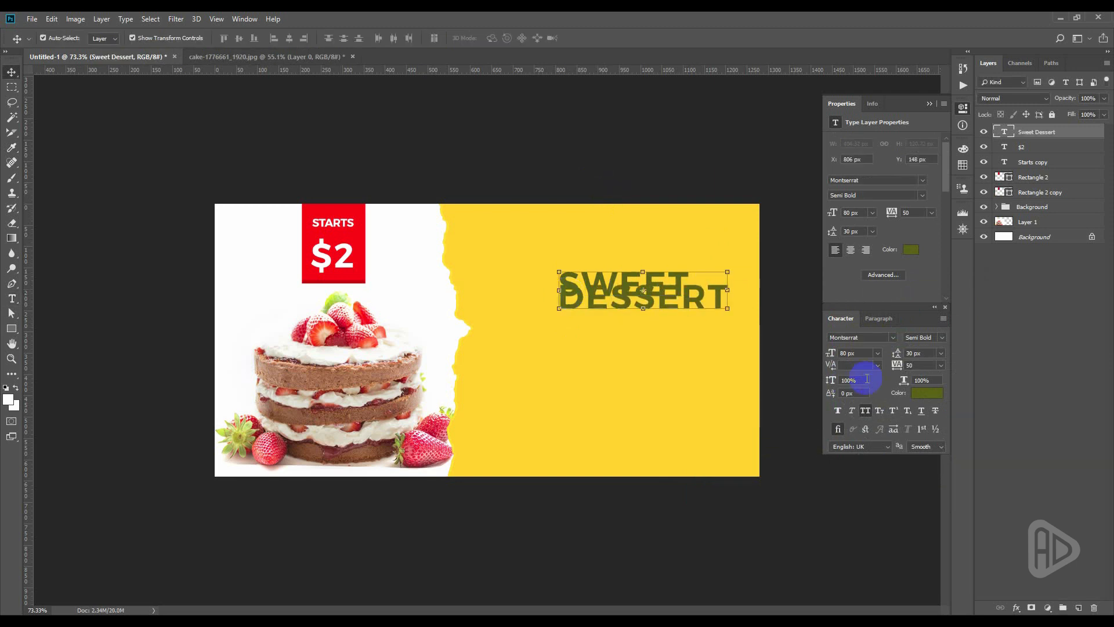
- Set the heading's leading to 100 px and move it left to X 734 px
click(919, 353)
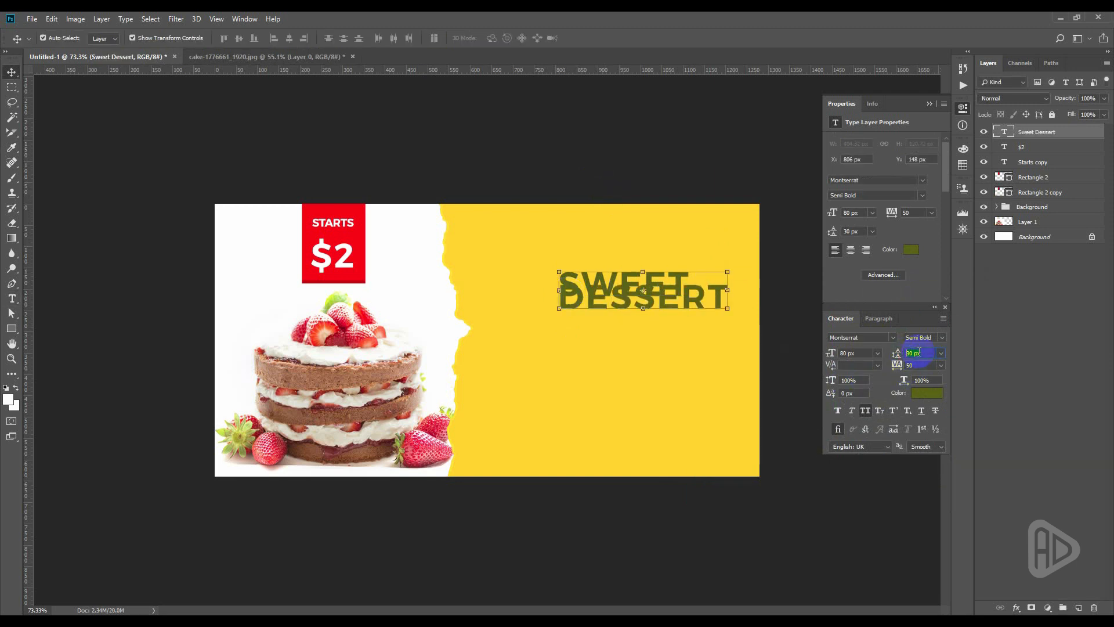
text(100)
key(Return)
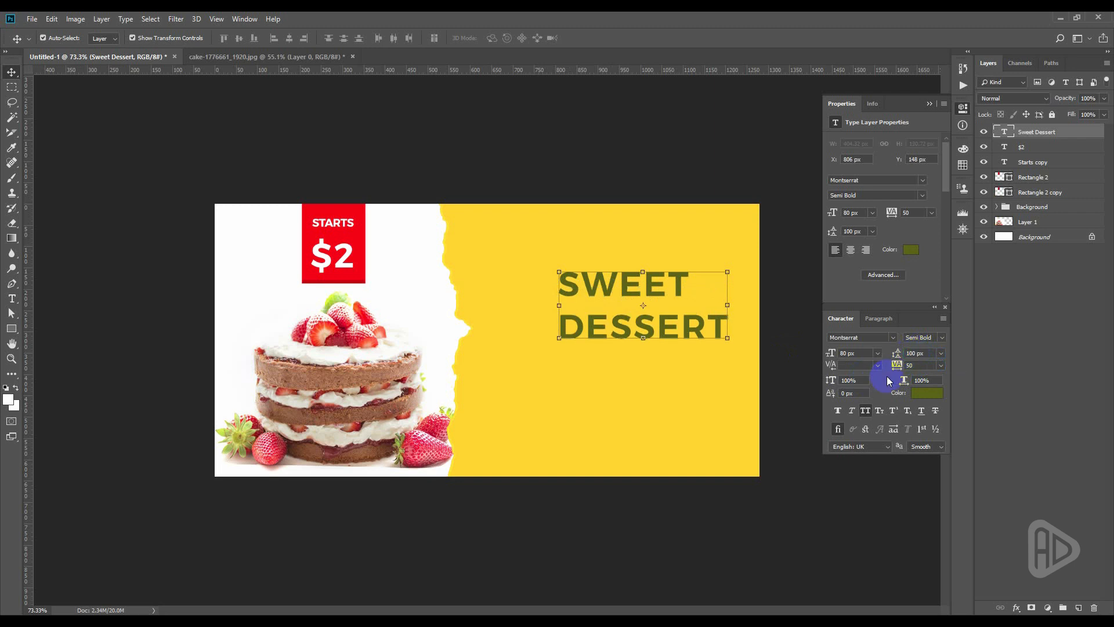
drag(606, 283, 575, 277)
- Reduce the SWEET DESSERT heading's leading to 80 px and change its font weight to Extra Bold
click(923, 353)
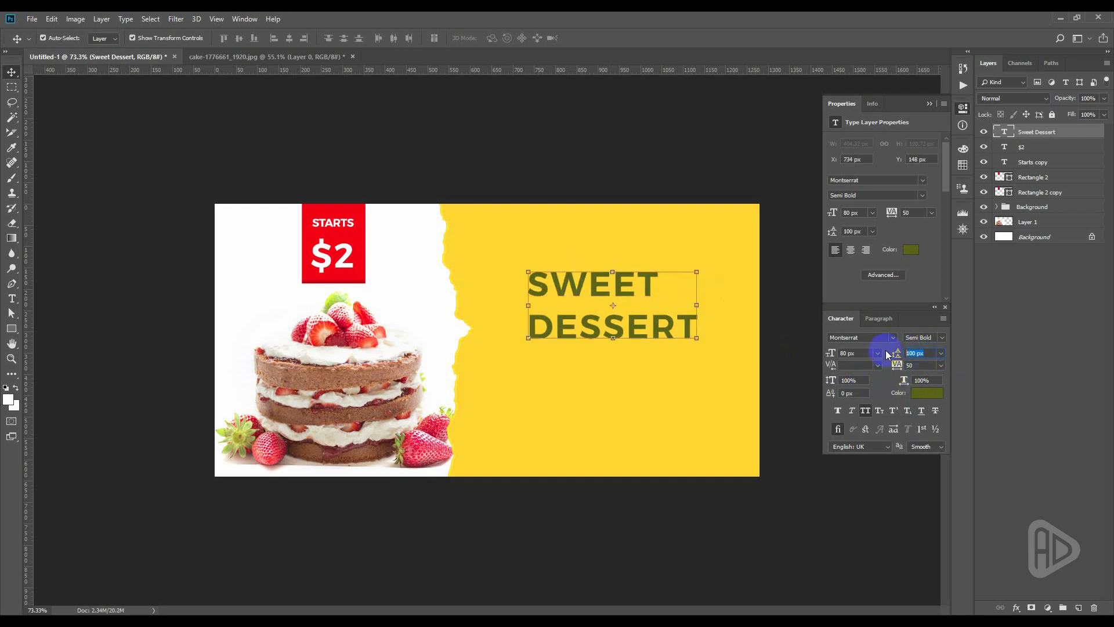
text(80)
key(Return)
click(946, 342)
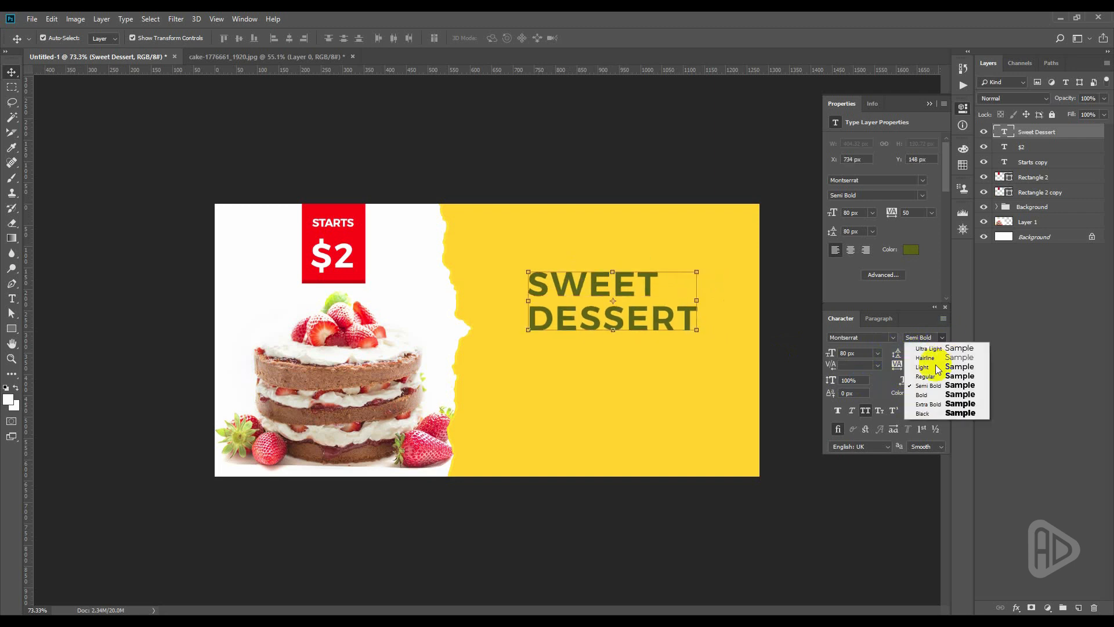
click(934, 405)
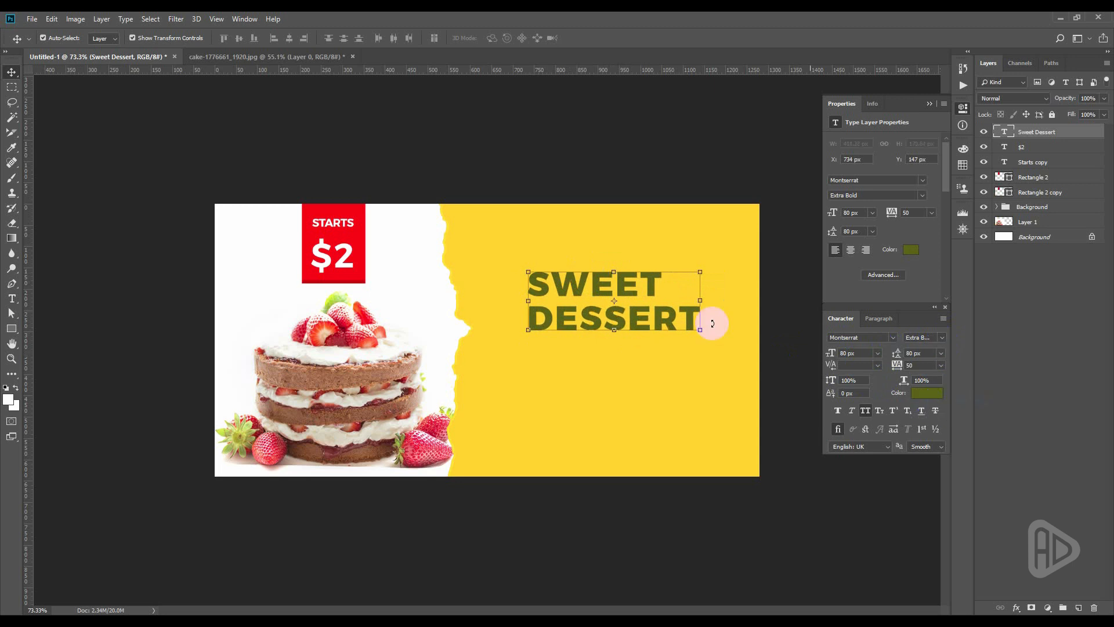
click(585, 269)
click(587, 281)
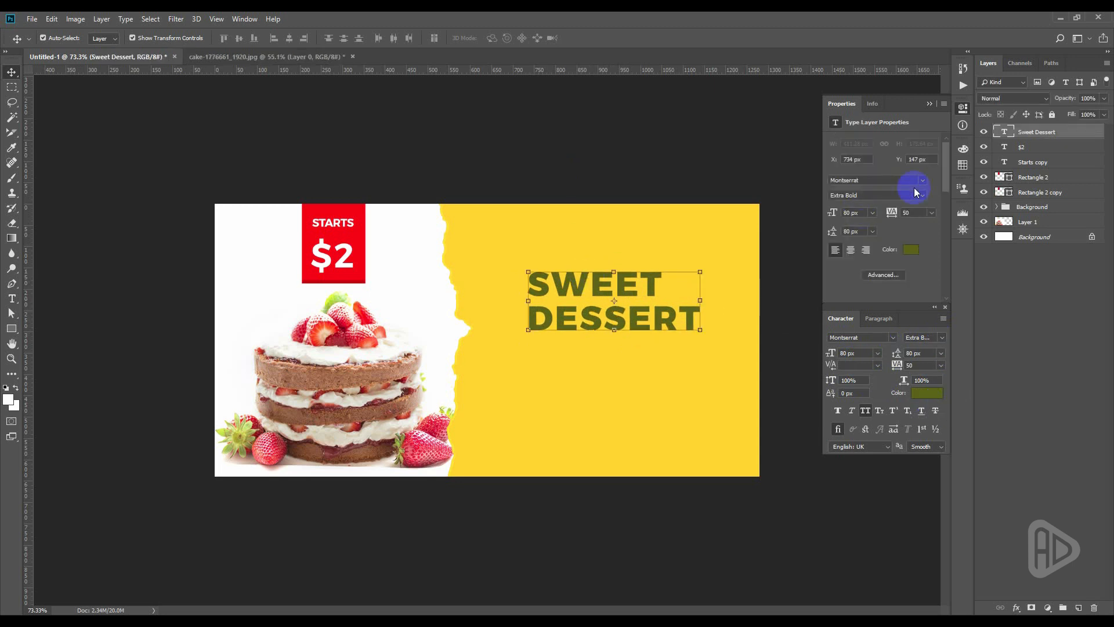
- Centre-align the two heading lines and move the heading back over the yellow area to X 731 px
double_click(1008, 133)
drag(528, 279, 723, 340)
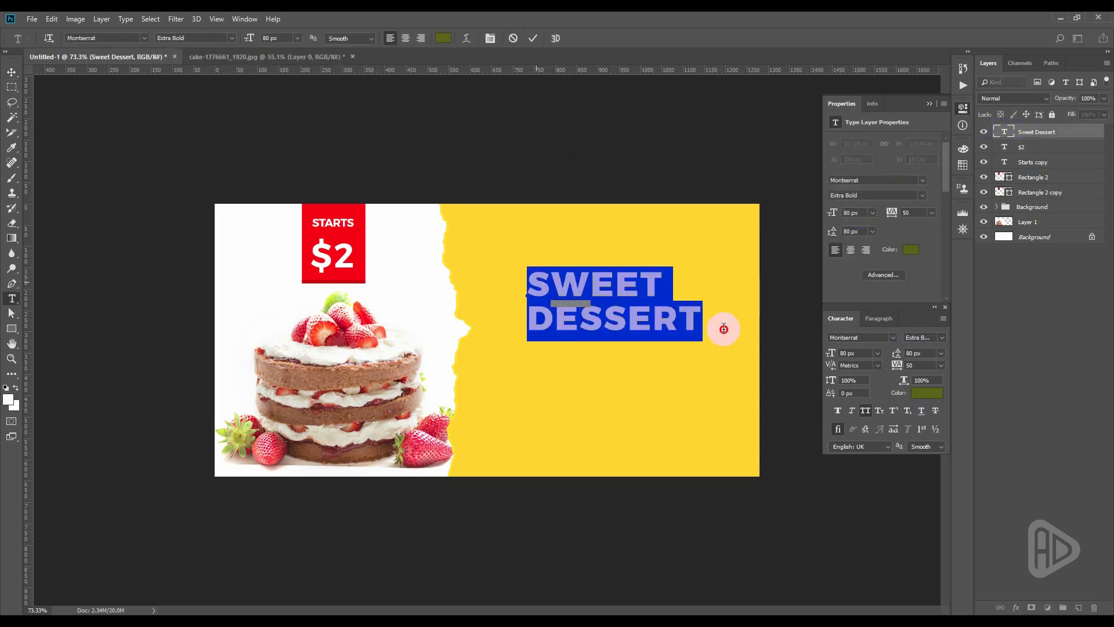
click(406, 38)
click(12, 72)
drag(551, 284, 623, 285)
- Set the heading's font size and leading to 70 px and move it up to Y 96 px
click(847, 352)
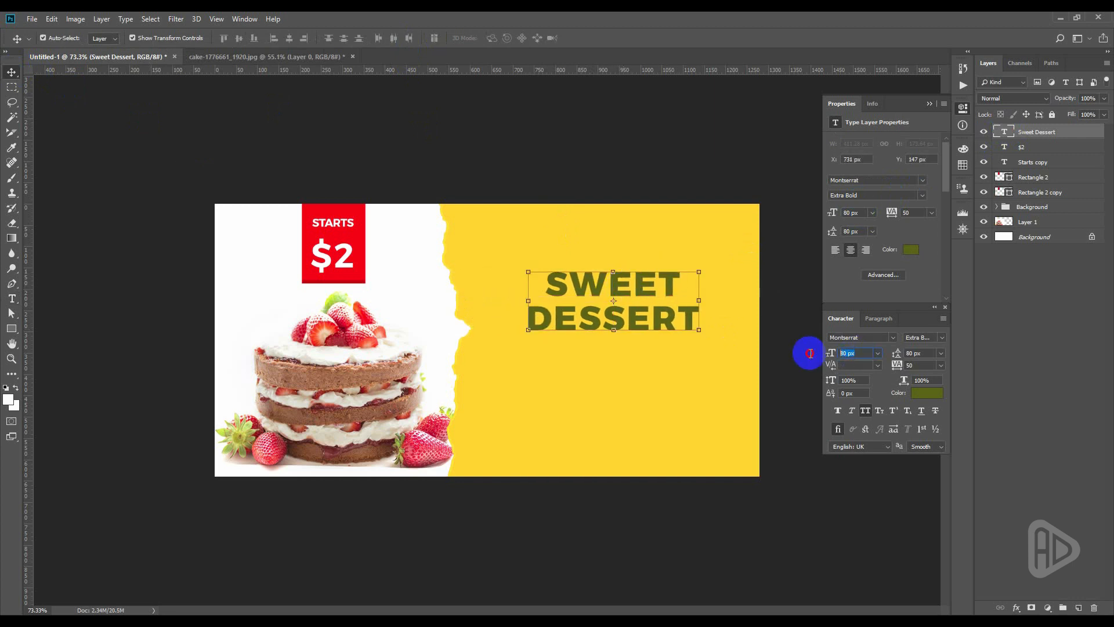
text(70)
key(Return)
click(916, 353)
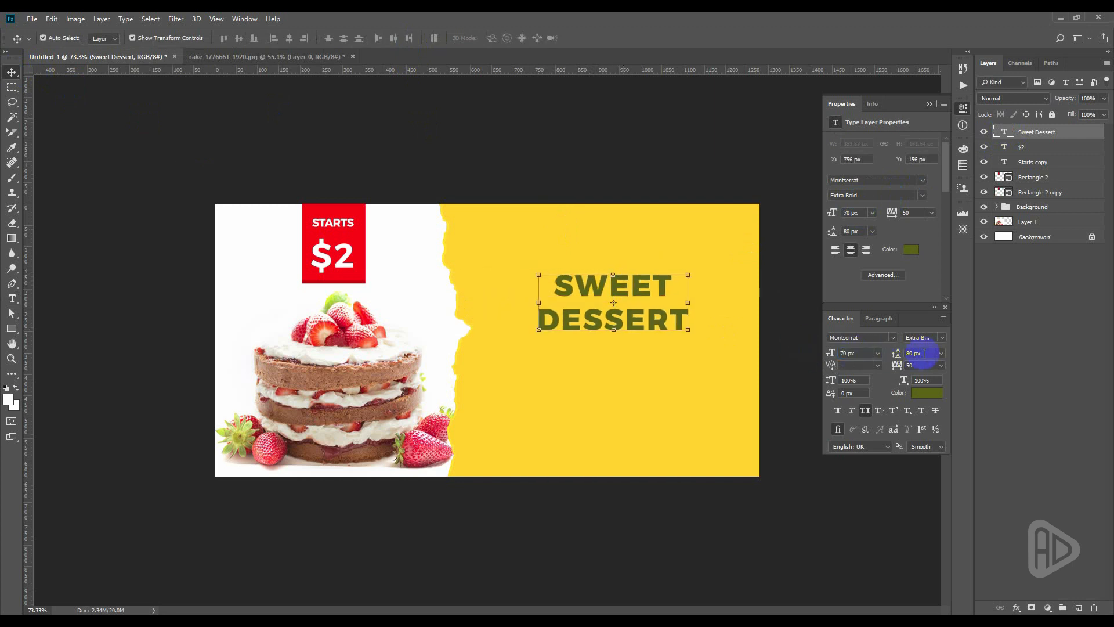
text(70)
click(869, 352)
drag(568, 284, 580, 262)
- Set the SWEET DESSERT heading's font size to 60 px and its leading to 50 px
click(847, 353)
text(60)
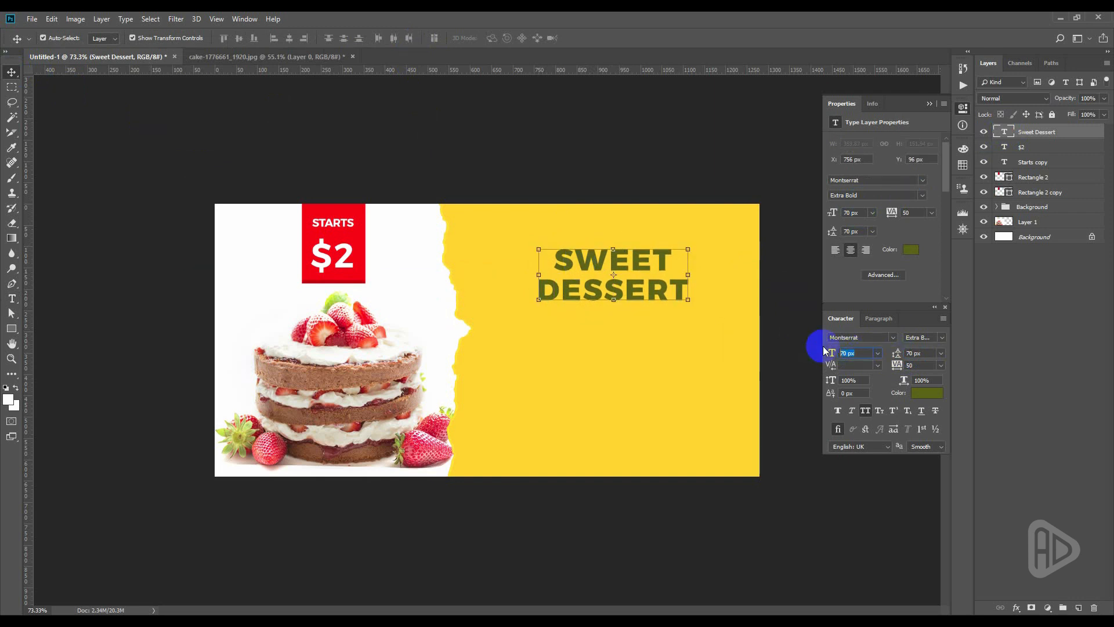
key(Return)
click(899, 356)
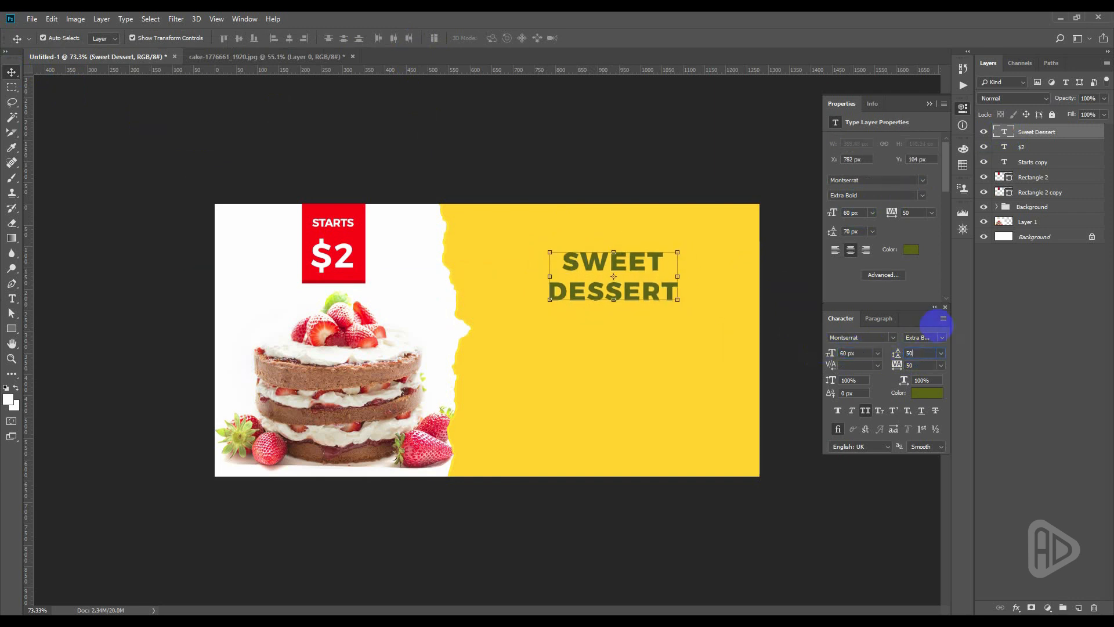
text(50)
key(Return)
- Nudge the heading down to about Y 106 px and set its font size to 65 px with 60 px leading
click(920, 355)
scroll(920, 355, up, 6)
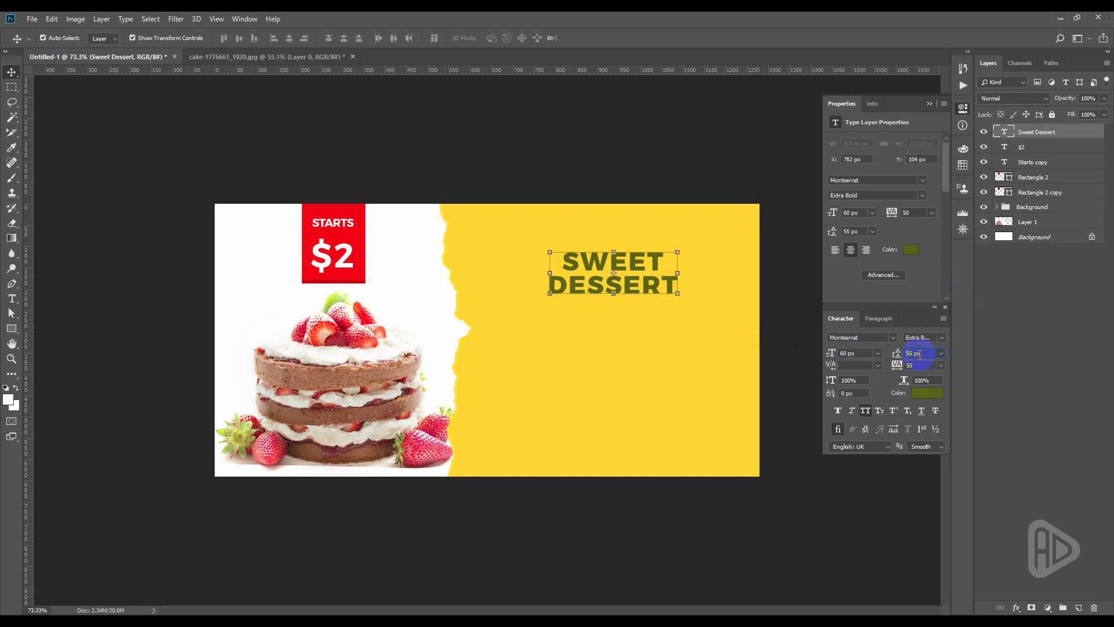
click(495, 165)
drag(615, 281, 624, 286)
scroll(860, 353, up, 5)
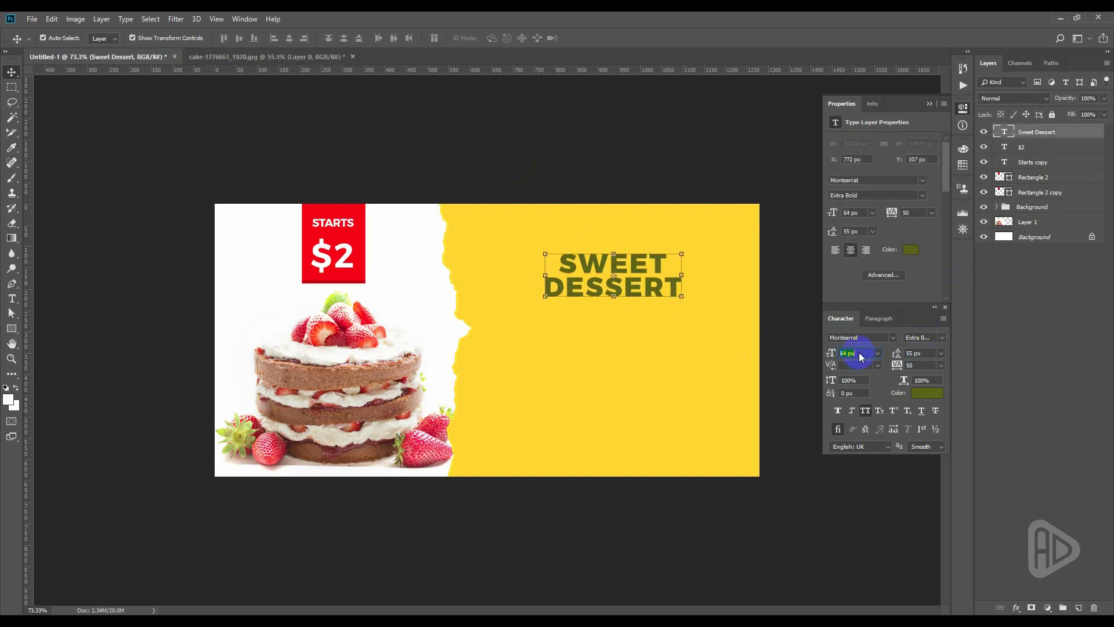
scroll(913, 353, up, 5)
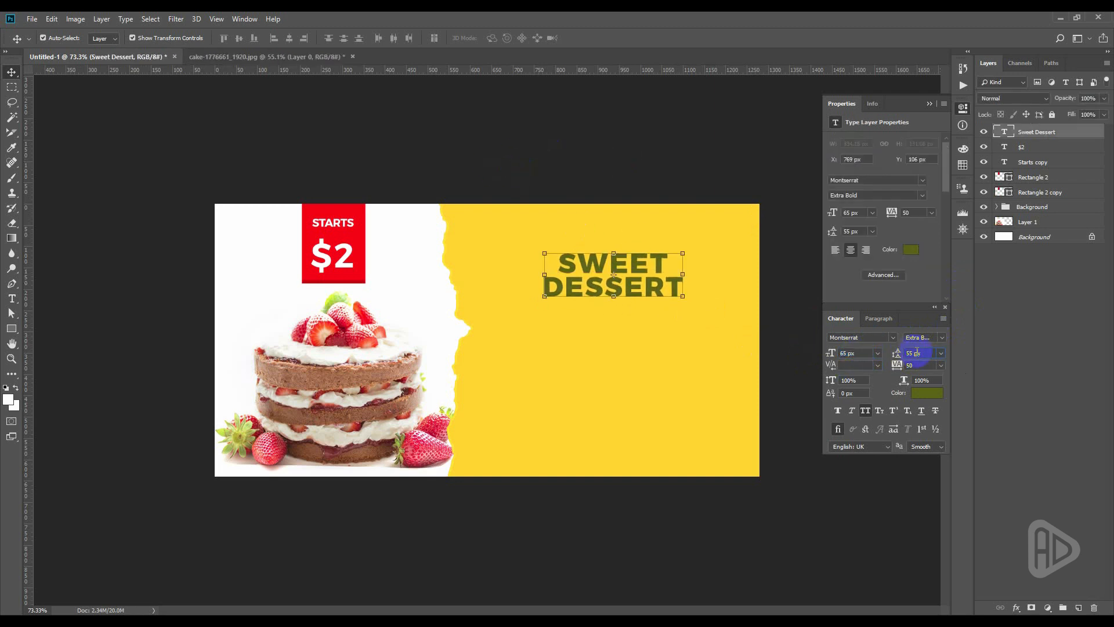
click(648, 185)
- Duplicate the heading directly below at Y 264 px and set the copy's font size to 30 px
drag(567, 273, 569, 328)
drag(569, 335, 571, 337)
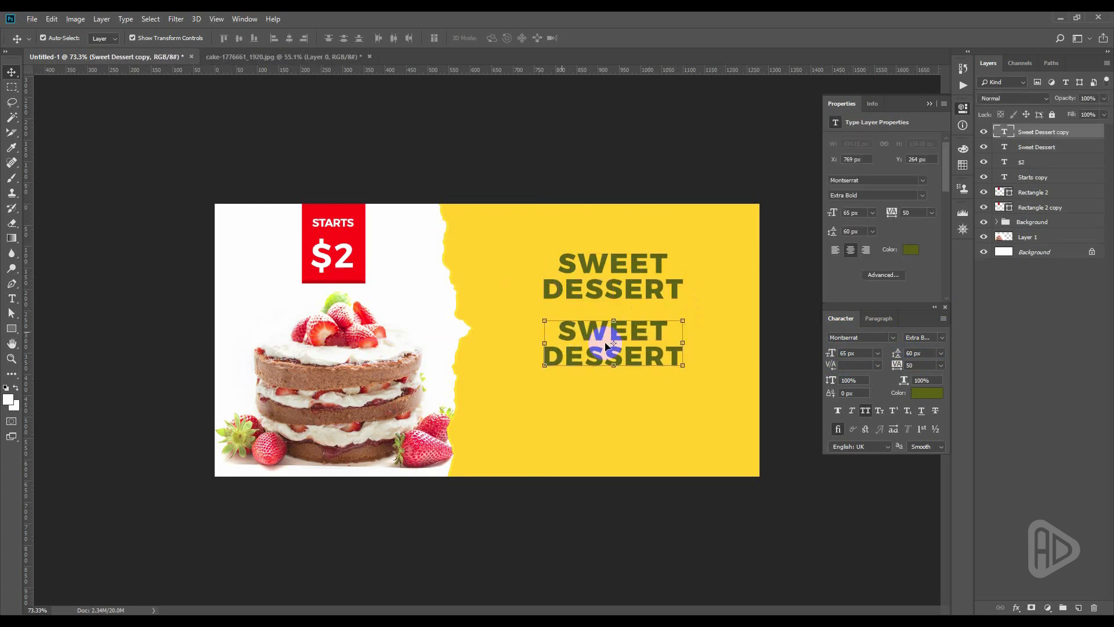
click(849, 352)
text(30)
key(Return)
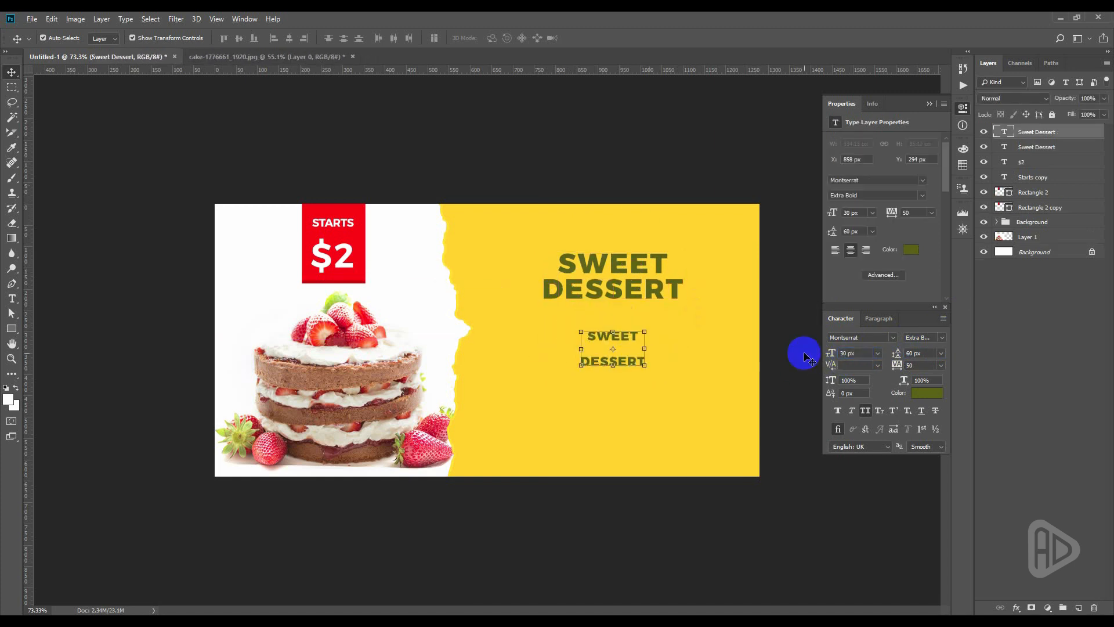
- Replace the smaller heading copy's text with the single line LIMITED TIME OFFER
double_click(628, 348)
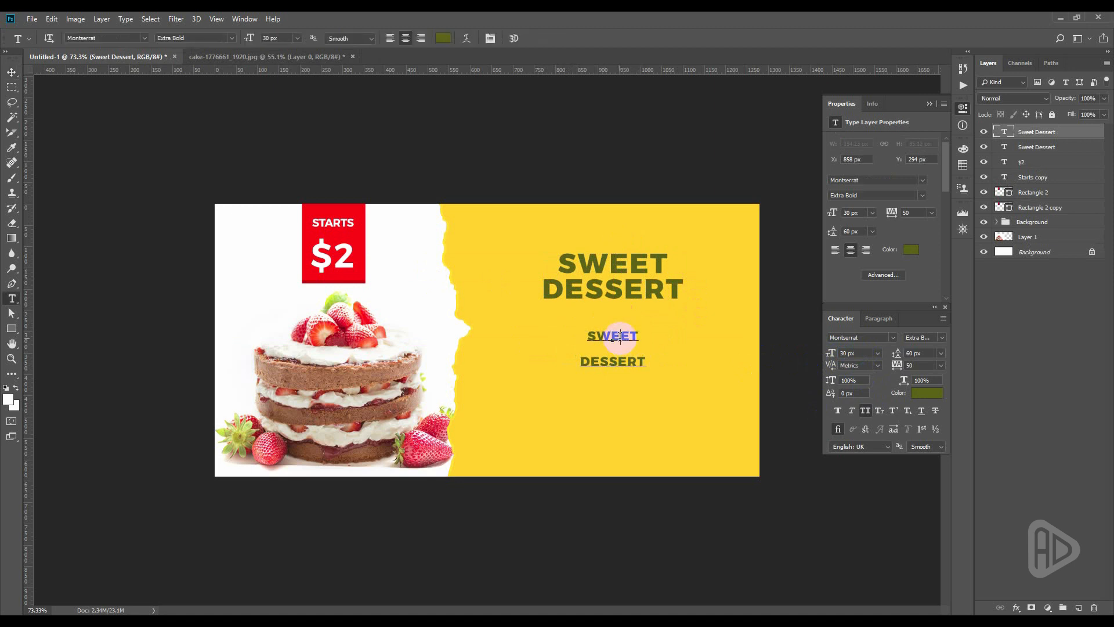
key(BackSpace)
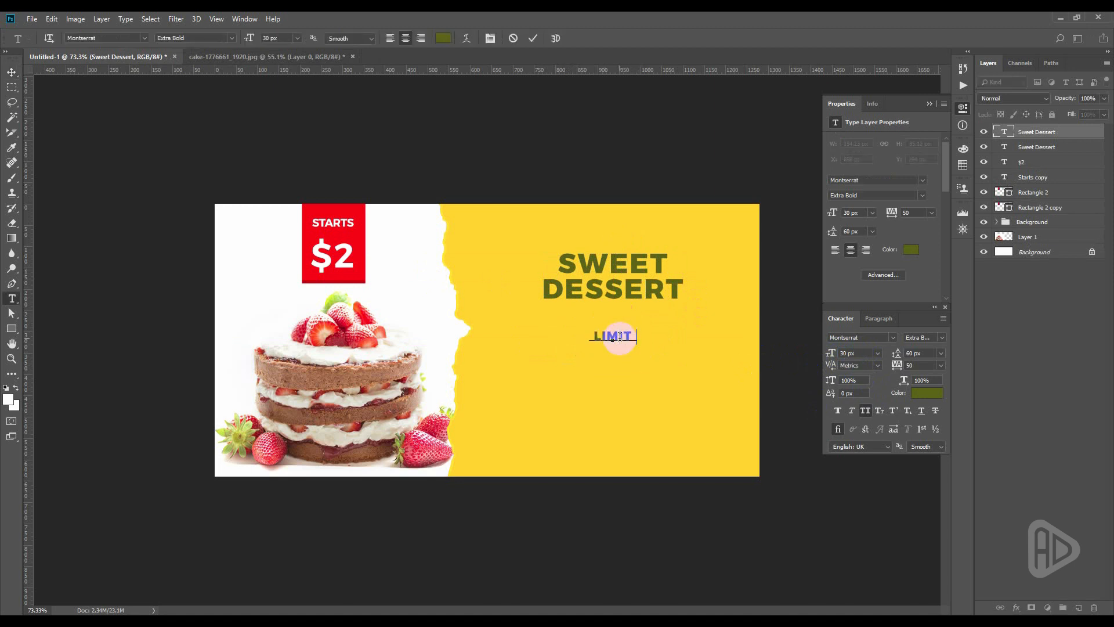
text(LIMITED TIME OFFE)
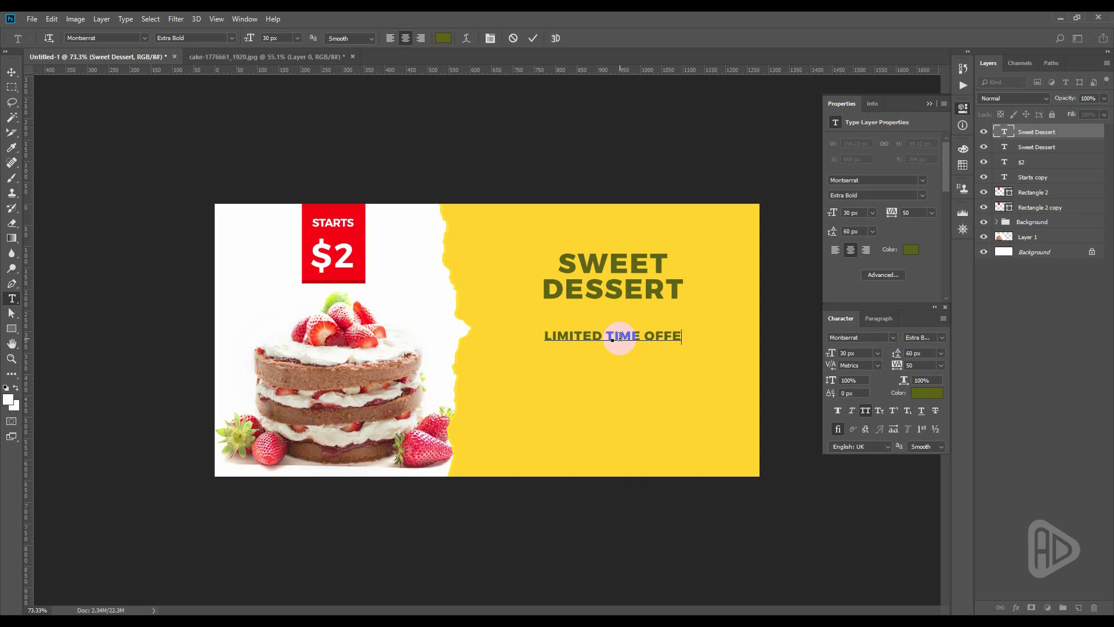
text(R)
drag(638, 336, 602, 335)
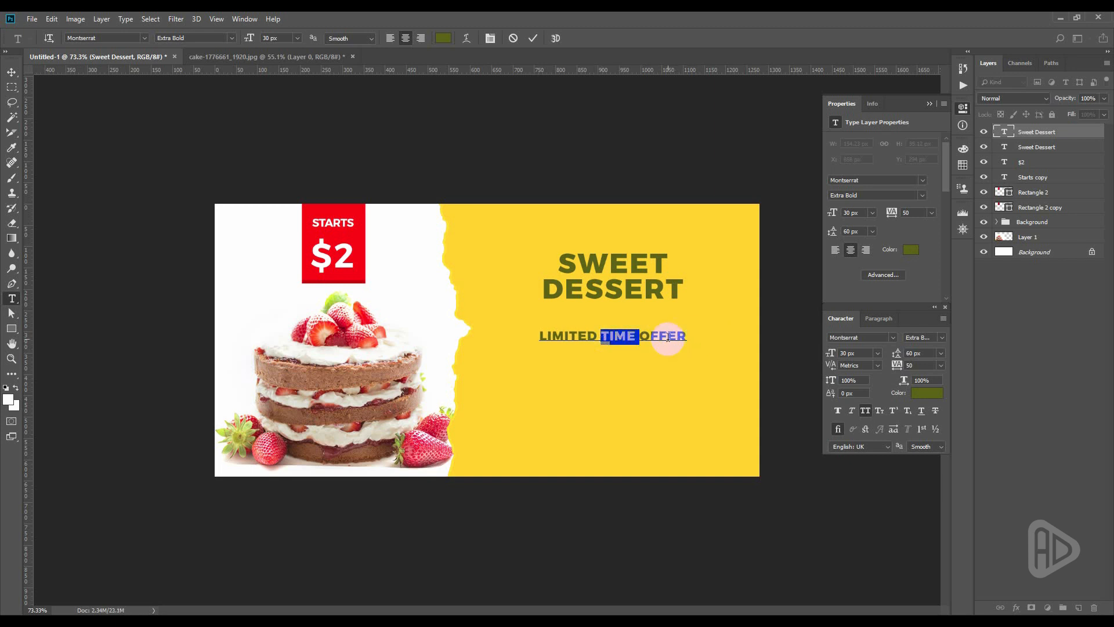
key(ctrl+Return)
key(v)
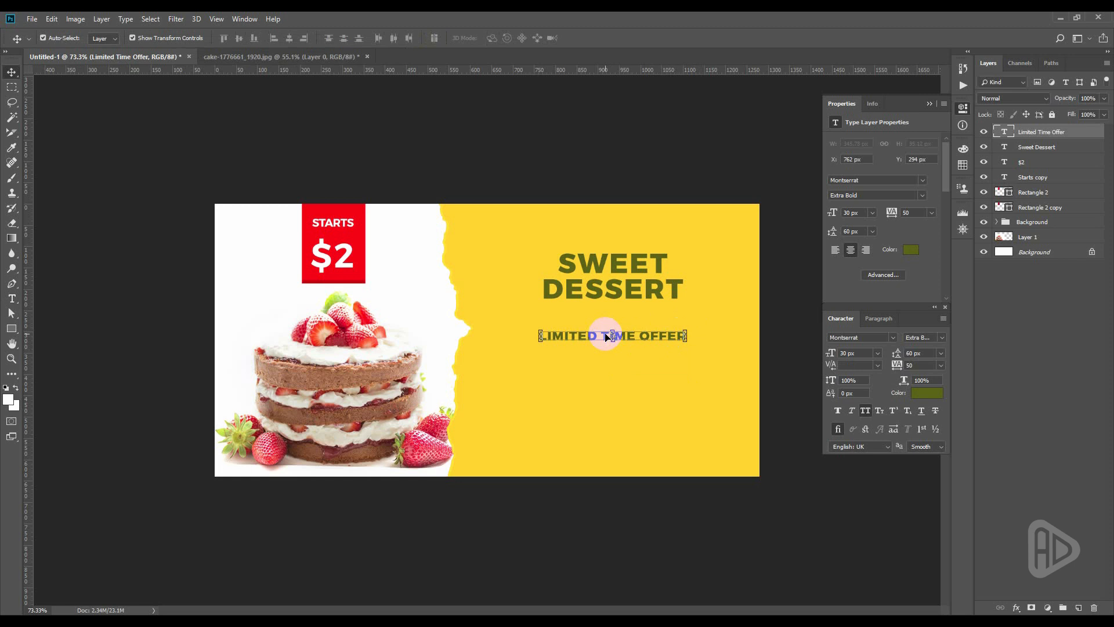
- Remove the word TIME so the line reads LIMITED OFFER, and move it up to Y 273 px beneath the heading
key(t)
drag(602, 336, 580, 322)
key(BackSpace)
key(ctrl+Return)
key(v)
- Change the LIMITED OFFER text colour to black, #000000
click(934, 401)
click(704, 448)
click(945, 307)
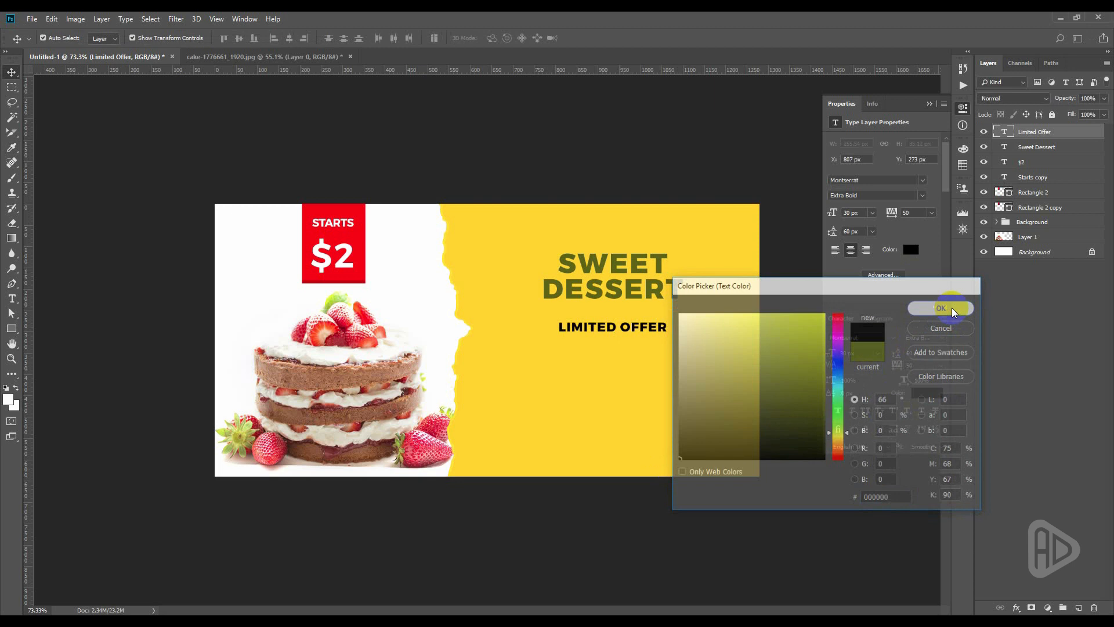
- Set the LIMITED OFFER line's font style to Regular and move it up closer to the SWEET DESSERT heading
click(942, 337)
click(926, 373)
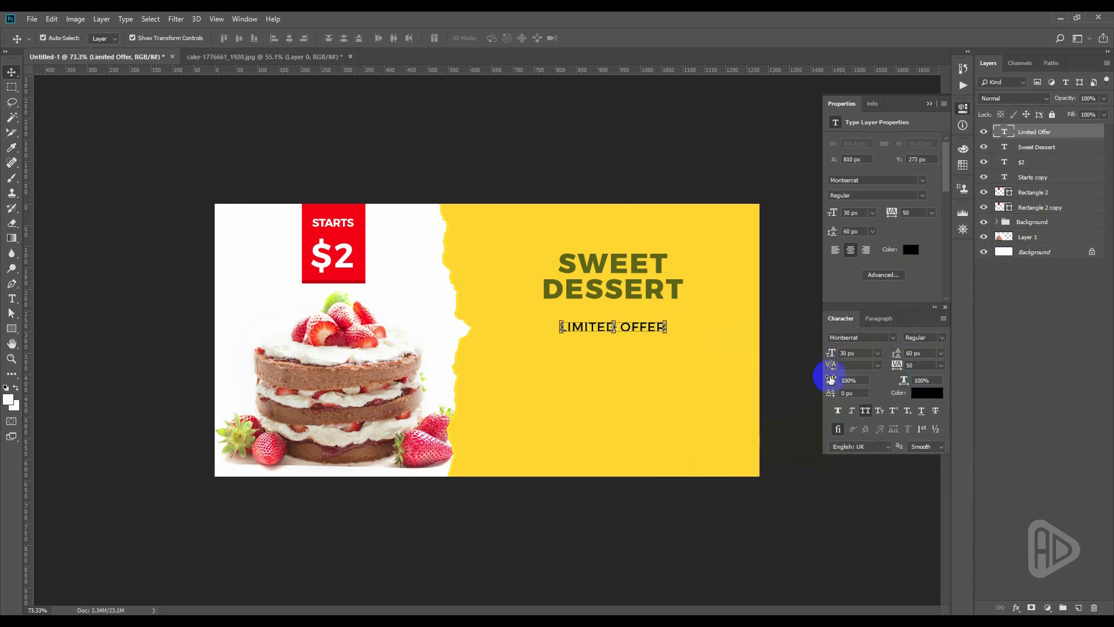
click(591, 330)
drag(591, 331, 591, 323)
- Insert an asterisk at the start so the line reads *LIMITED OFFER, and centre it with the heading
double_click(590, 324)
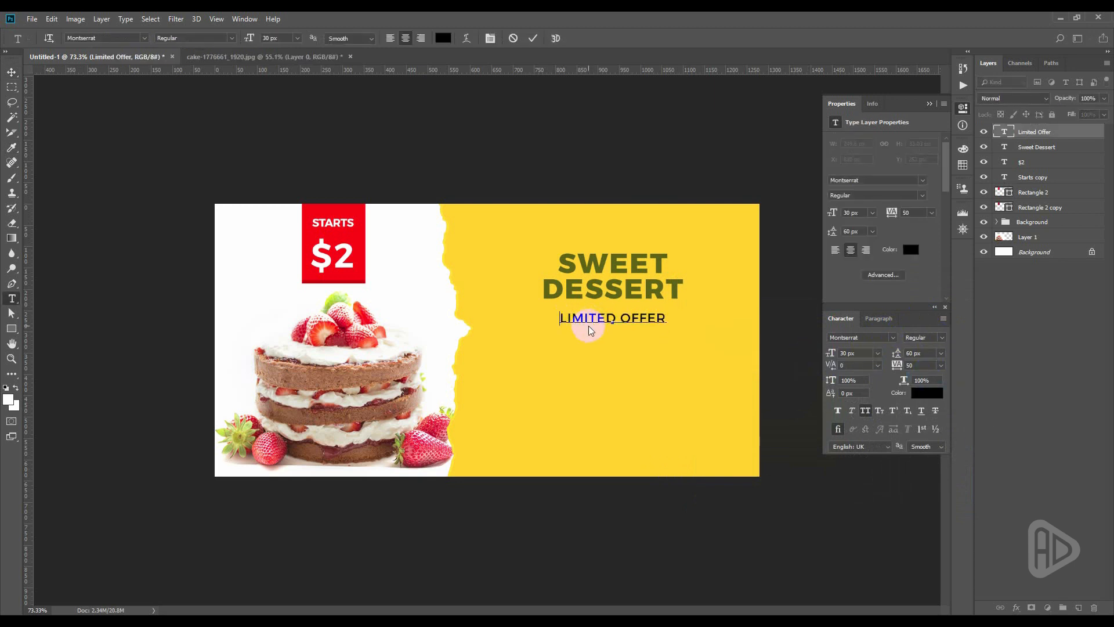
text(*)
key(ctrl+Return)
key(v)
shift+click(593, 295)
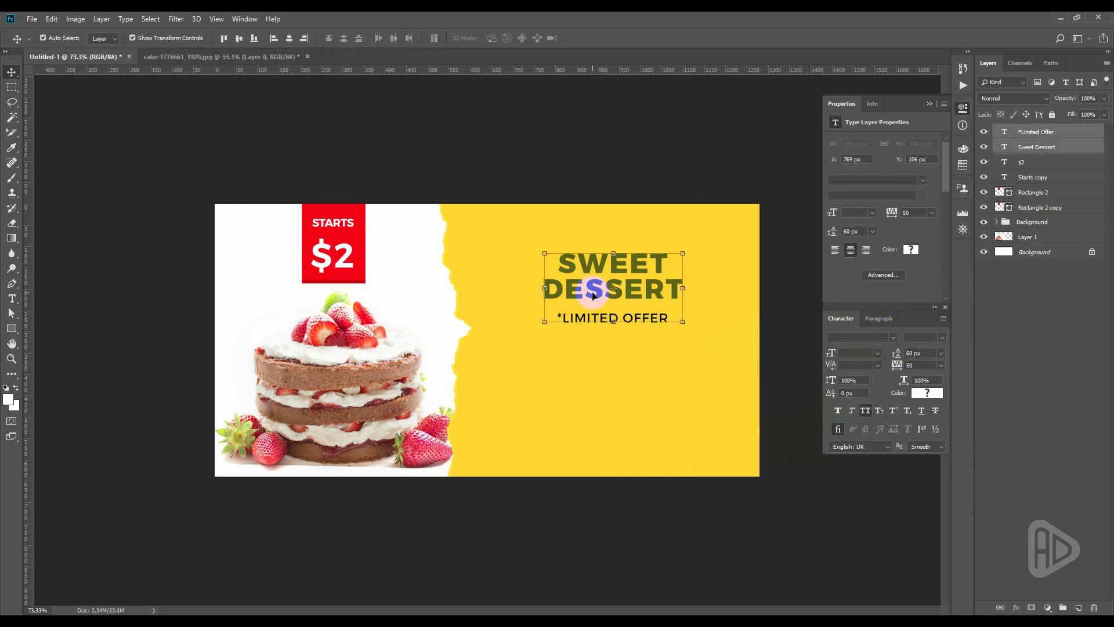
click(569, 208)
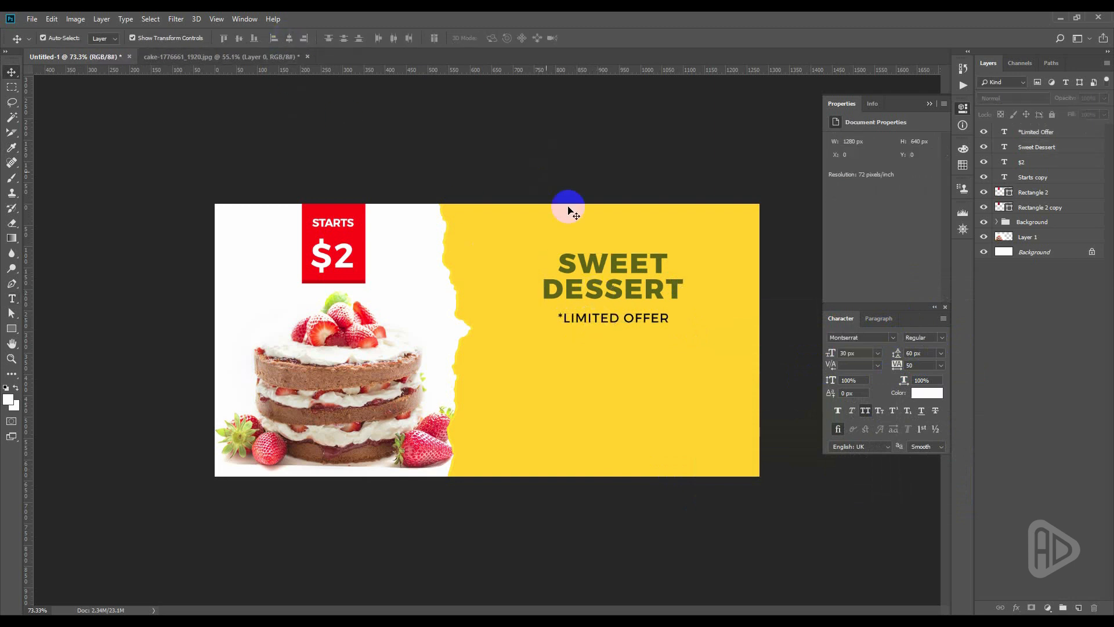
- Duplicate the *LIMITED OFFER line below at Y 341 px and set the copy's font size to 25 px
drag(580, 320, 587, 357)
click(853, 353)
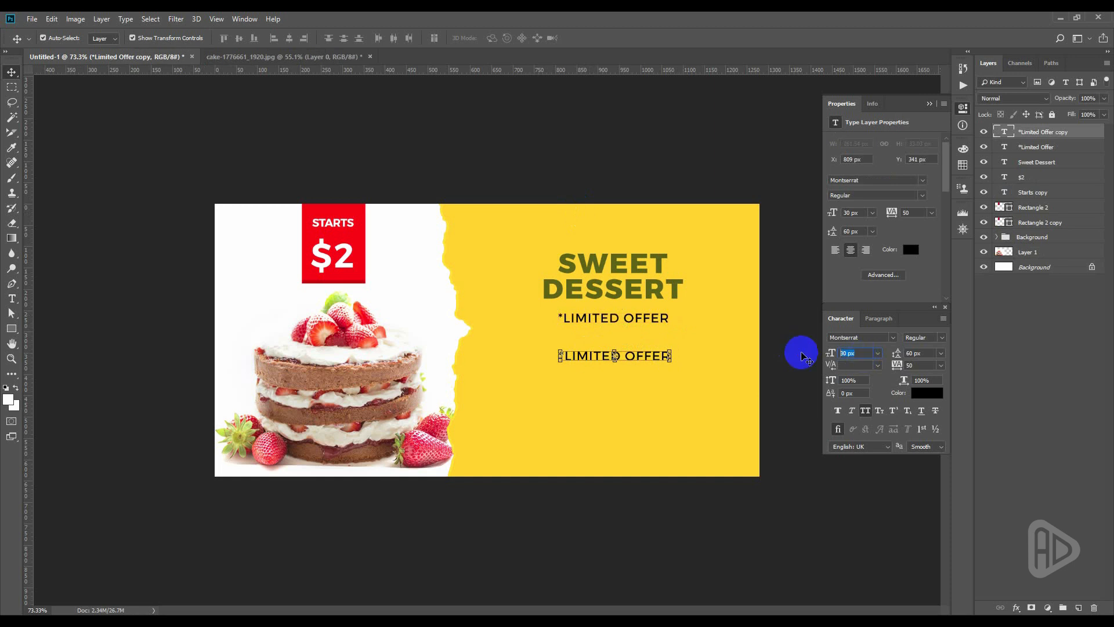
text(25)
key(Return)
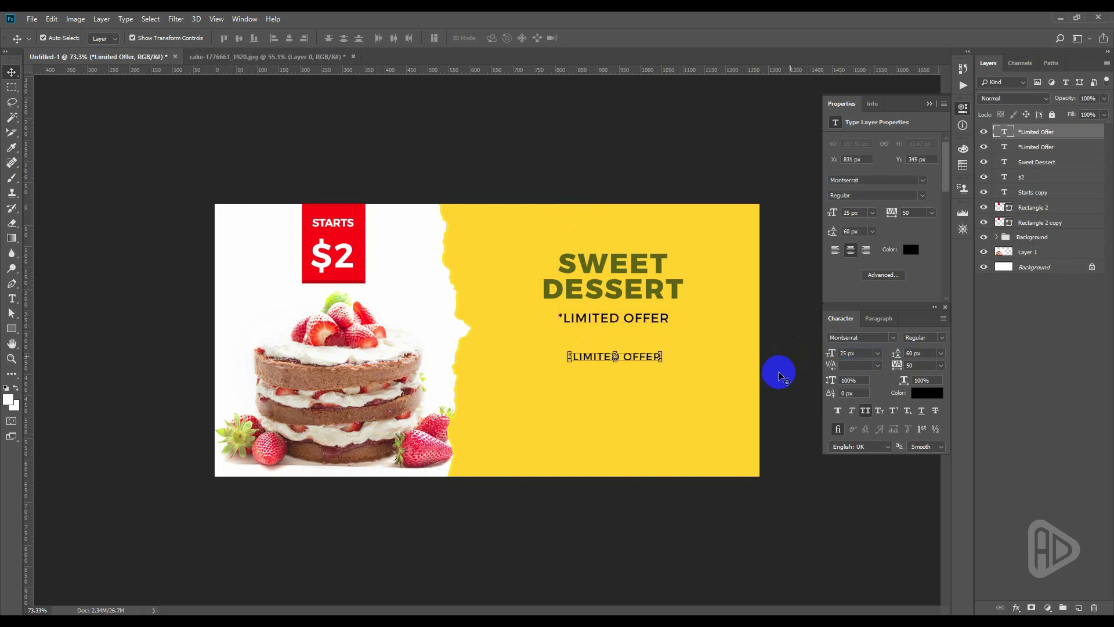
- Turn off All Caps for the lower *Limited Offer copy and reduce its font size to 22 px
click(865, 411)
click(639, 357)
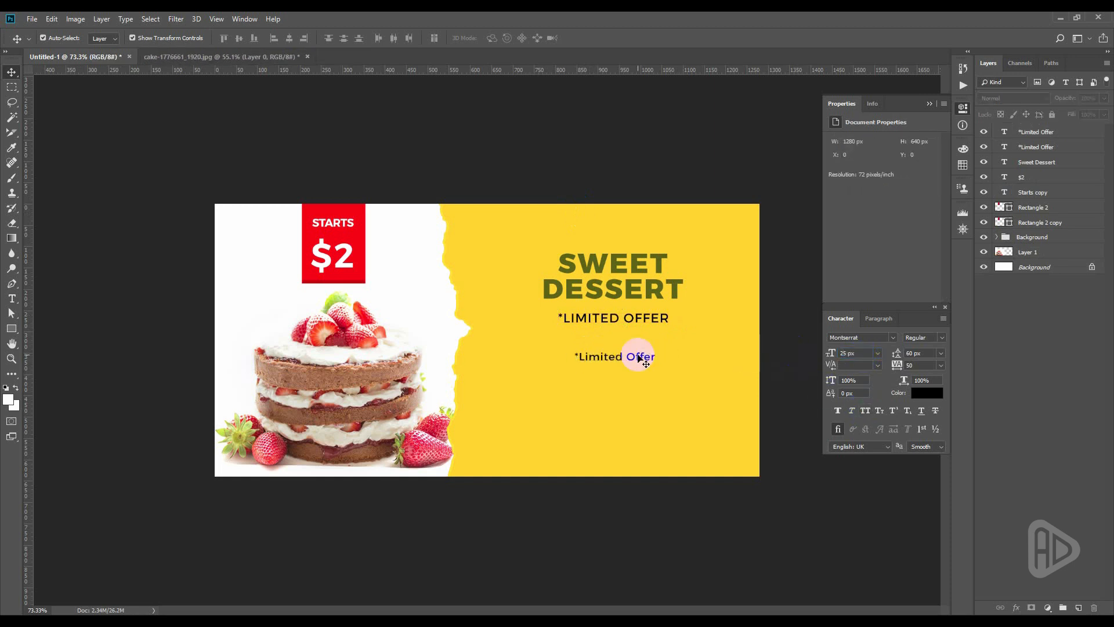
click(639, 357)
click(856, 353)
key(Down)
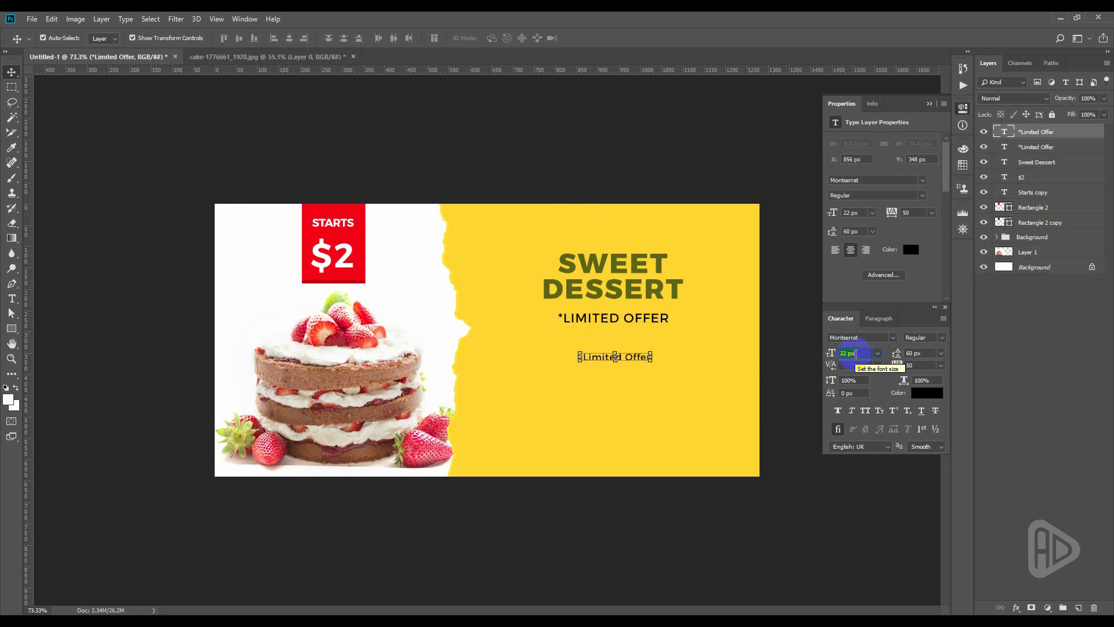
click(580, 328)
click(597, 355)
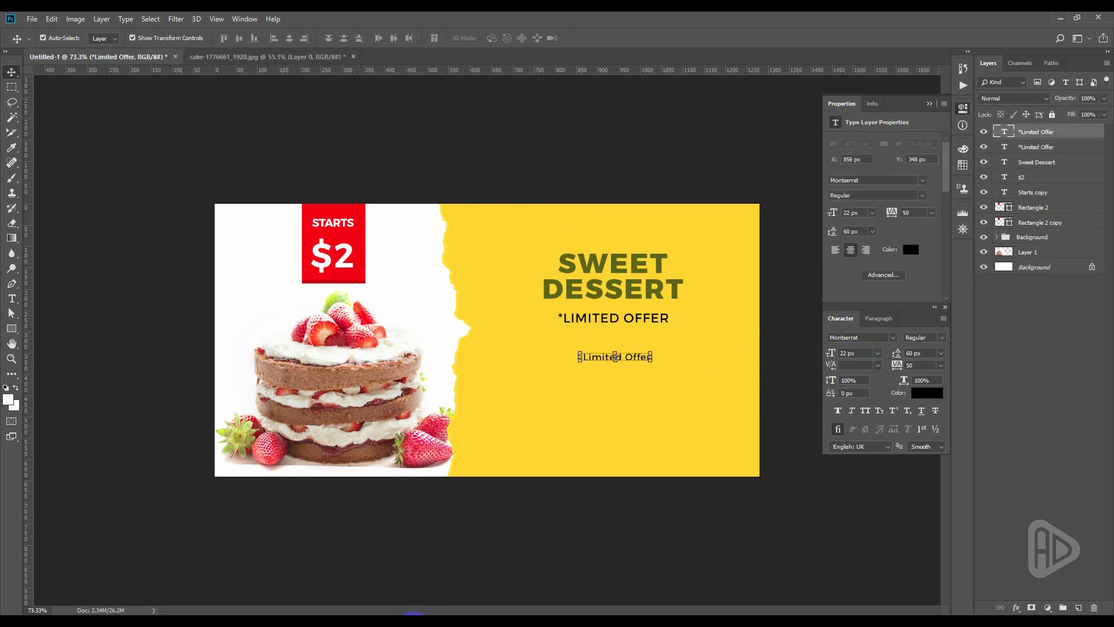
- Copy the phrase "Lorem ipsum dolor sit amet, consectetur adipiscing elit" from the other window and paste it over the lower line's text
click(411, 614)
drag(336, 372, 596, 369)
key(ctrl+c)
click(480, 295)
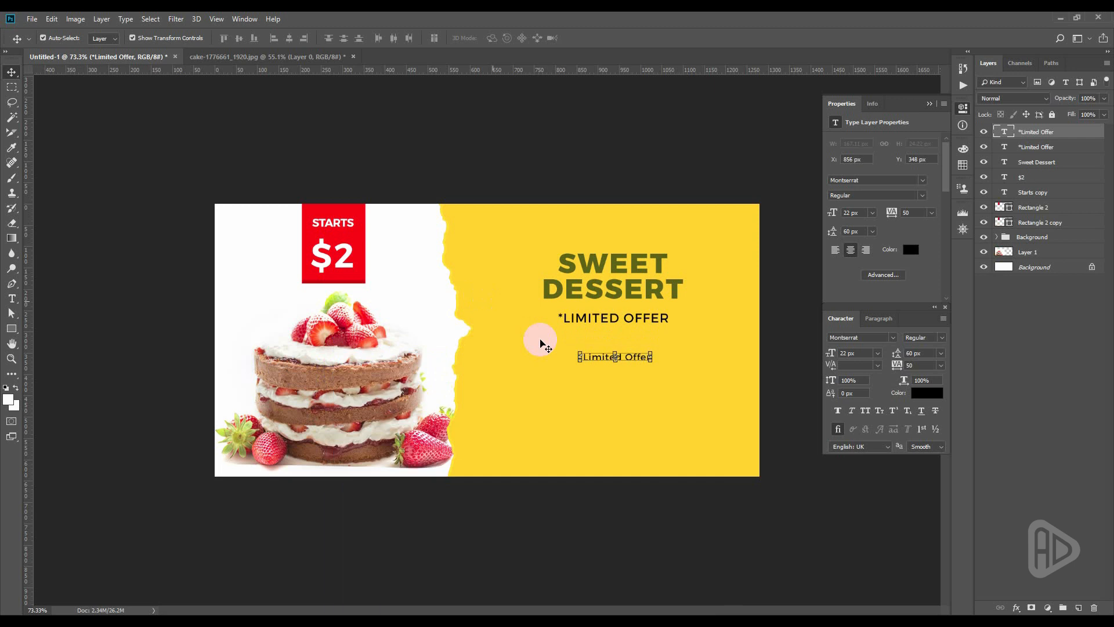
double_click(599, 357)
key(ctrl+a)
key(ctrl+v)
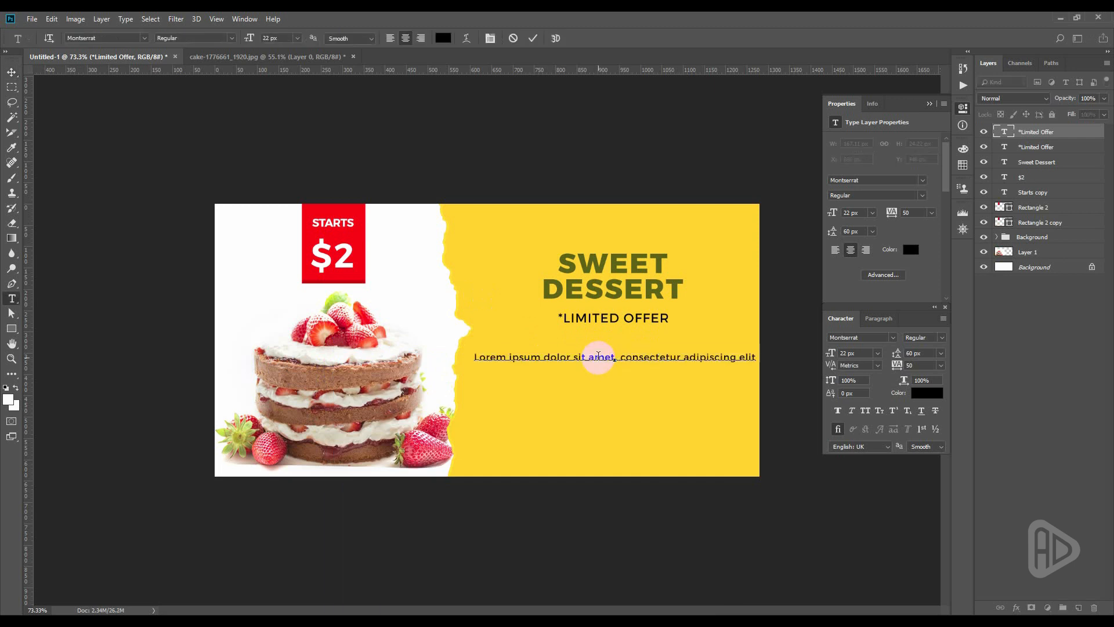
- Remove the comma and space after "amet" and break the text so "consectetur adipiscing elit" starts a second line
click(618, 357)
key(BackSpace)
key(BackSpace)
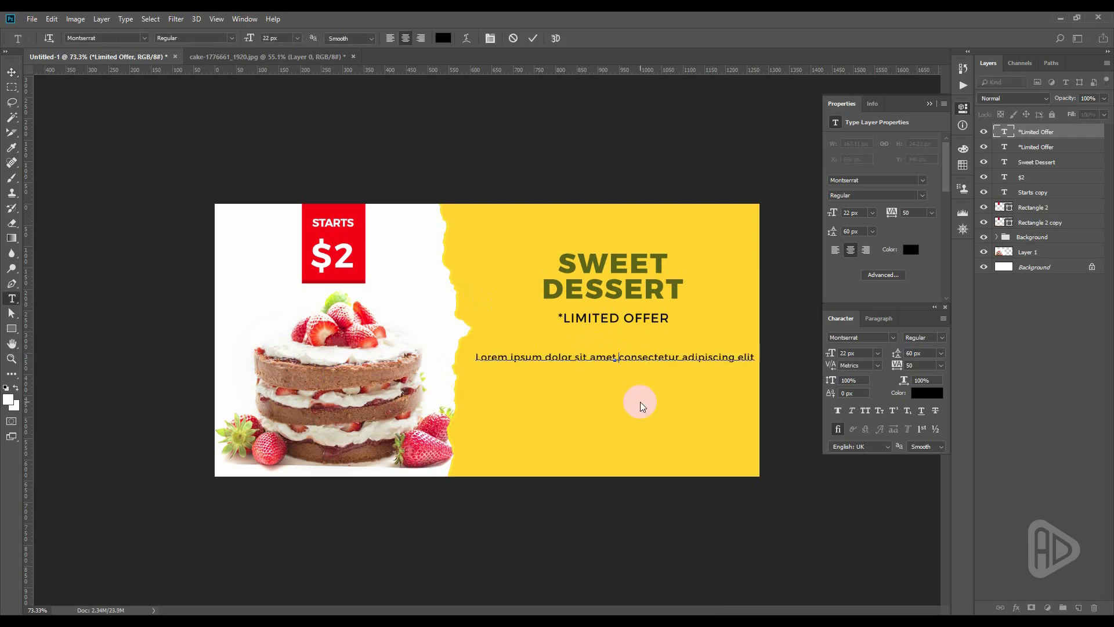
key(Return)
key(ctrl+Return)
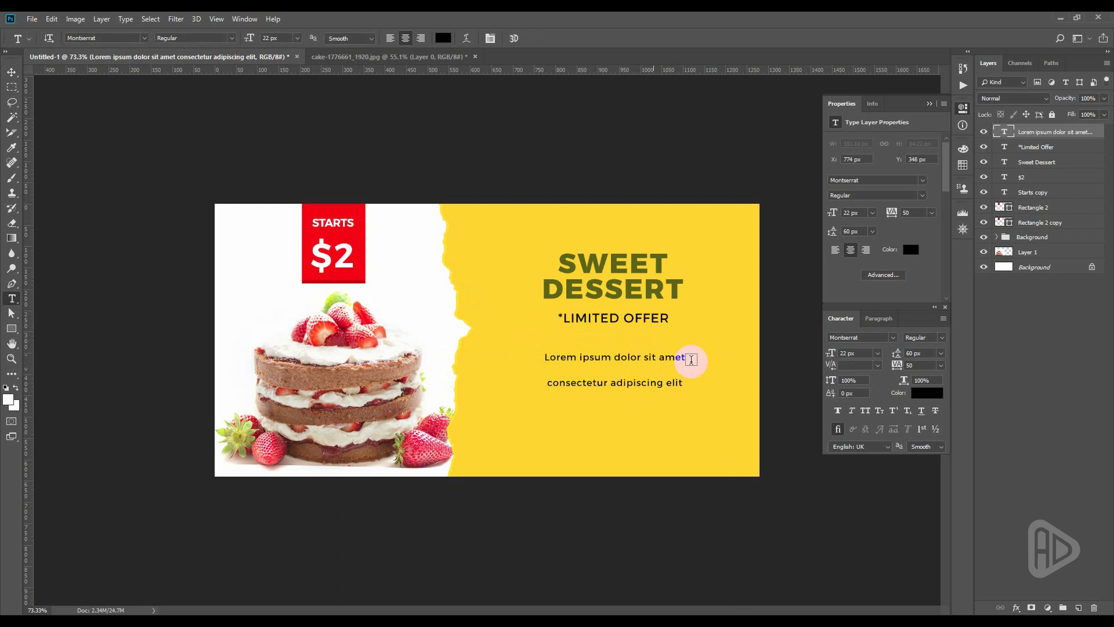
key(v)
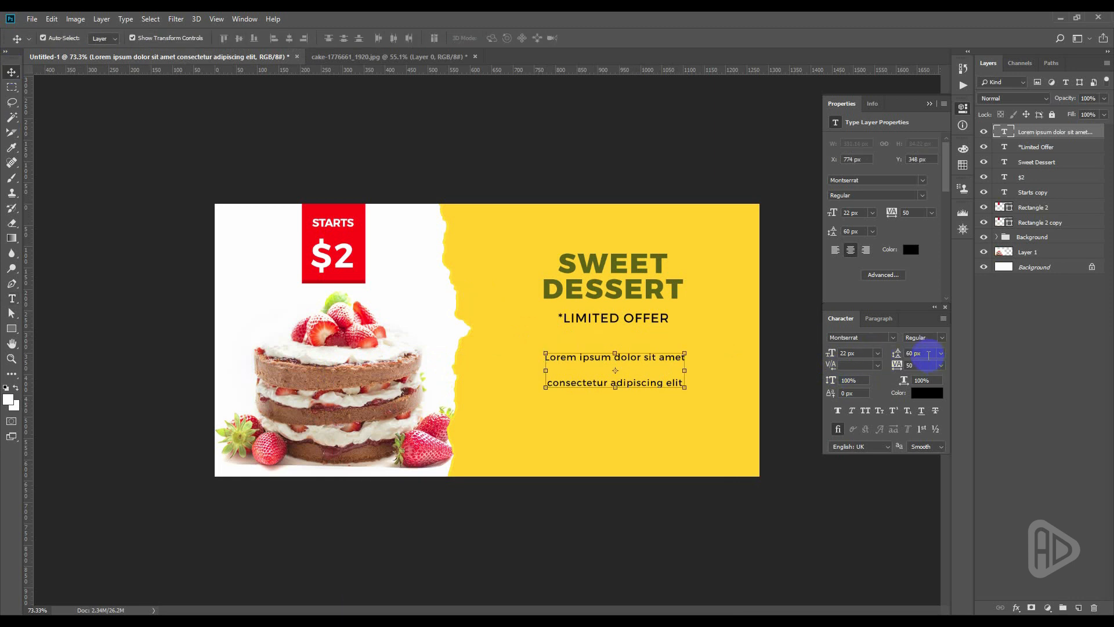
- Set the two-line paragraph's leading to 30 px and move it up to Y 340 px
key(Return)
click(786, 316)
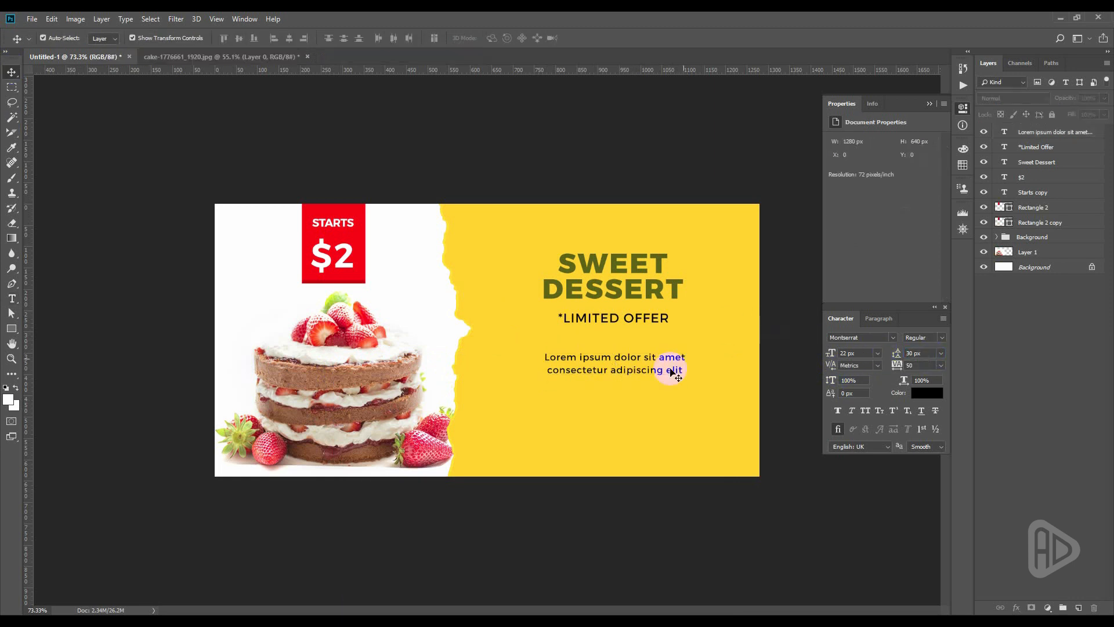
drag(629, 364, 632, 360)
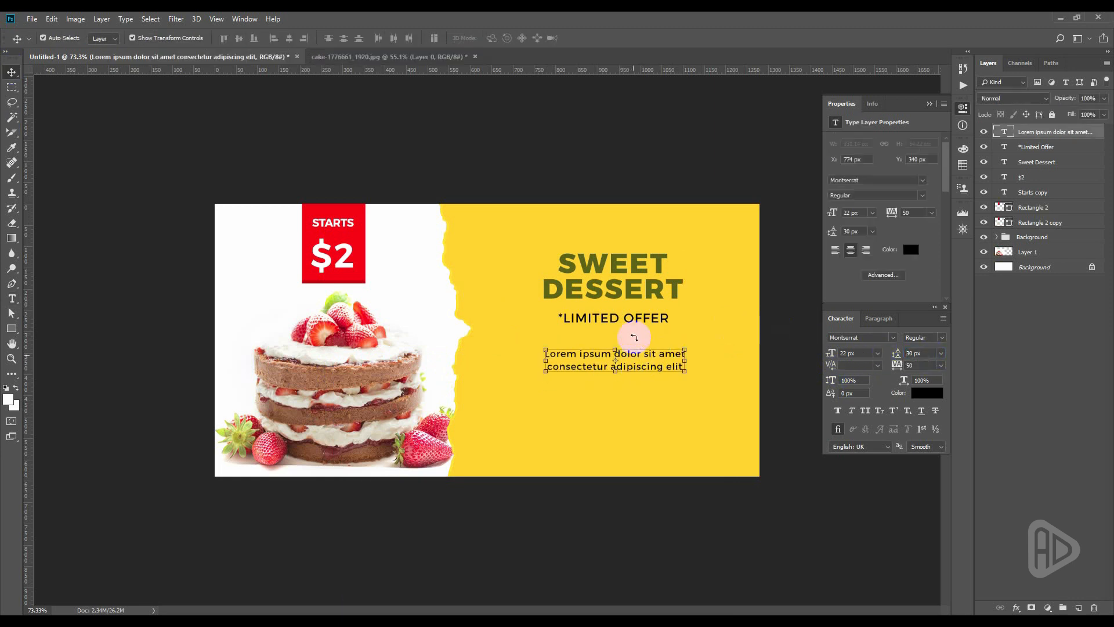
- Align the paragraph, the *LIMITED OFFER line and the SWEET DESSERT heading on their horizontal centres
shift+click(633, 318)
shift+click(636, 290)
click(288, 39)
click(530, 119)
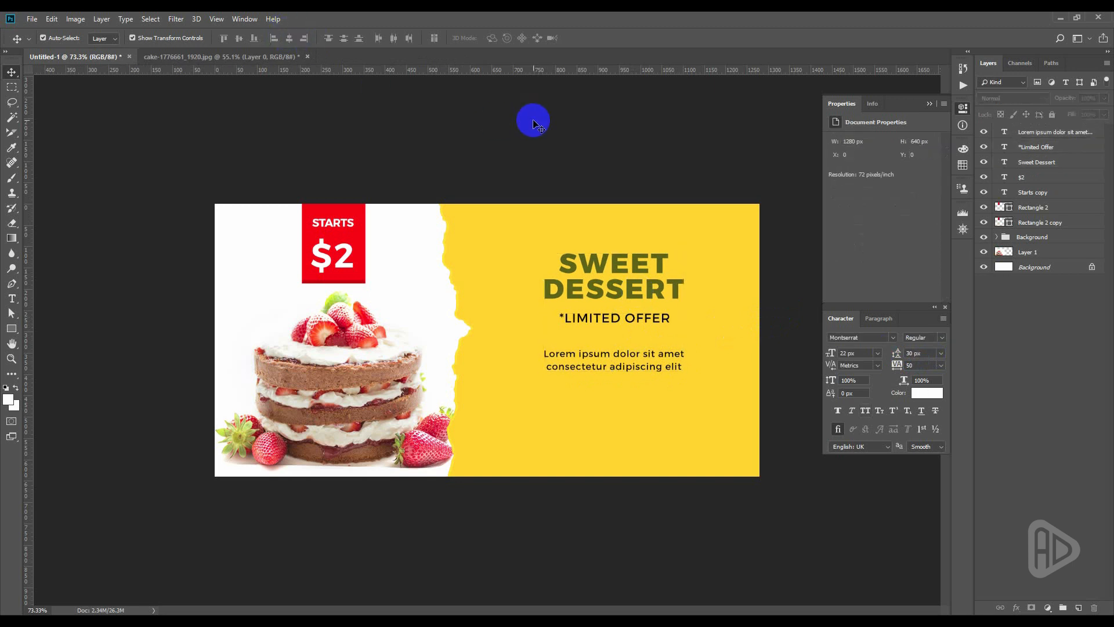
click(615, 355)
click(417, 224)
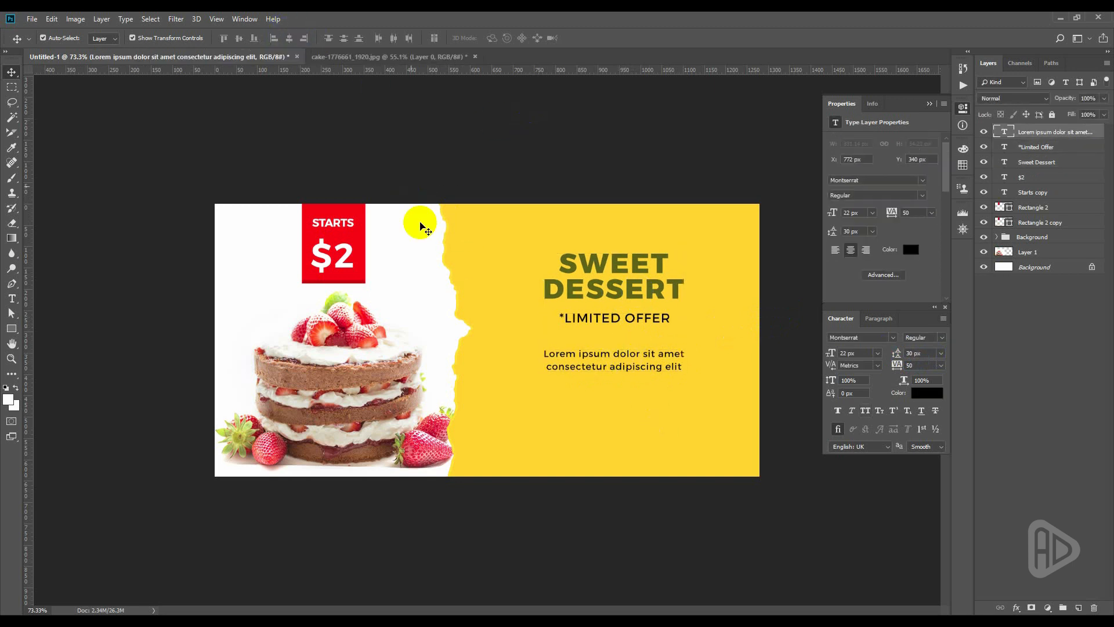
- Draw a rectangle about 241 x 68 px below the paragraph as the button shape
click(11, 328)
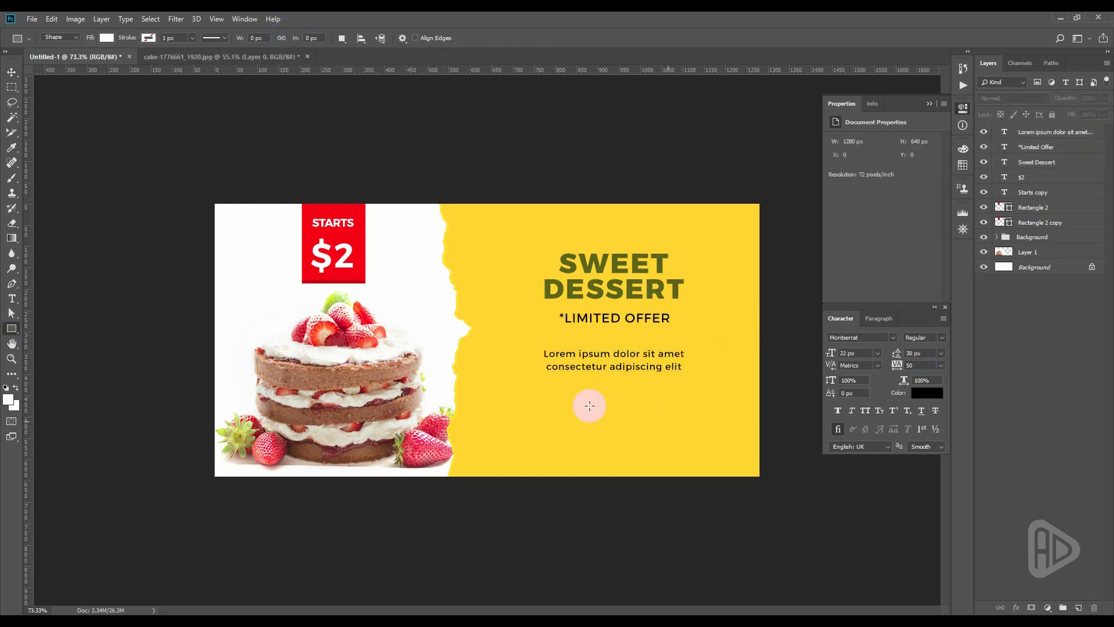
drag(558, 392, 660, 419)
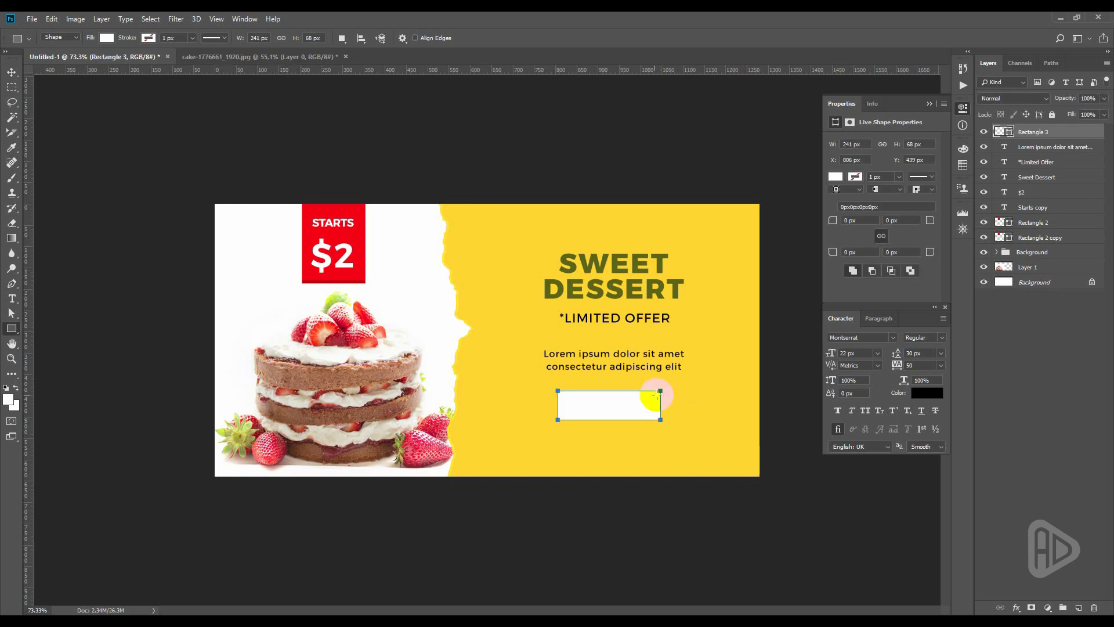
click(11, 72)
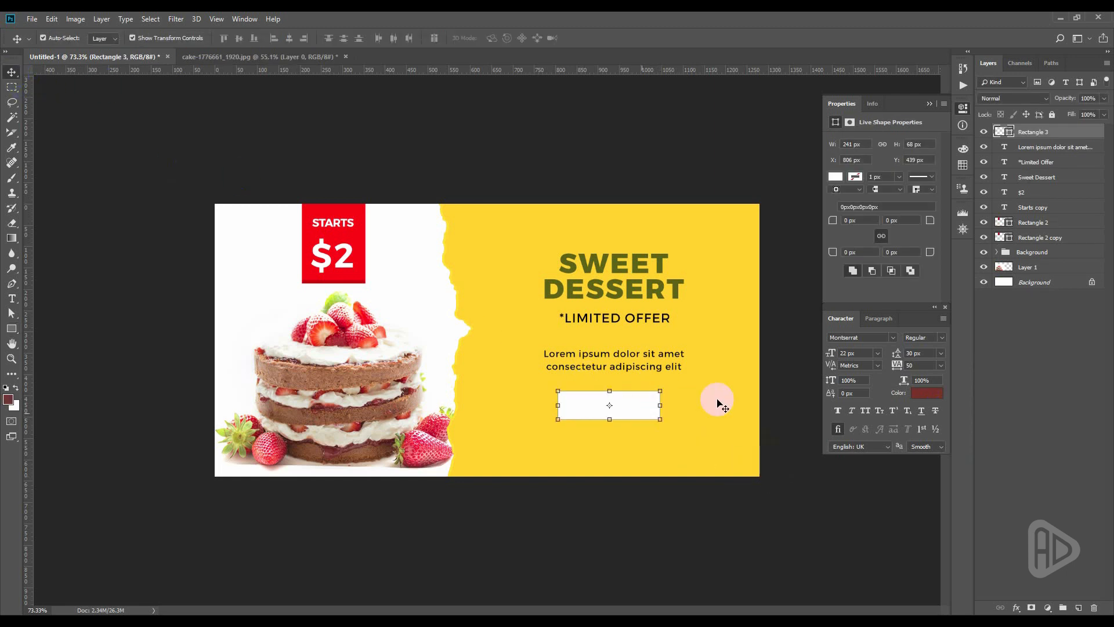
- Fill the rectangle with brown #7a3332 sampled from the cake and move it to X 819 px beneath the paragraph
double_click(1011, 134)
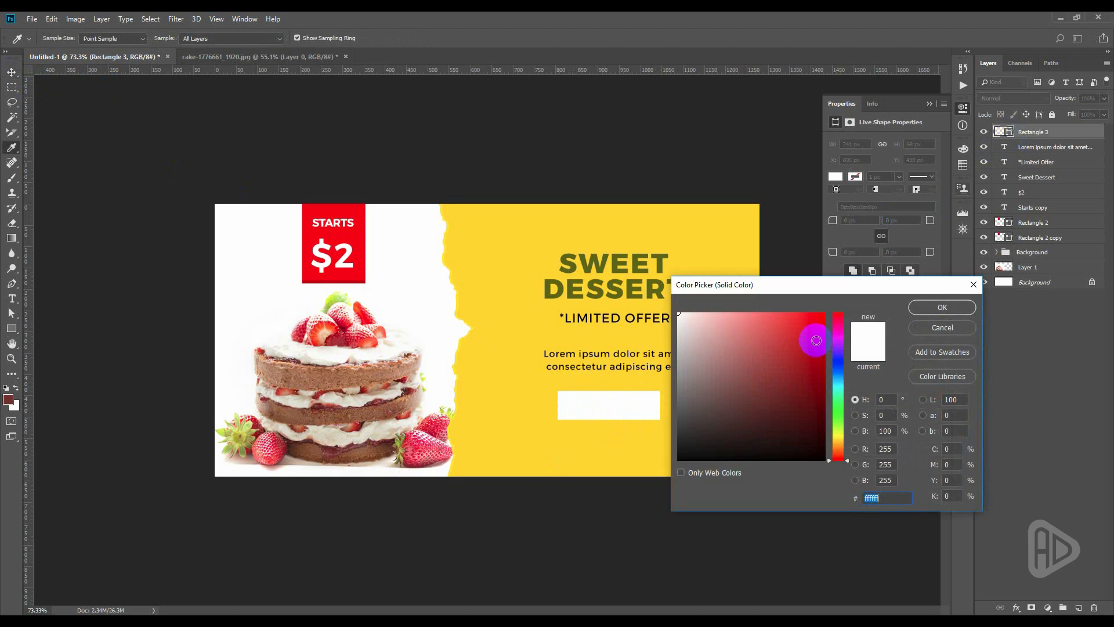
click(334, 449)
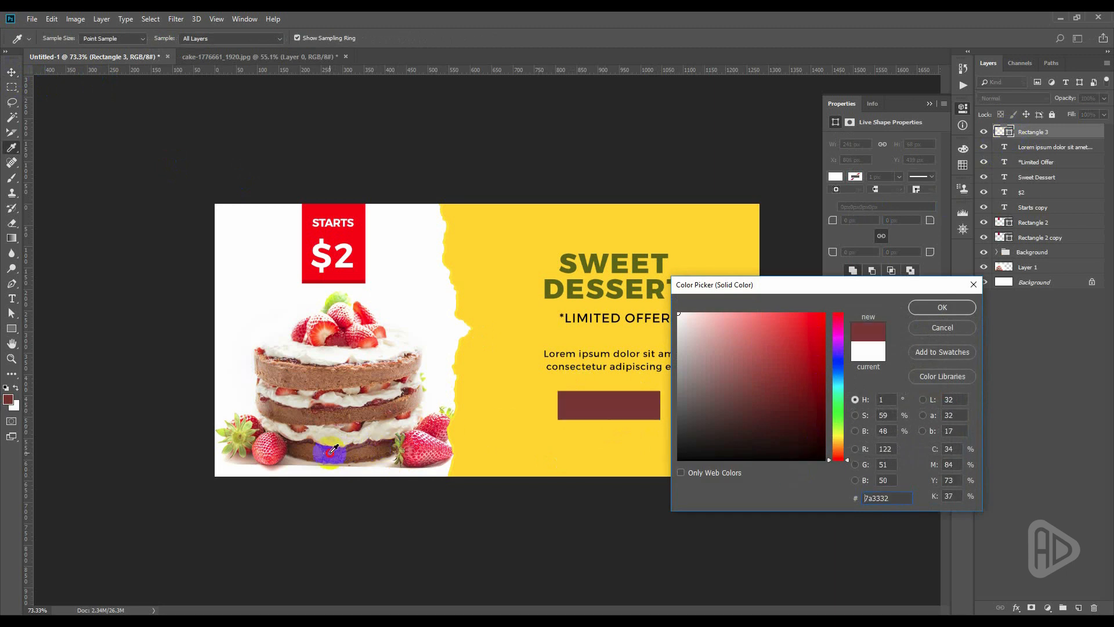
click(936, 309)
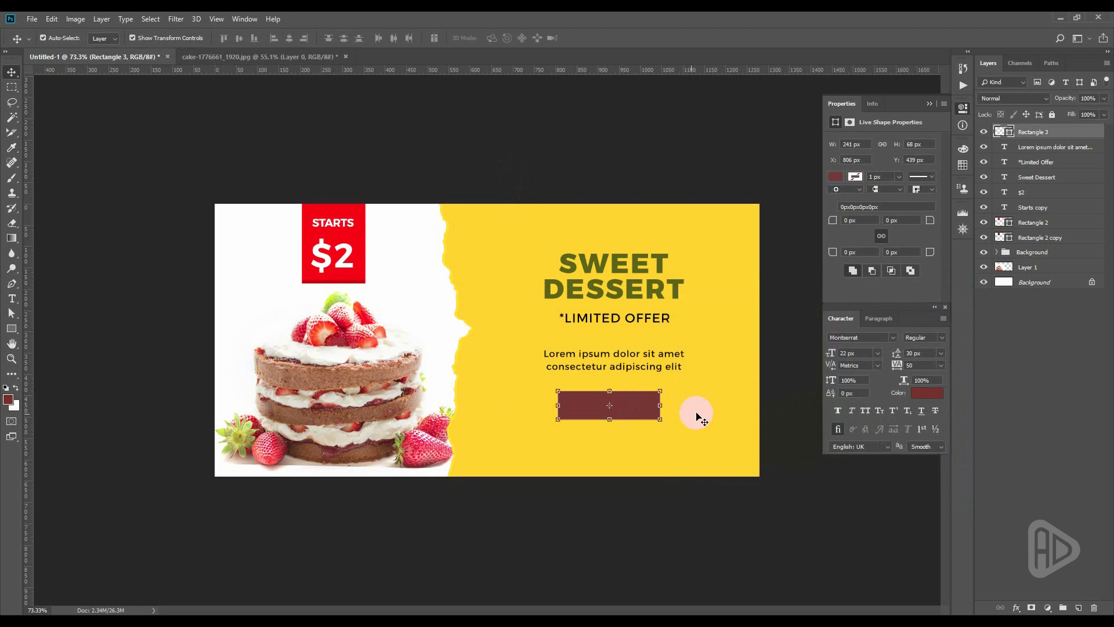
drag(629, 410, 632, 411)
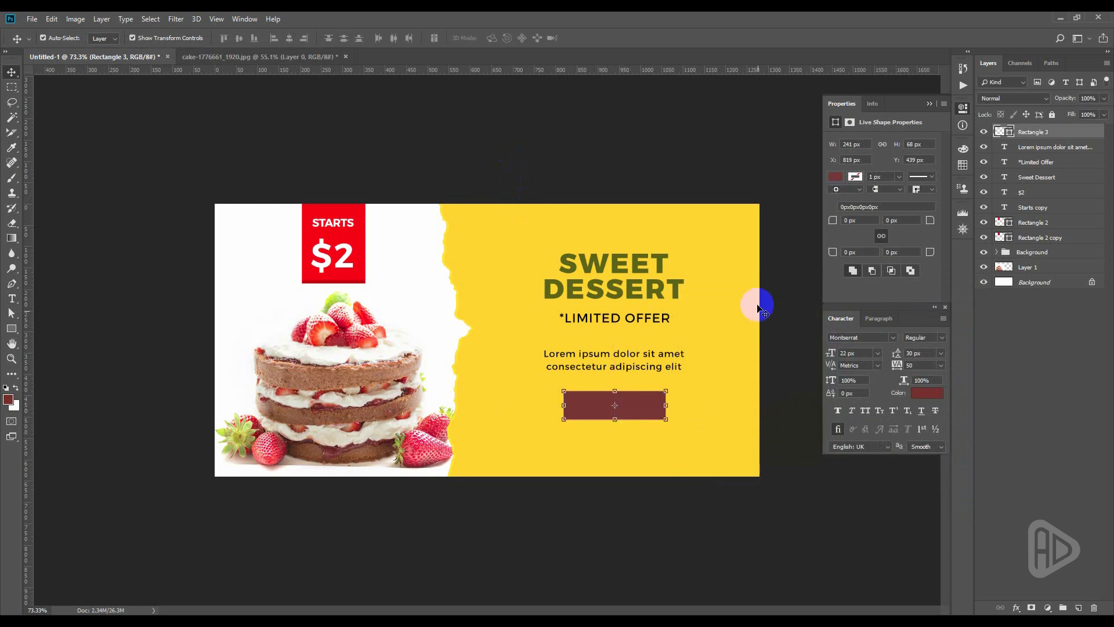
- Duplicate the *LIMITED OFFER line onto the brown rectangle and place the copy at the top of the layer order
click(623, 324)
drag(623, 324, 649, 411)
drag(1045, 163, 1041, 127)
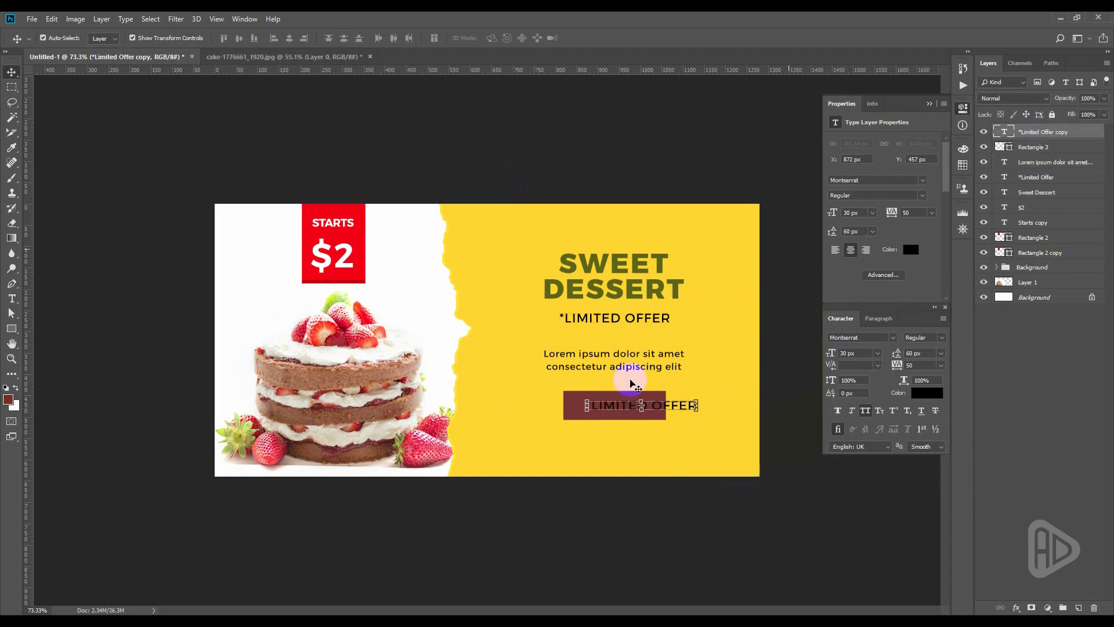
- Change the copied line's text colour to yellow #ffd800, sampled from the banner background
click(924, 394)
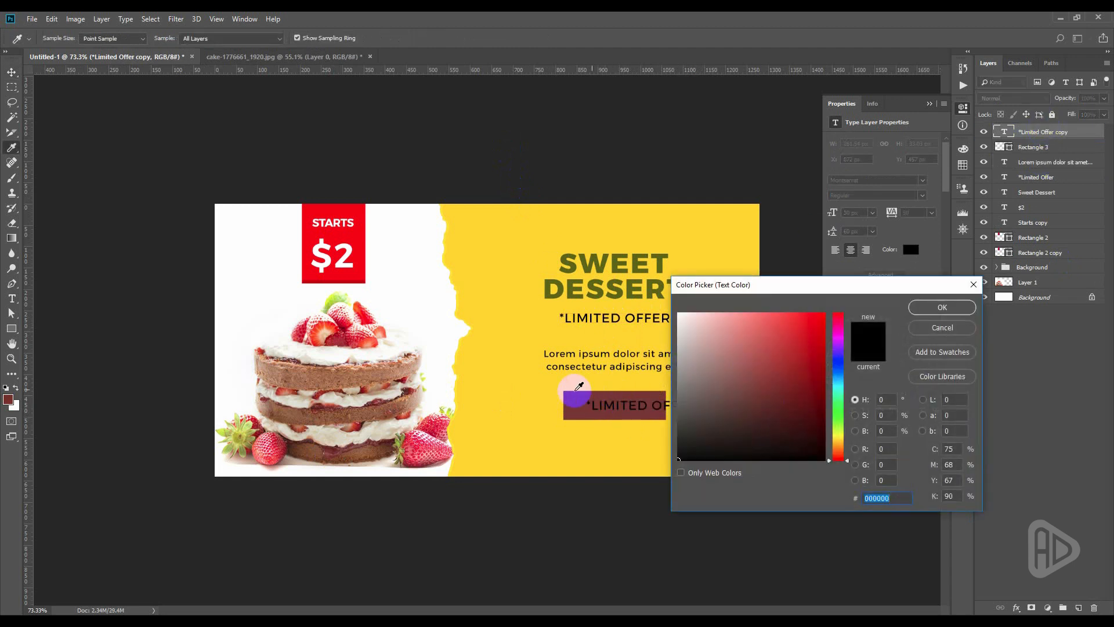
click(543, 386)
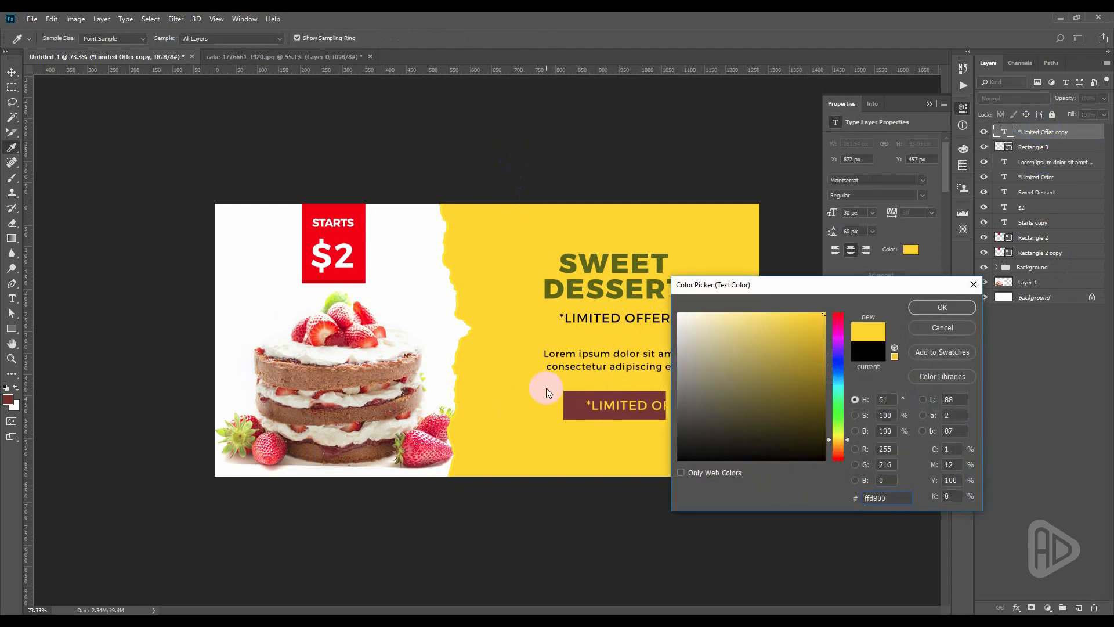
click(942, 307)
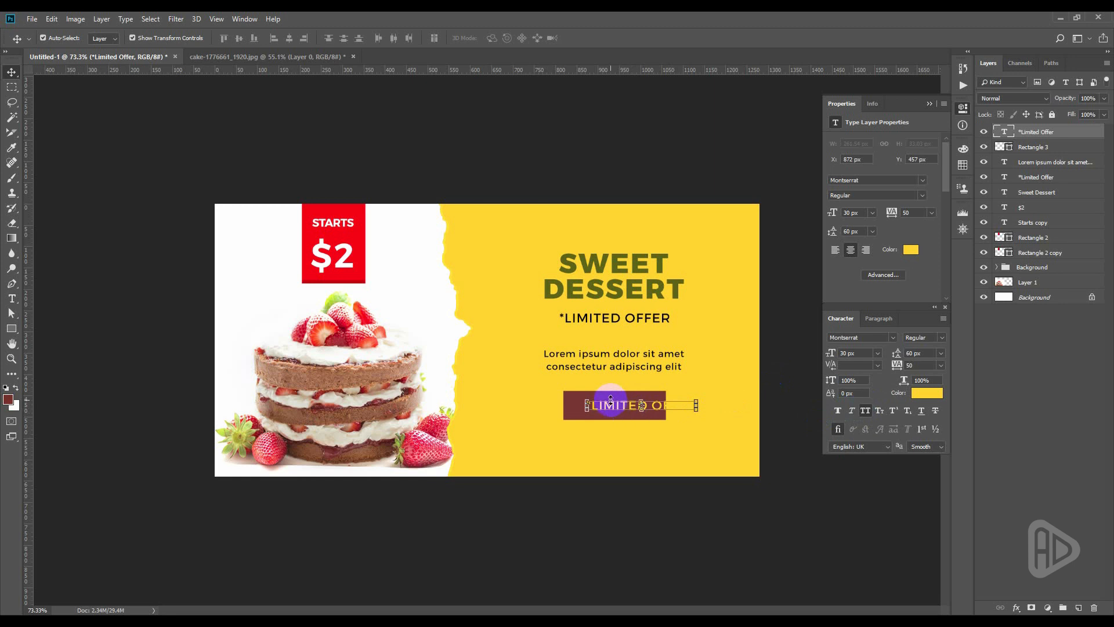
- Replace the yellow text on the brown rectangle with CHECK NOW
click(11, 298)
click(631, 406)
key(ctrl+a)
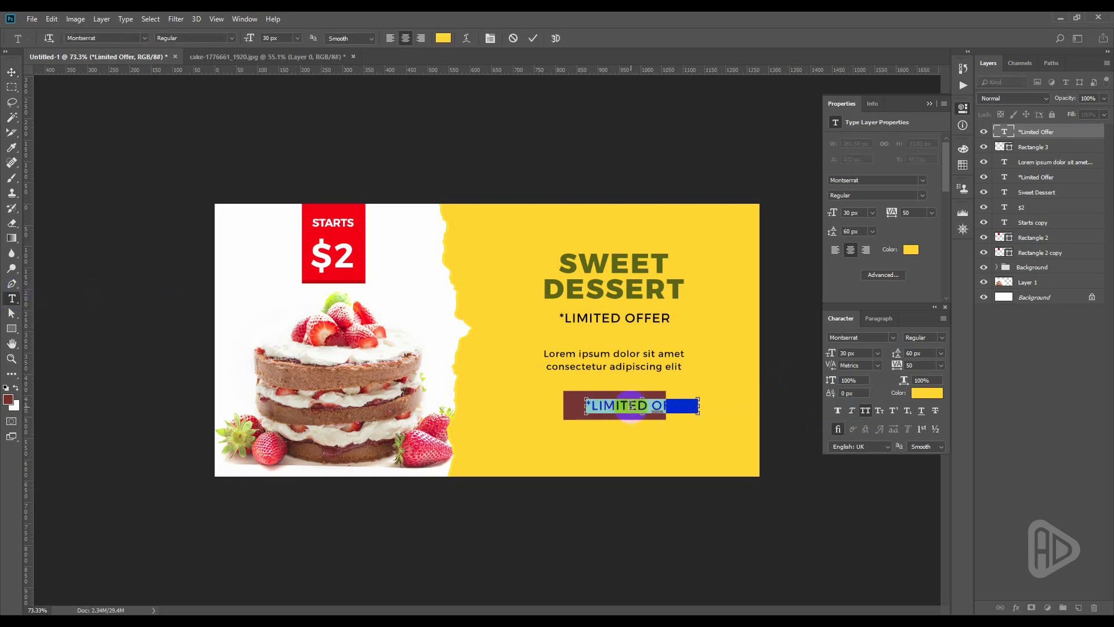
text(CH)
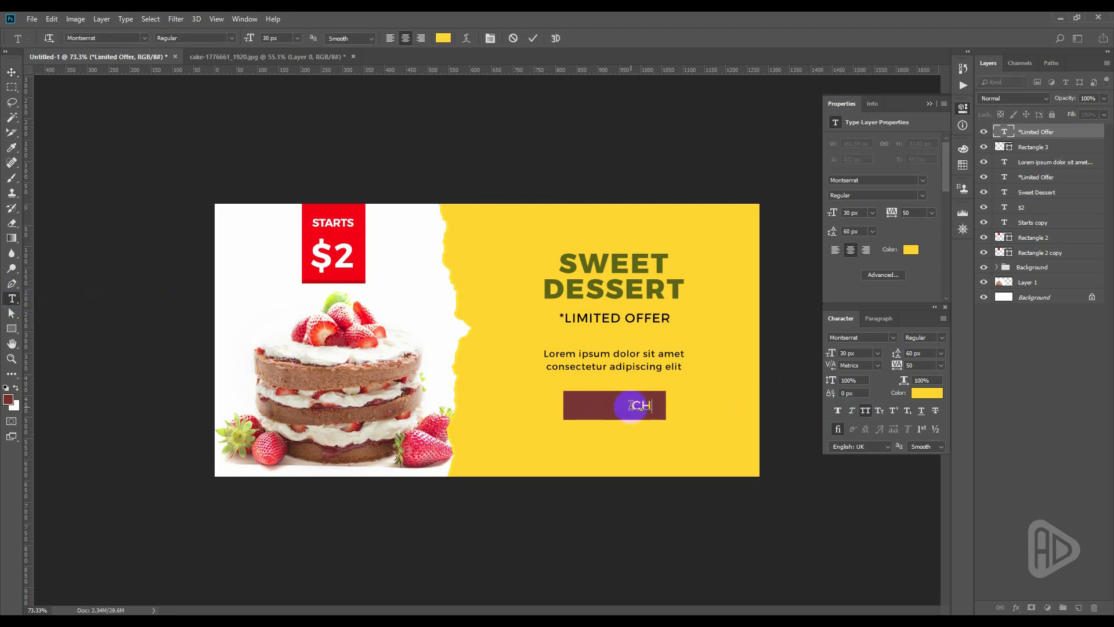
text(ECK NOW)
key(ctrl+Return)
key(v)
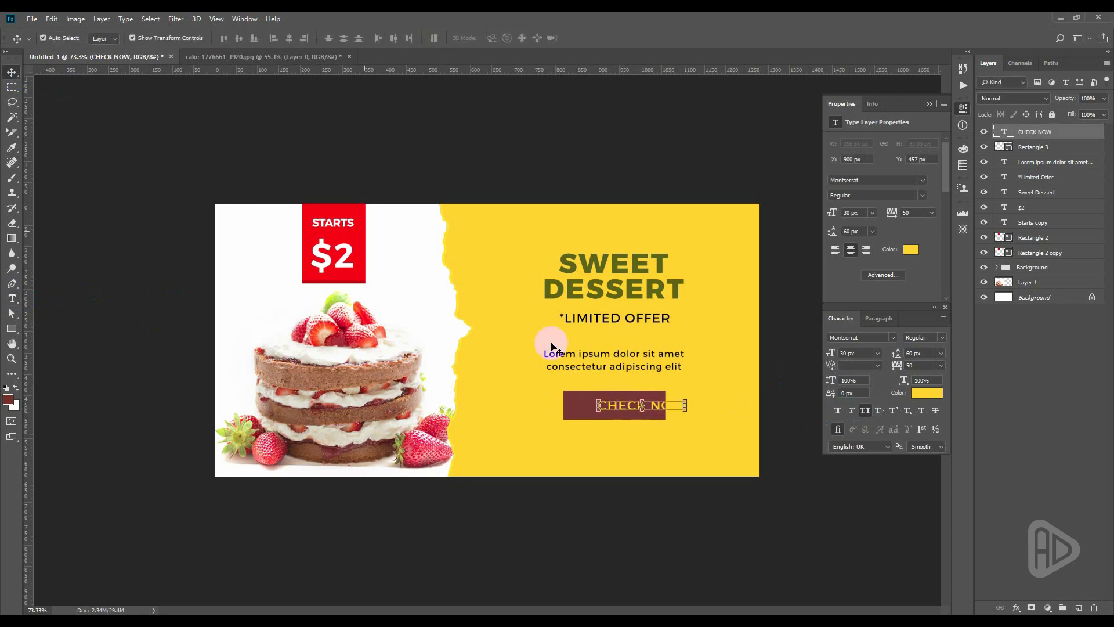
- Centre the CHECK NOW text inside the brown rectangle and set its font size to 24 px
drag(617, 404, 590, 404)
click(850, 352)
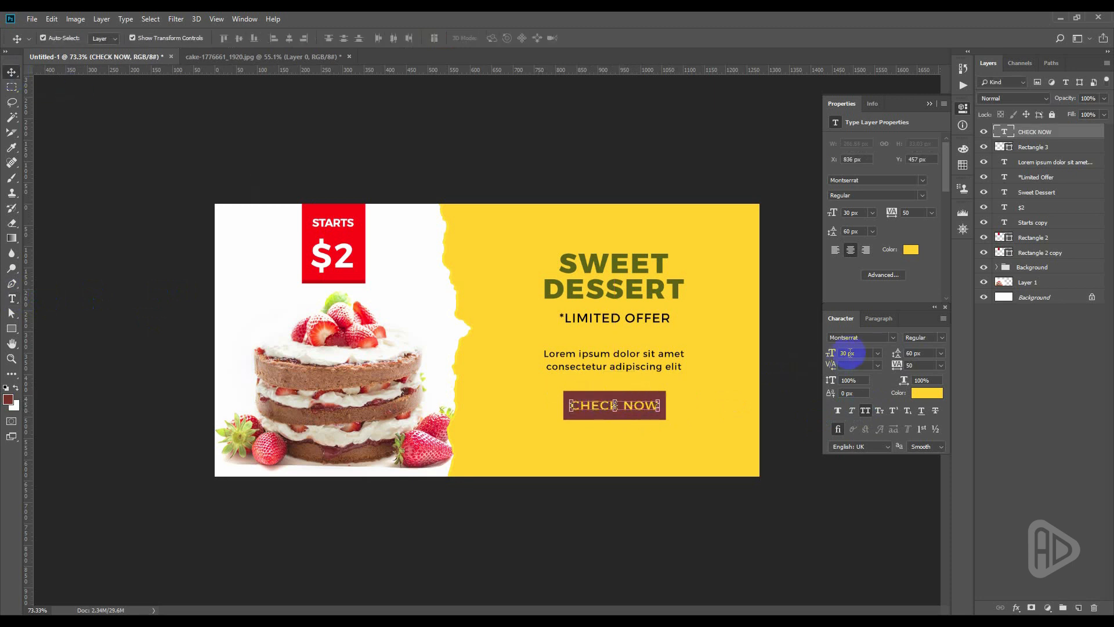
click(820, 354)
text(24)
key(Return)
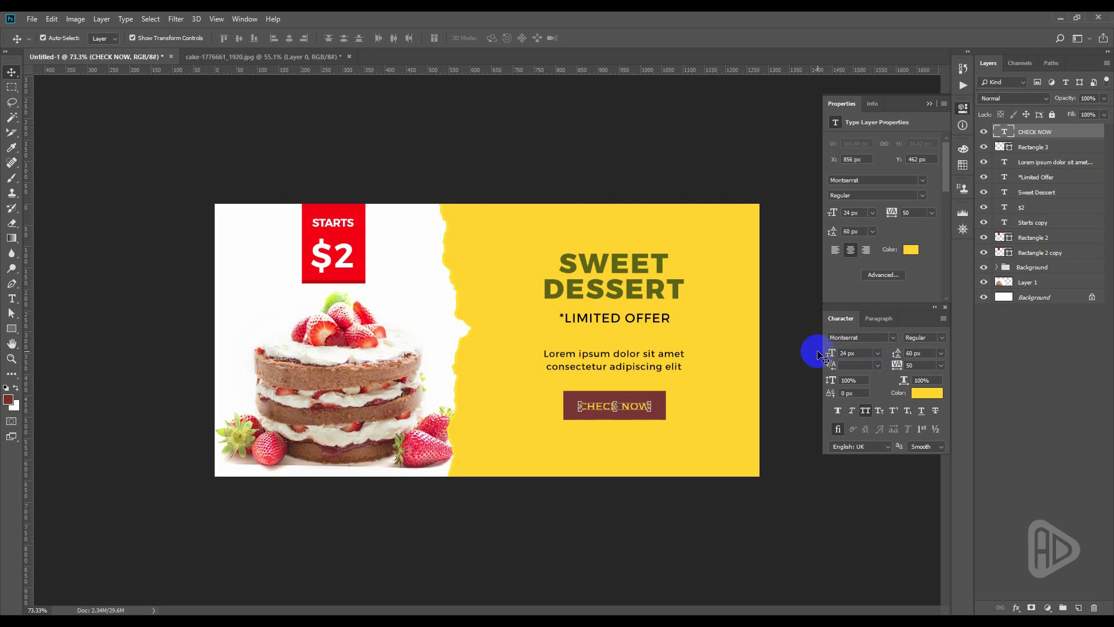
click(654, 522)
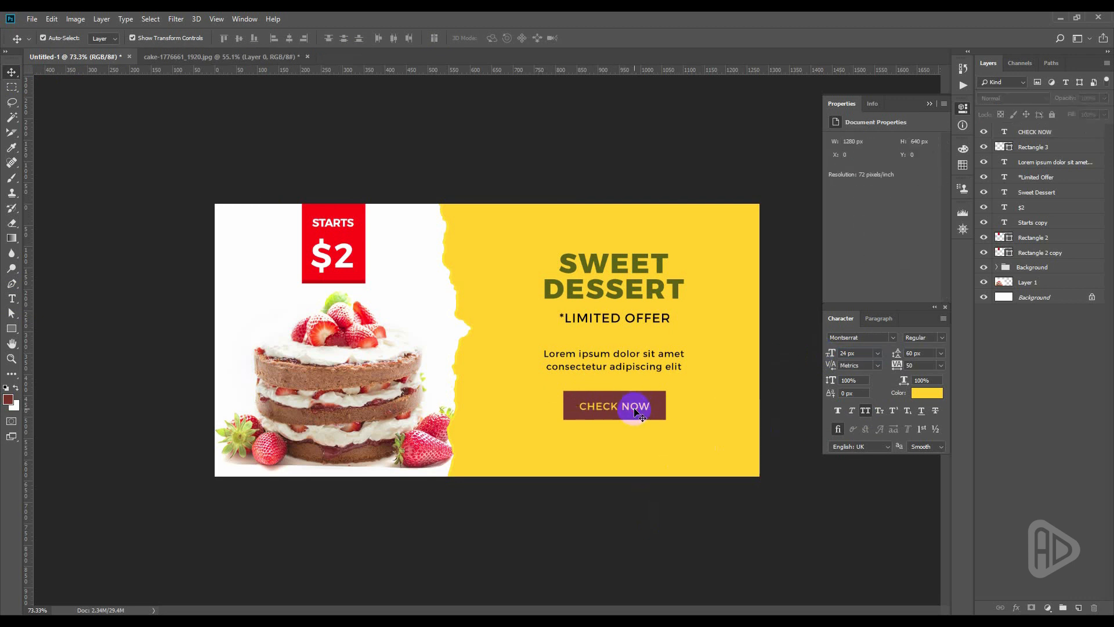
- Align the CHECK NOW text with the brown rectangle and set its font size to 26 px
click(635, 411)
shift+click(666, 406)
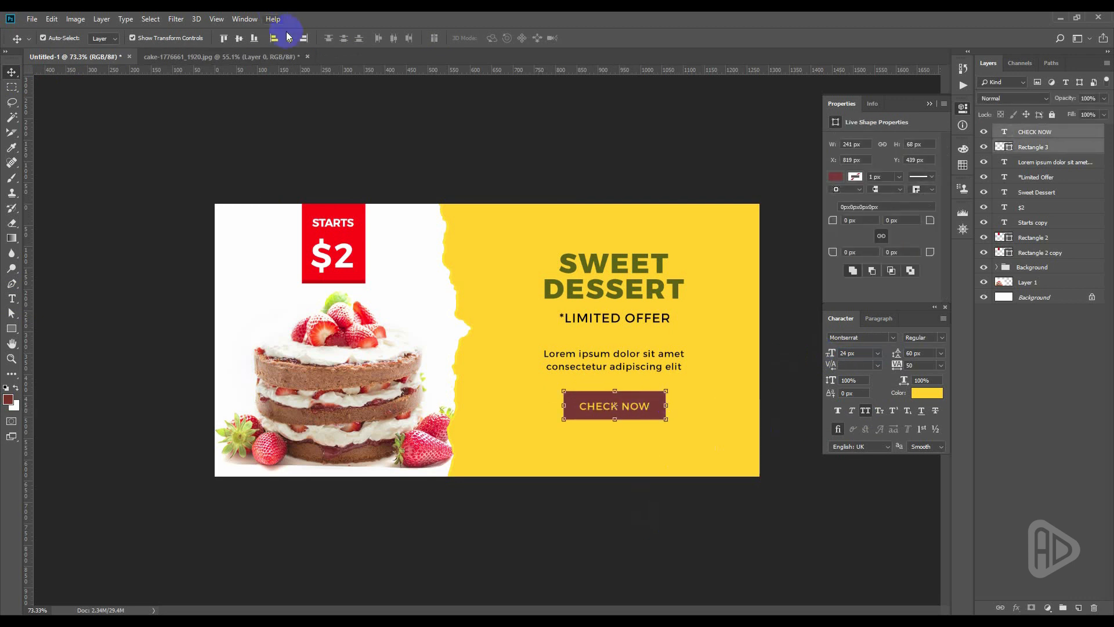
click(254, 39)
click(646, 526)
click(658, 400)
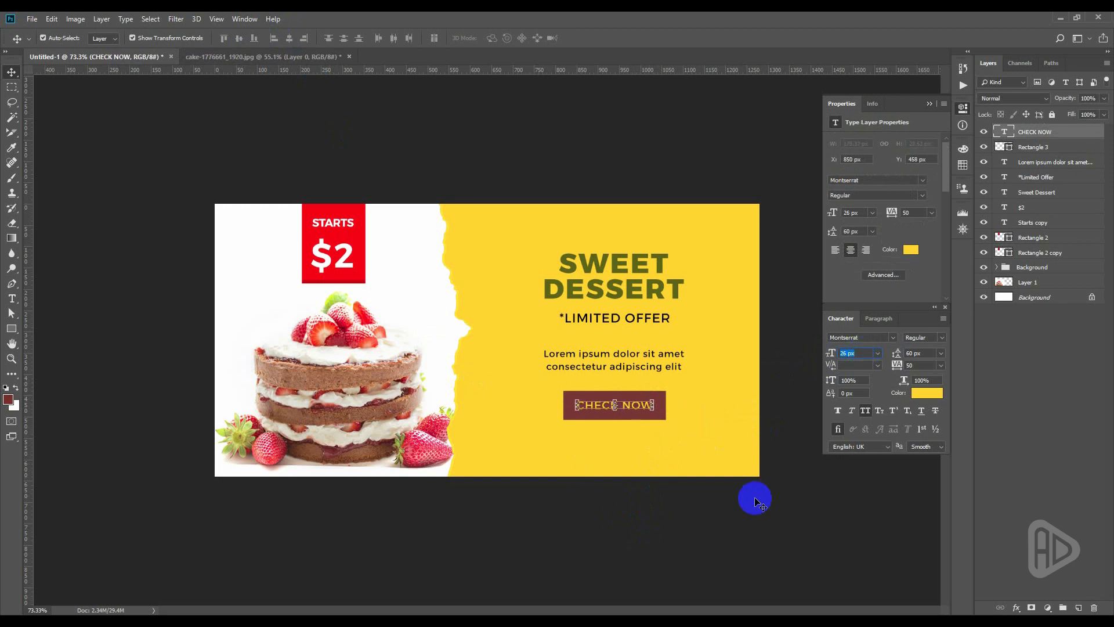
click(748, 506)
click(587, 355)
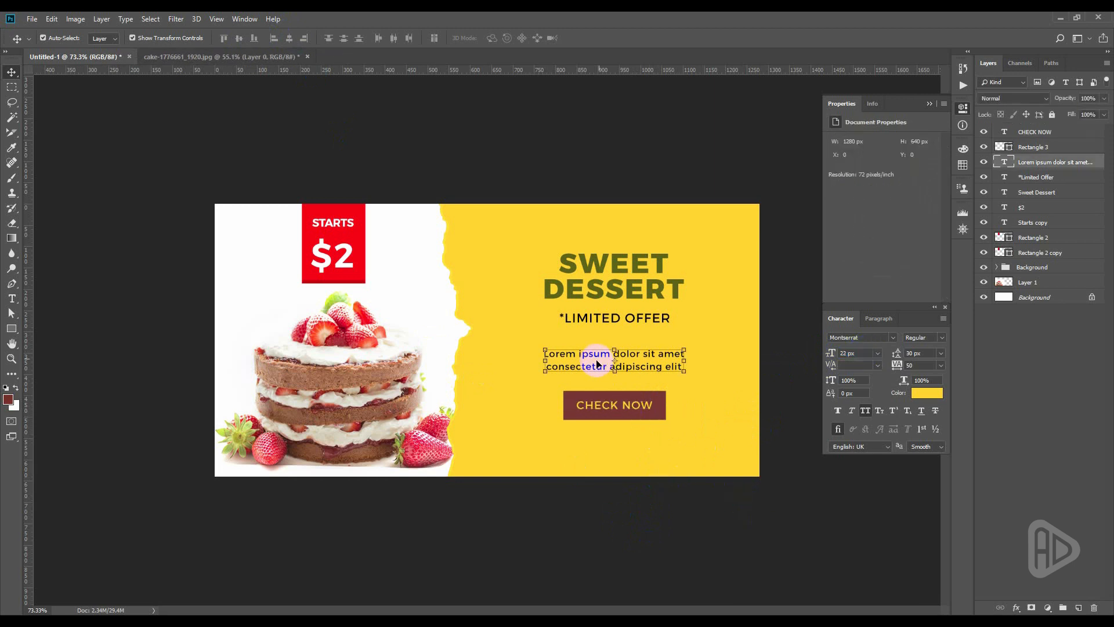
drag(587, 355, 590, 440)
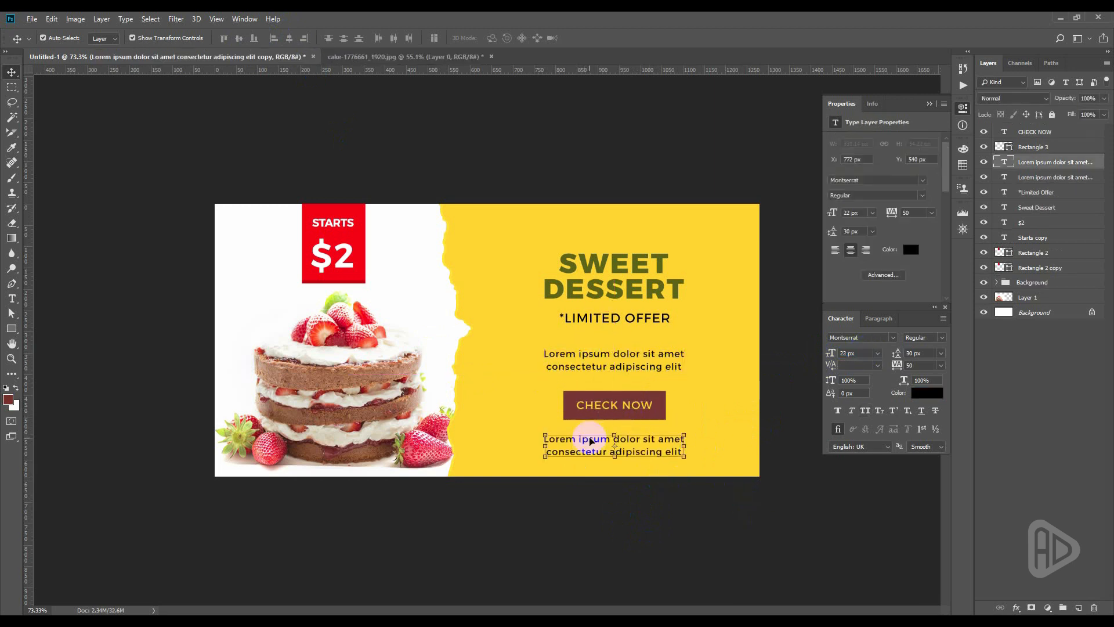
double_click(590, 440)
text(www.website.c)
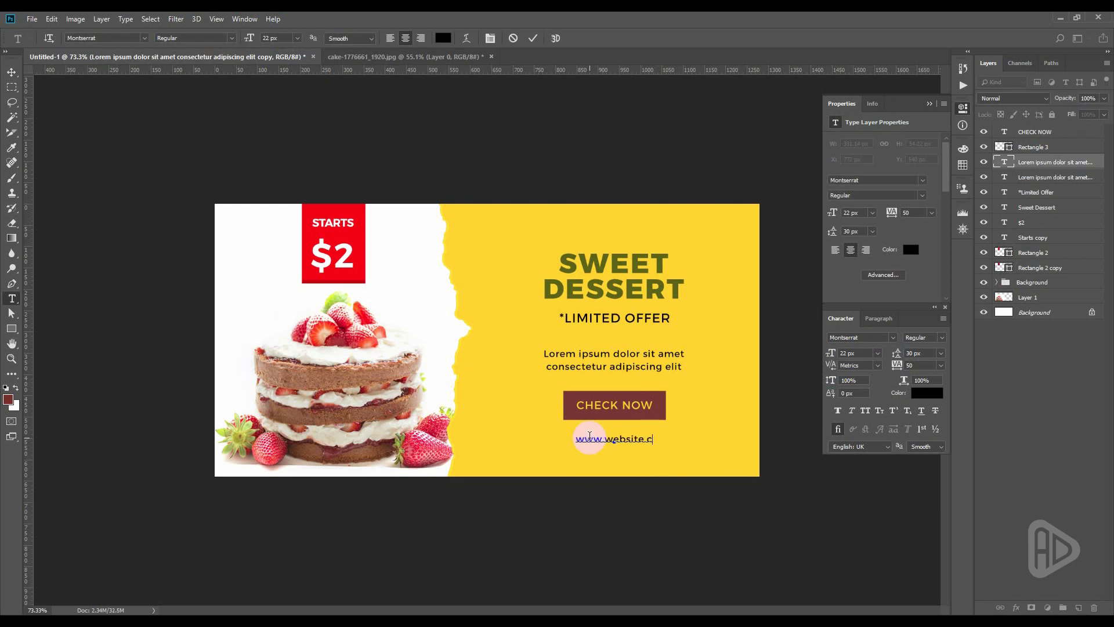
text(om)
key(ctrl+Return)
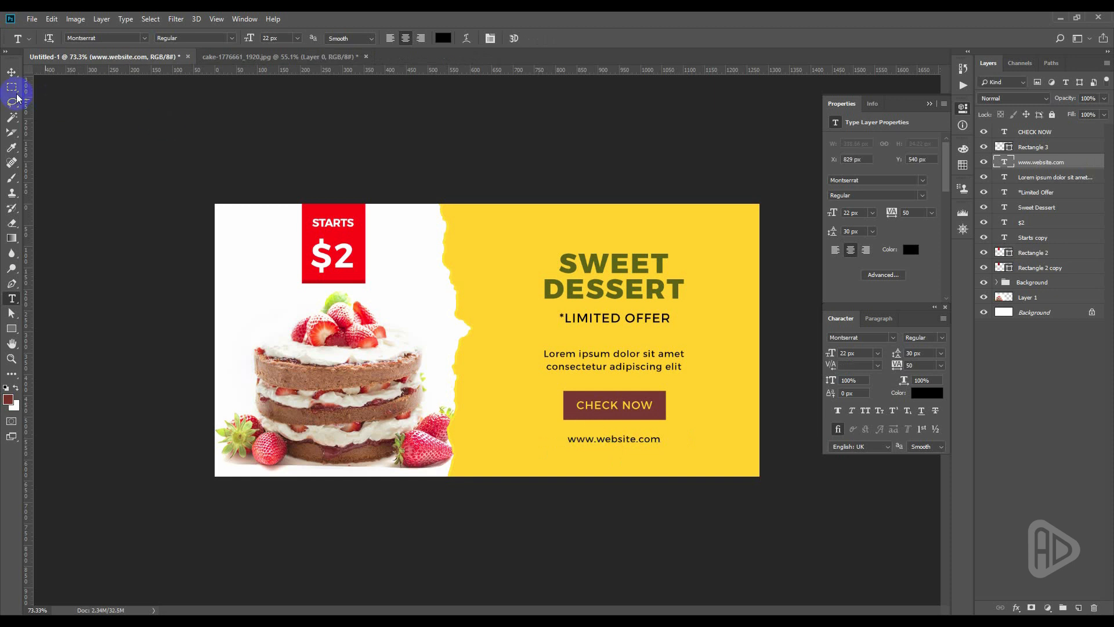
click(12, 72)
drag(621, 439, 620, 436)
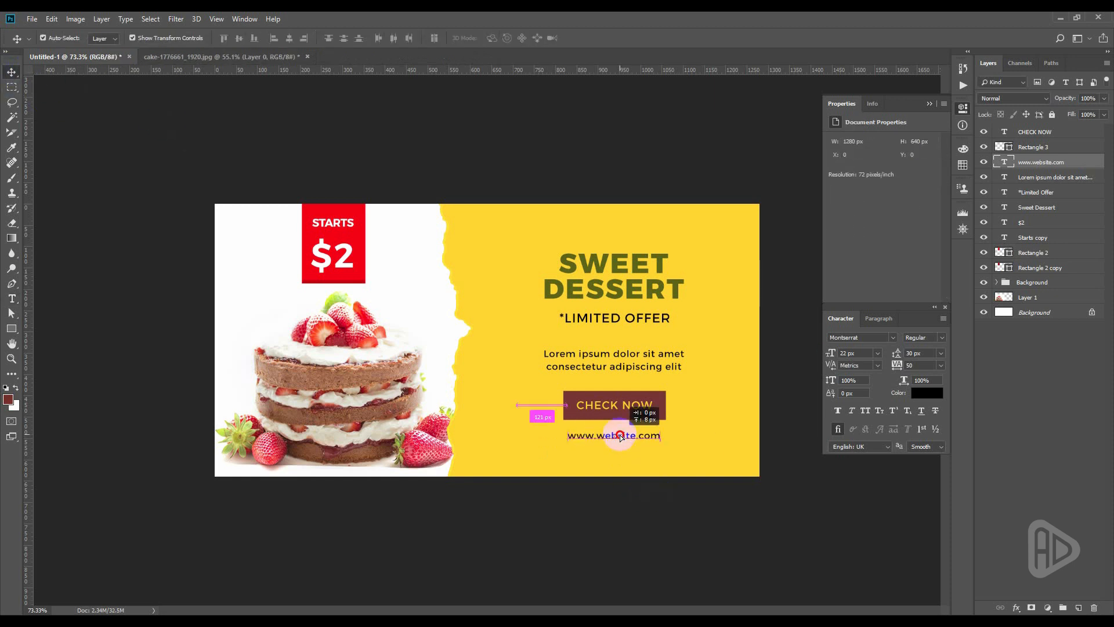
click(580, 199)
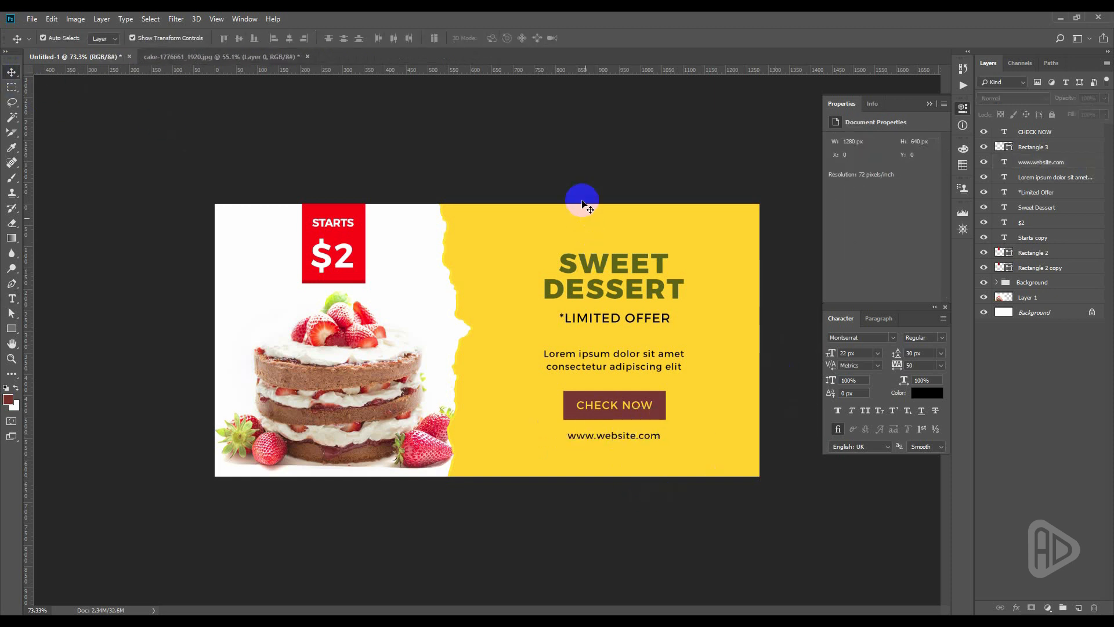
drag(572, 177, 697, 405)
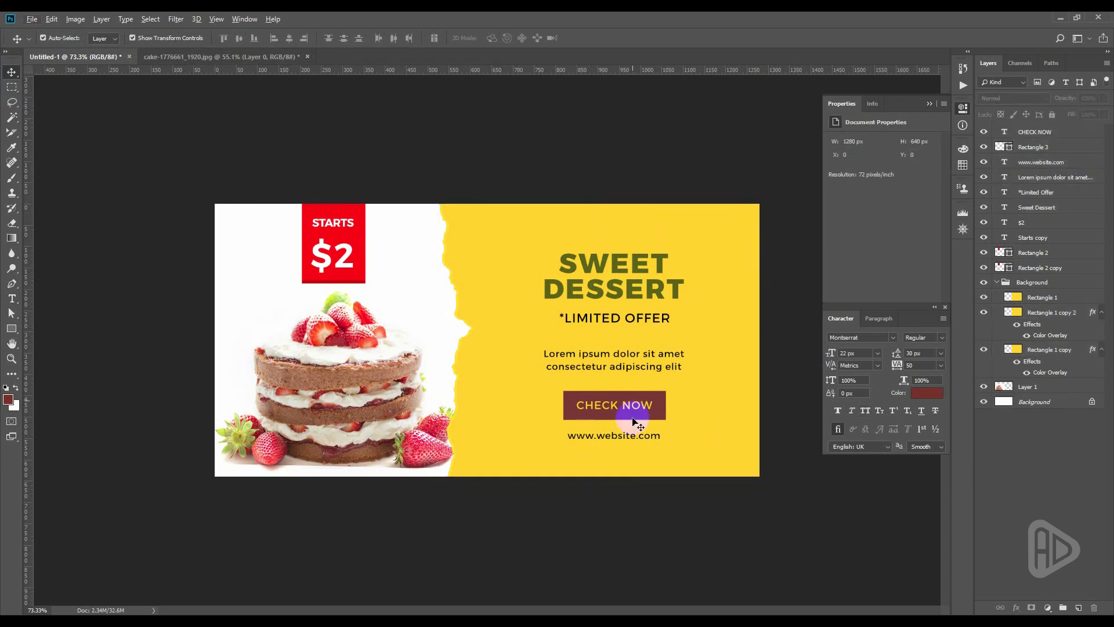
click(633, 437)
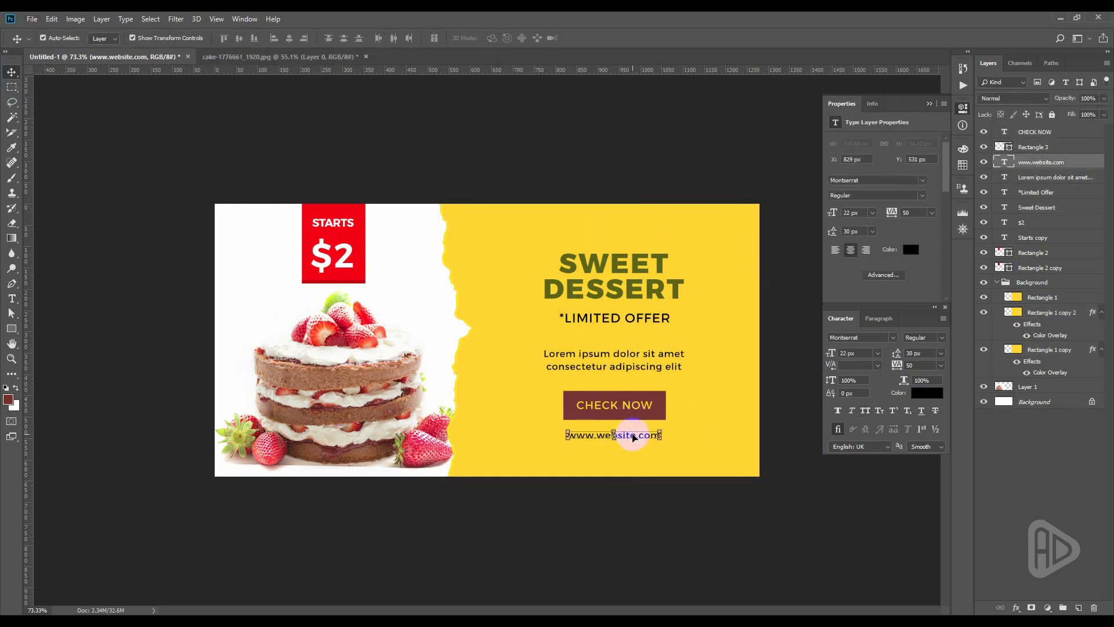
key(ctrl+minus)
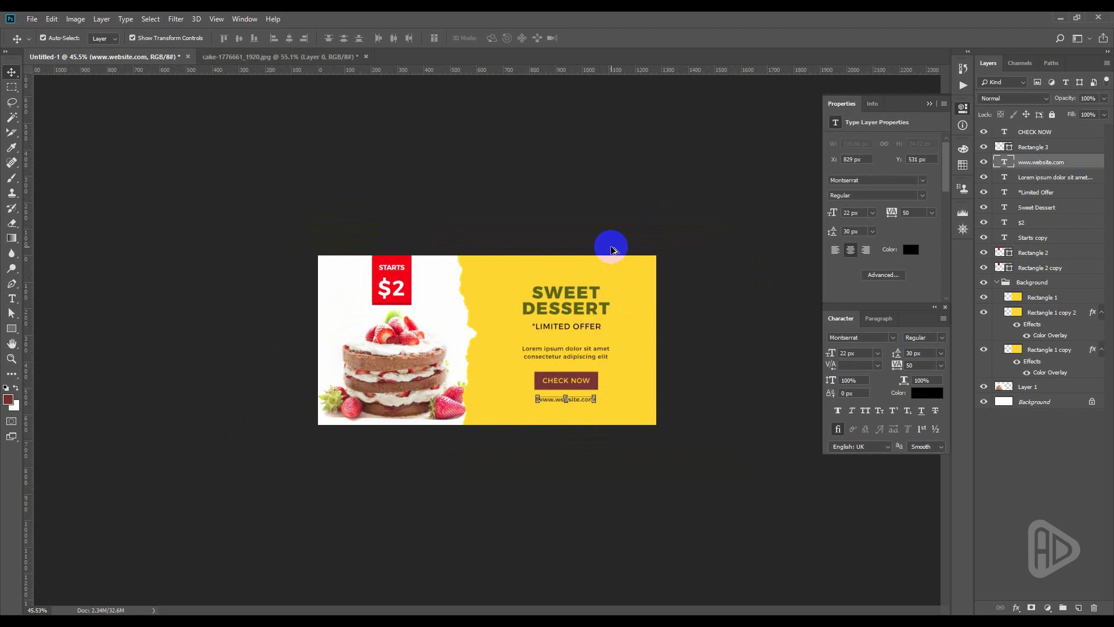
click(597, 241)
key(ctrl+plus)
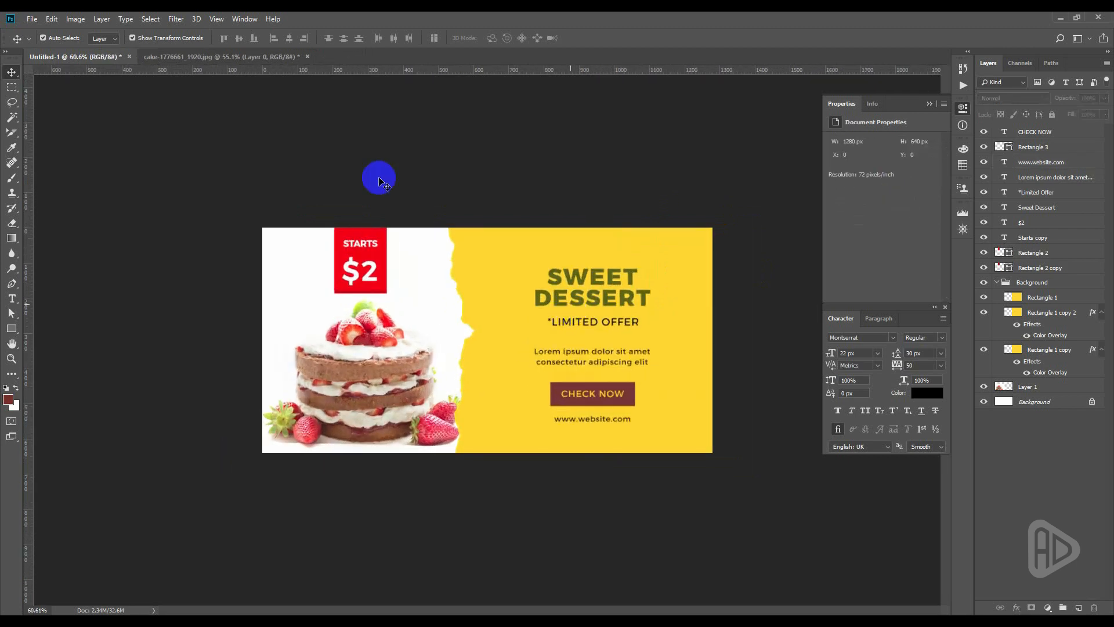
- Start saving the banner under a new name and create a Design folder inside the Desktop's responsive banner folder
click(31, 20)
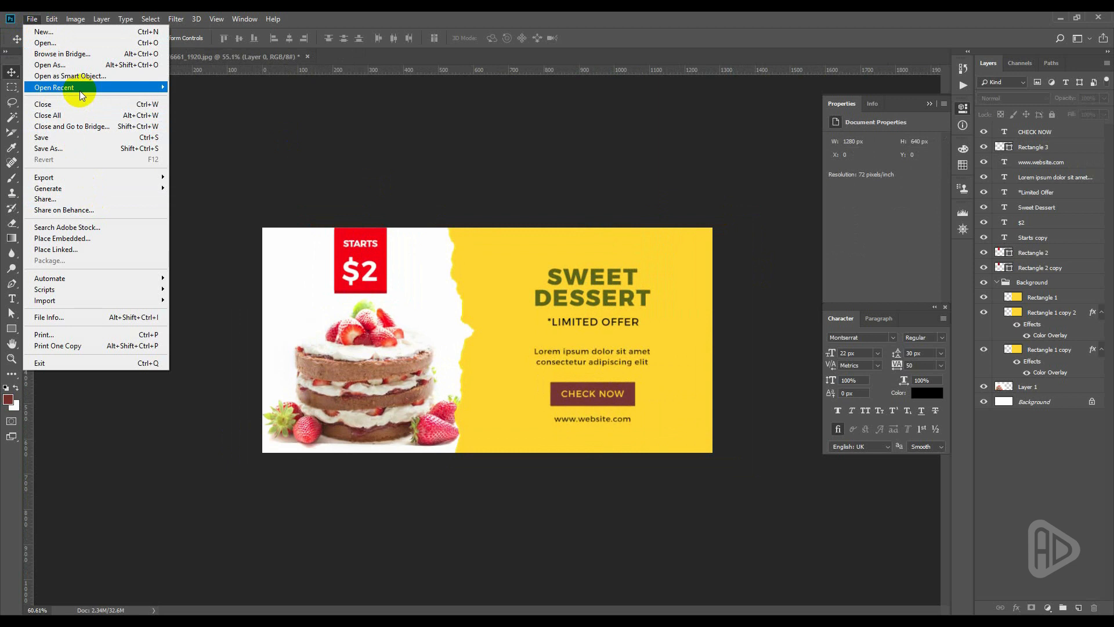
click(64, 148)
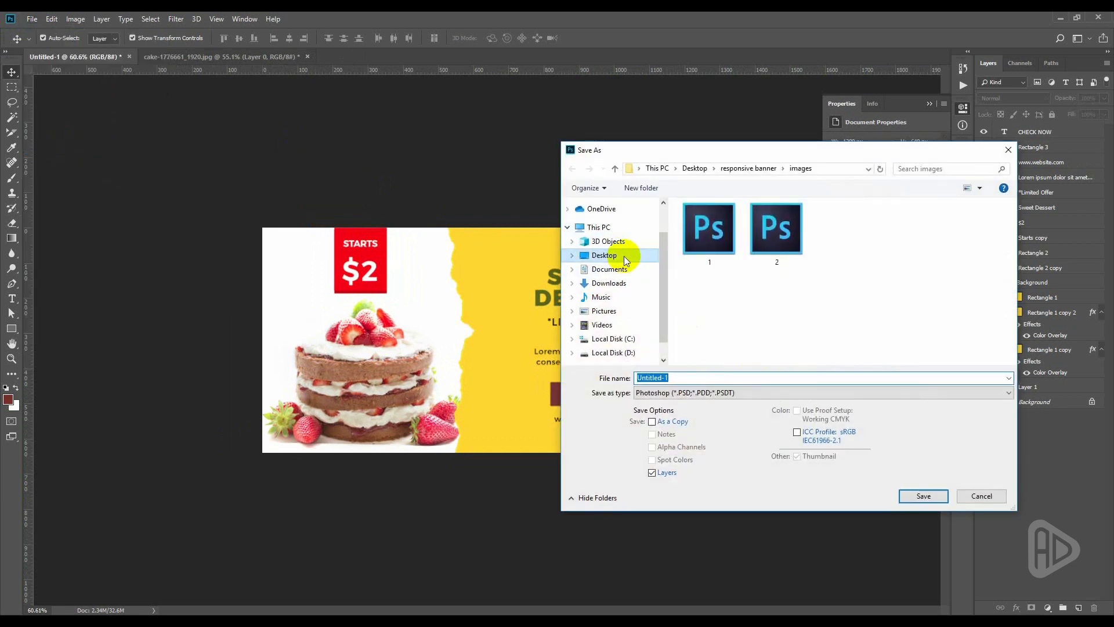
click(625, 256)
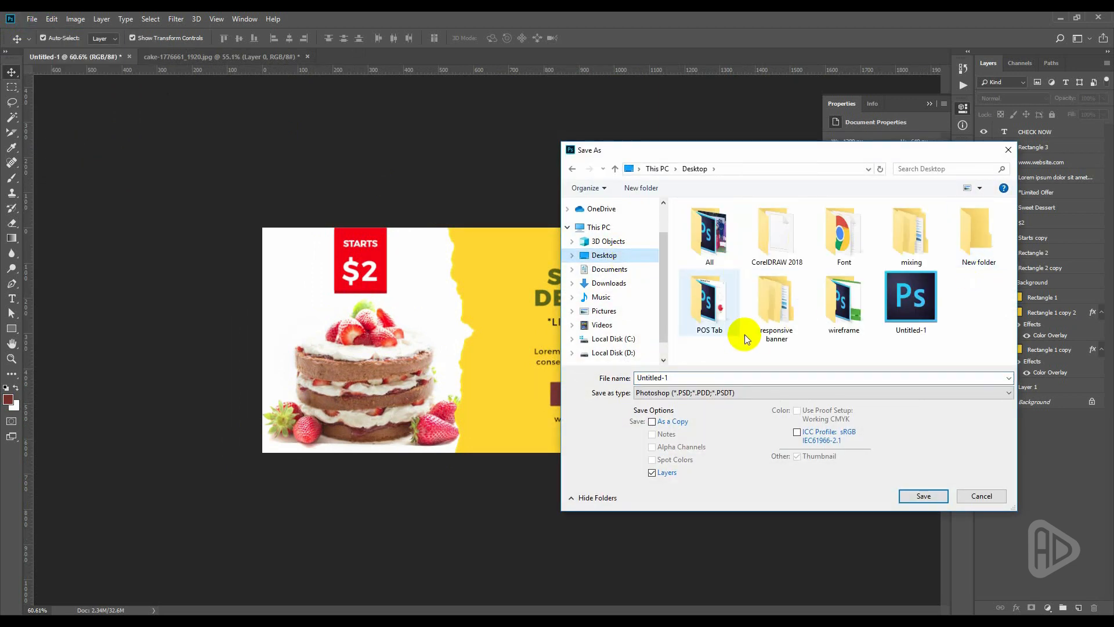
double_click(785, 311)
right_click(765, 288)
mouse_move(780, 412)
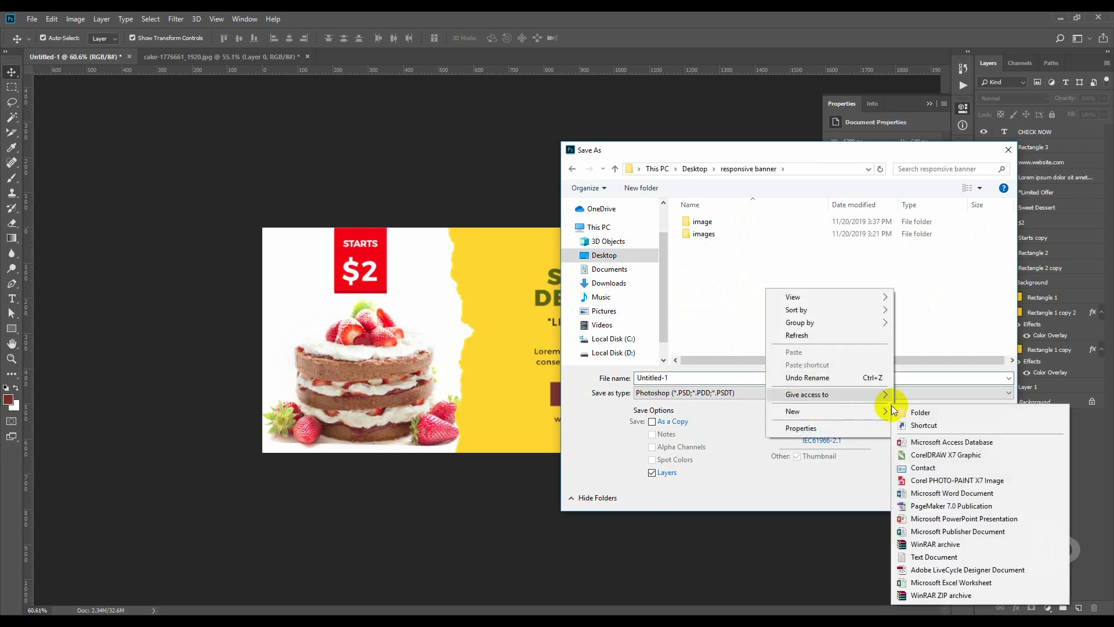
click(917, 396)
text(Design)
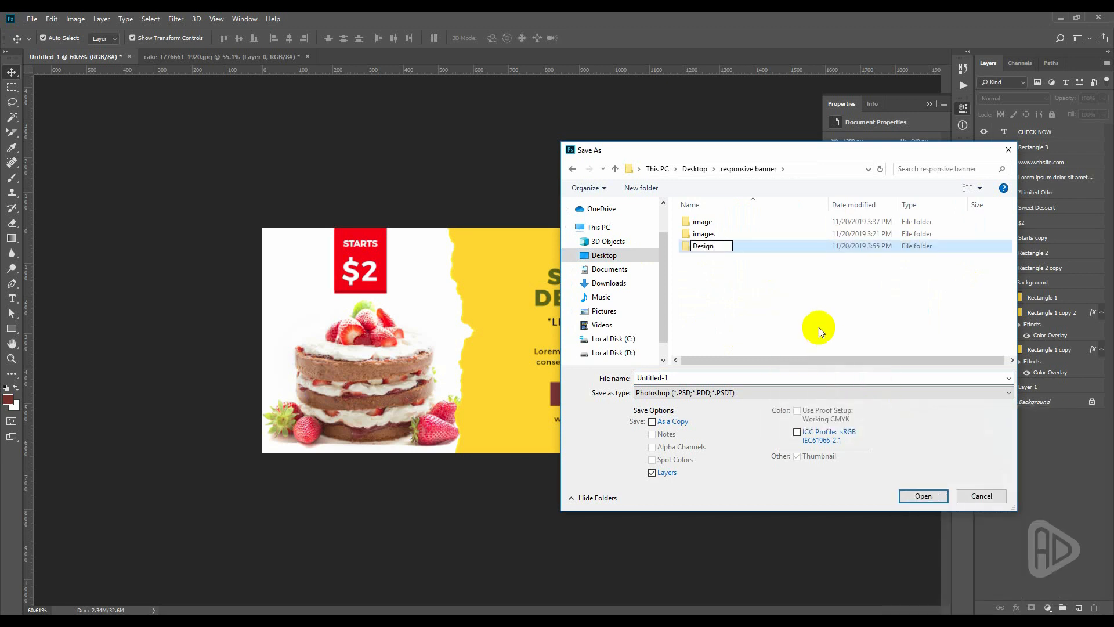
key(Return)
- Save the banner in the Design folder as a layered Photoshop file named Website Banner
key(Return)
text(We)
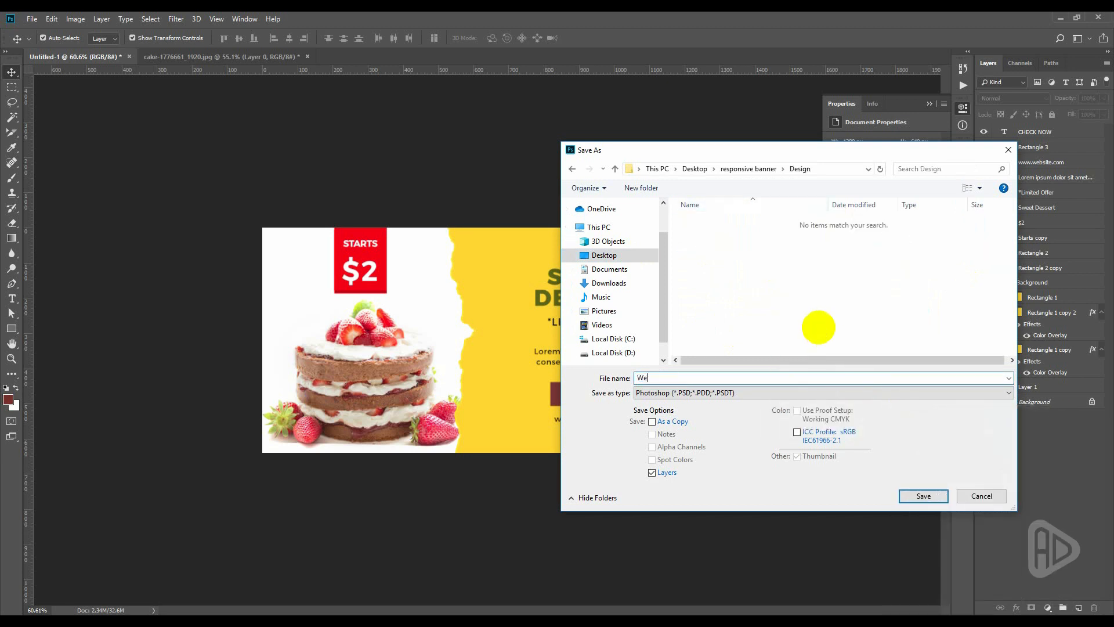
text(bsite Banner)
click(928, 502)
click(677, 185)
- Save a JPEG copy of Website Banner in the Design folder at Maximum quality 12, Baseline ("Standard")
key(ctrl+shift+s)
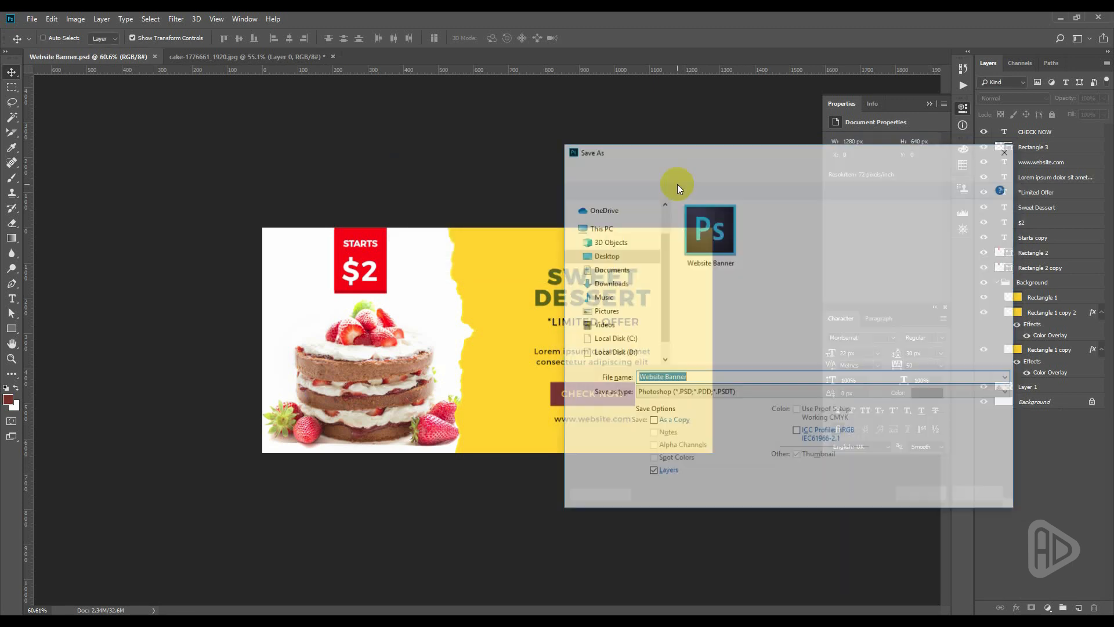
click(736, 393)
click(674, 483)
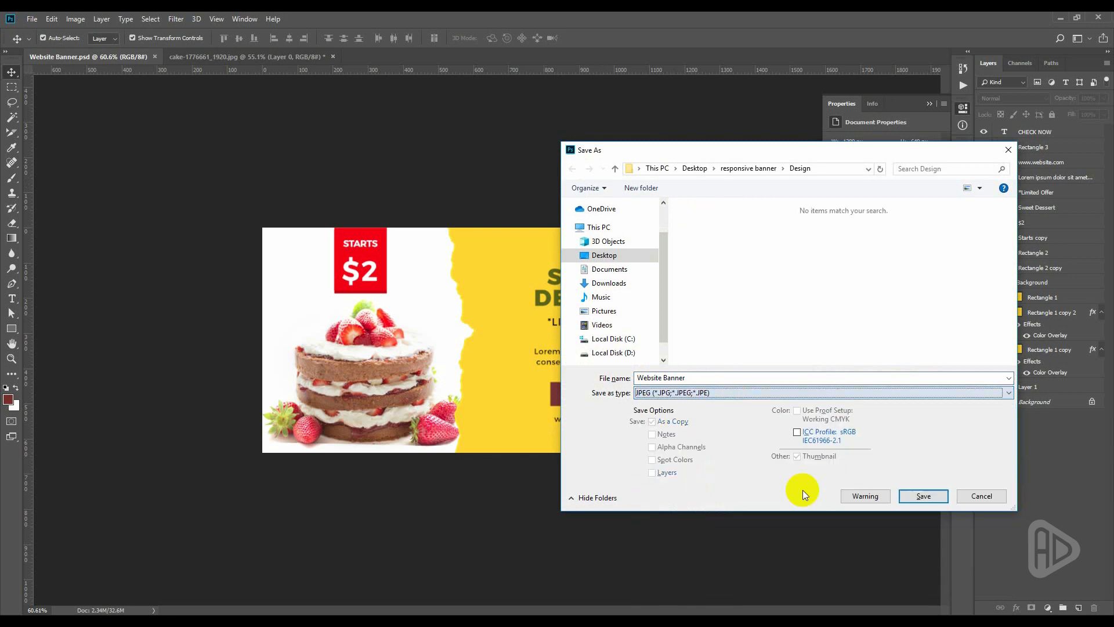
click(920, 496)
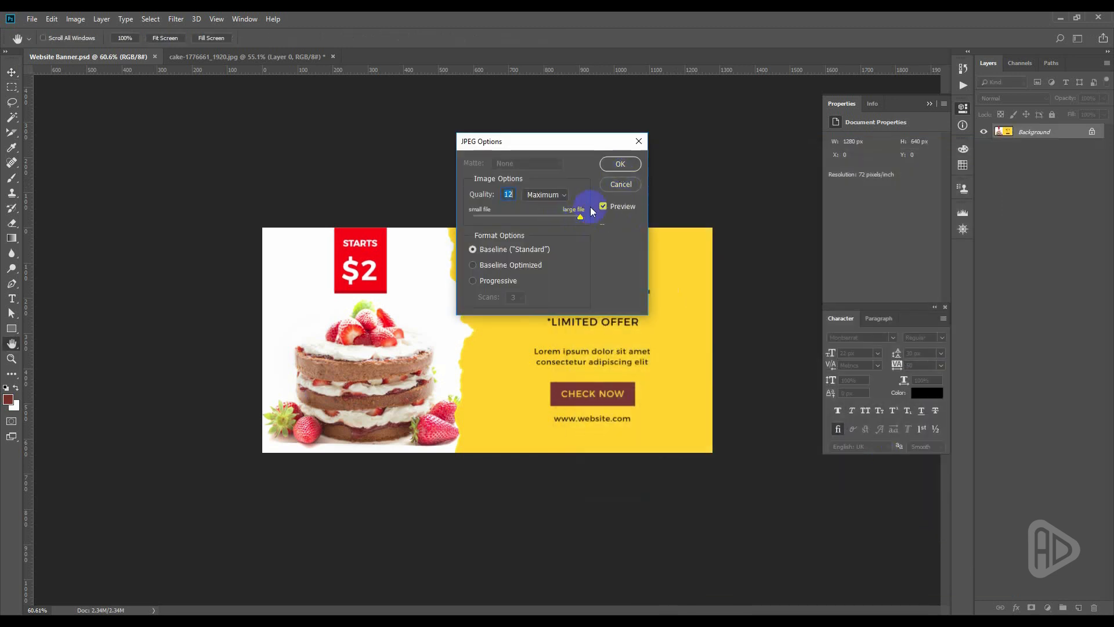
click(619, 165)
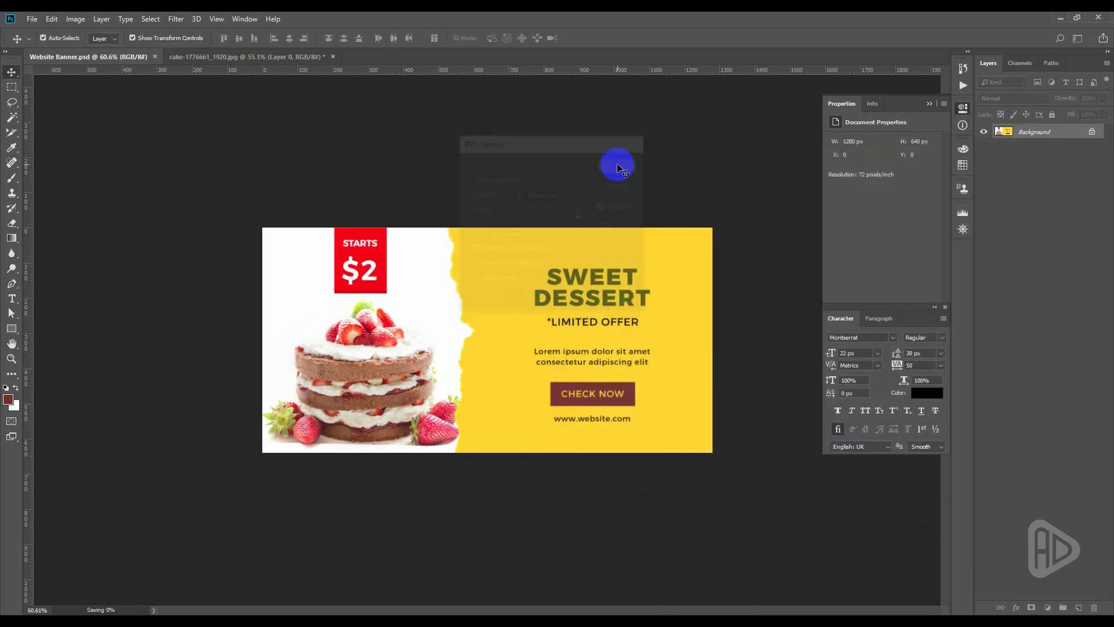
- Create a new 480 × 480 px document named Mobile Banner
click(31, 19)
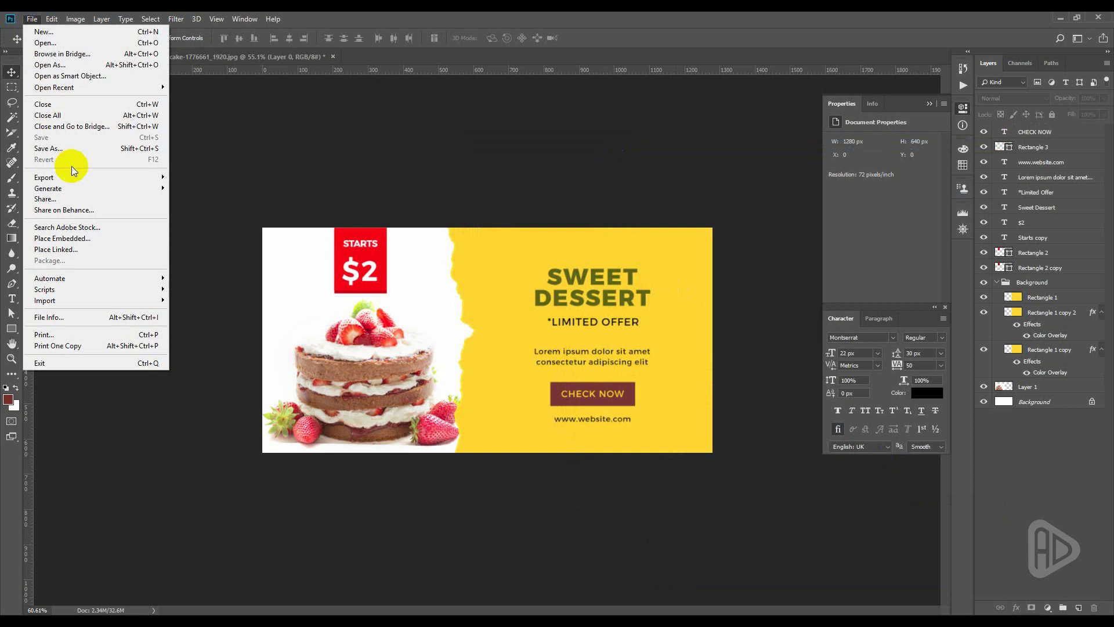
click(53, 33)
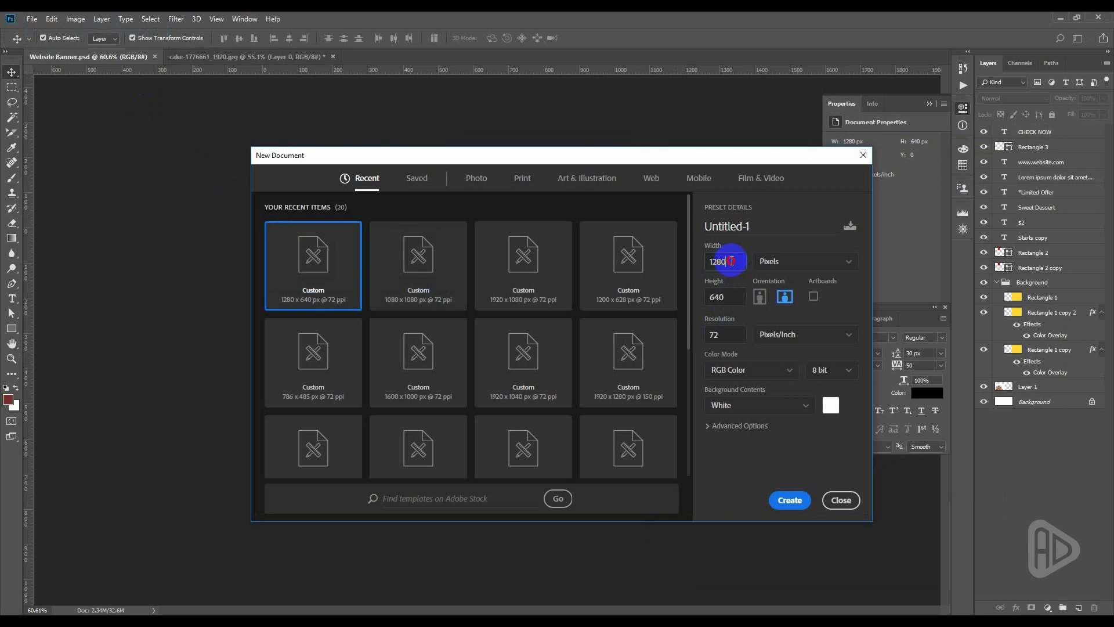
double_click(731, 261)
text(480)
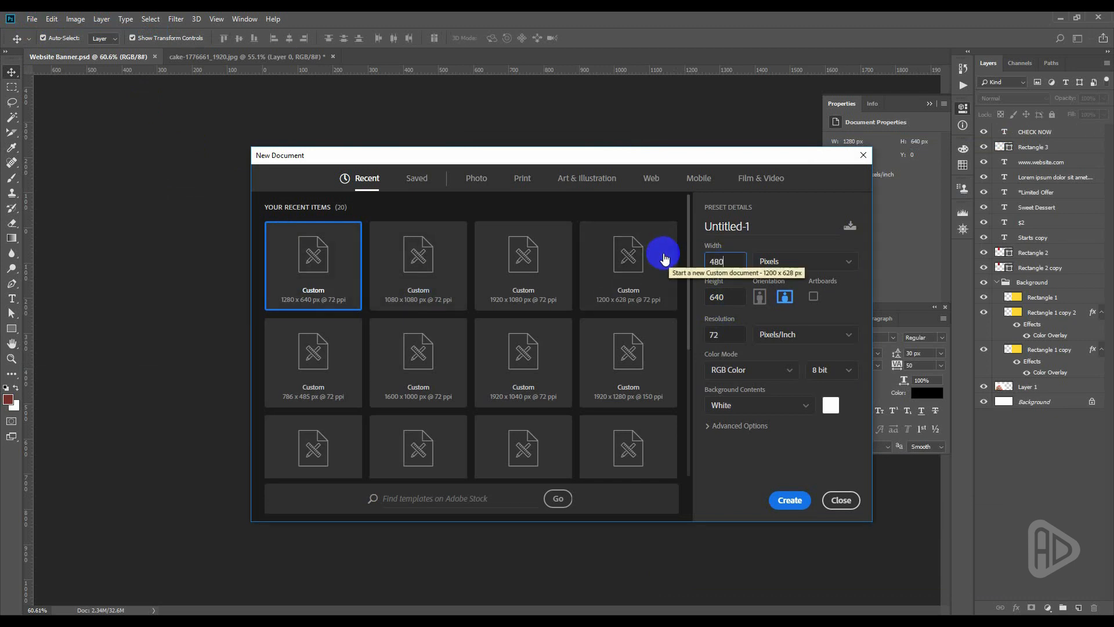
key(Tab)
text(4)
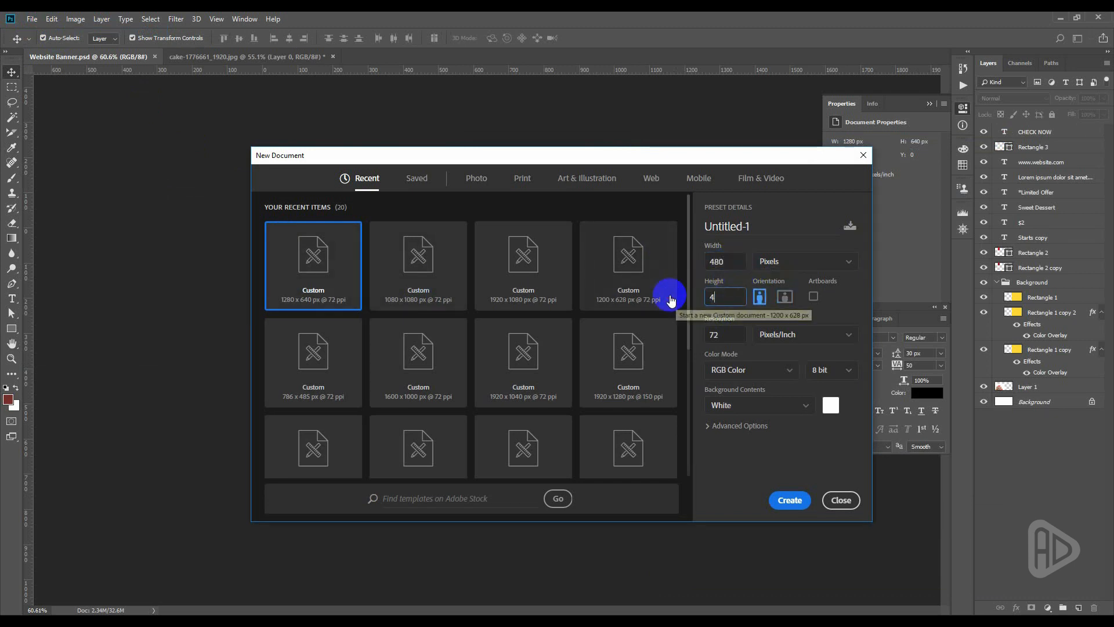
text(80)
key(Tab)
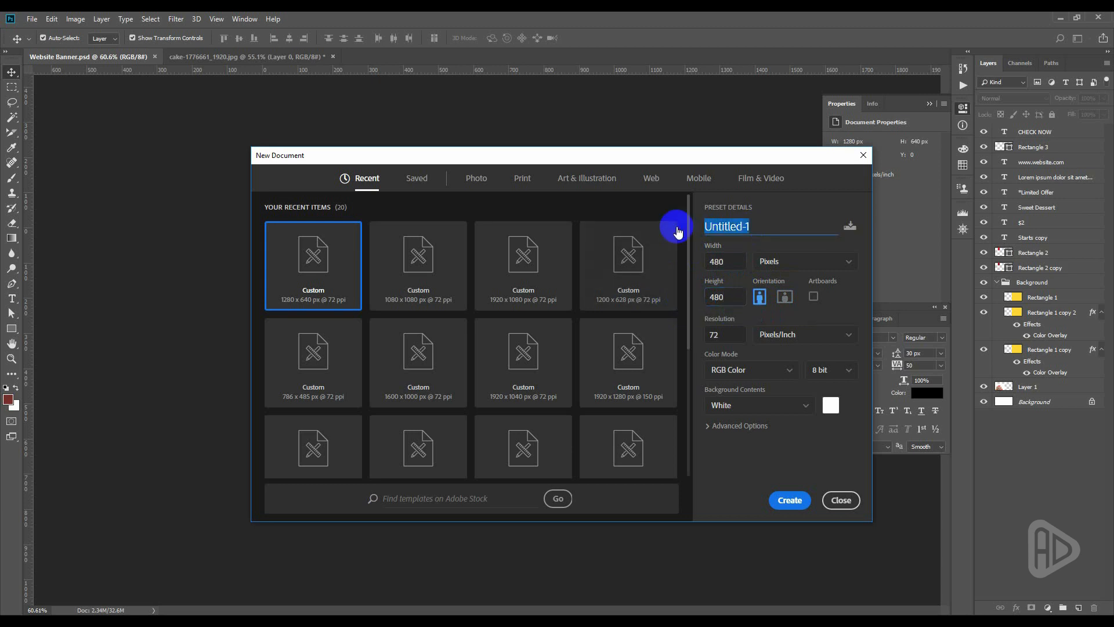
text(M)
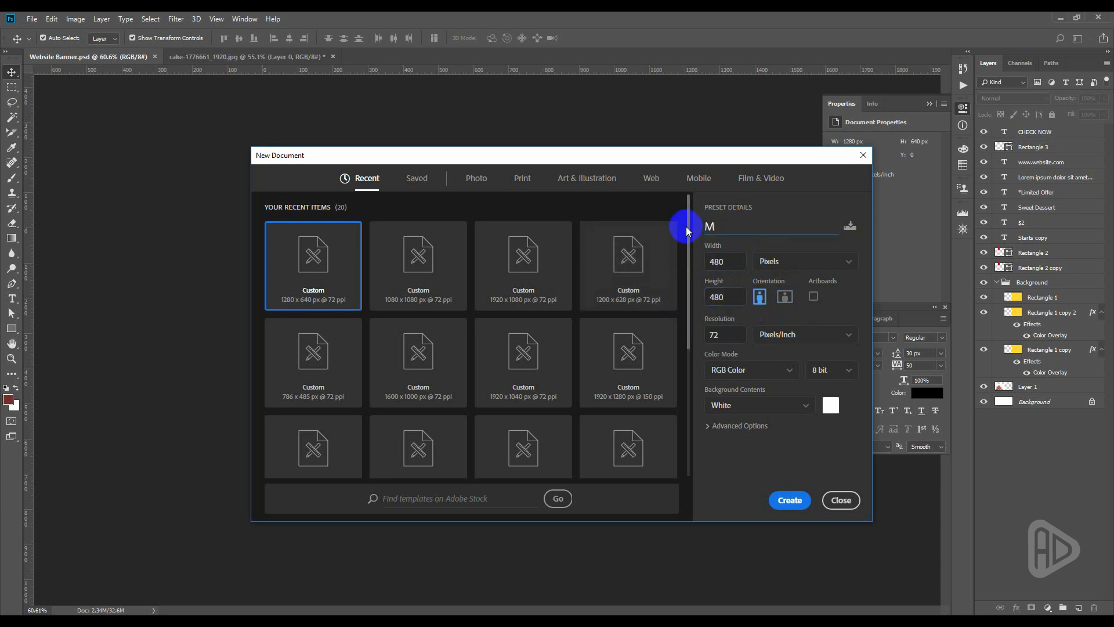
text(obile Banner)
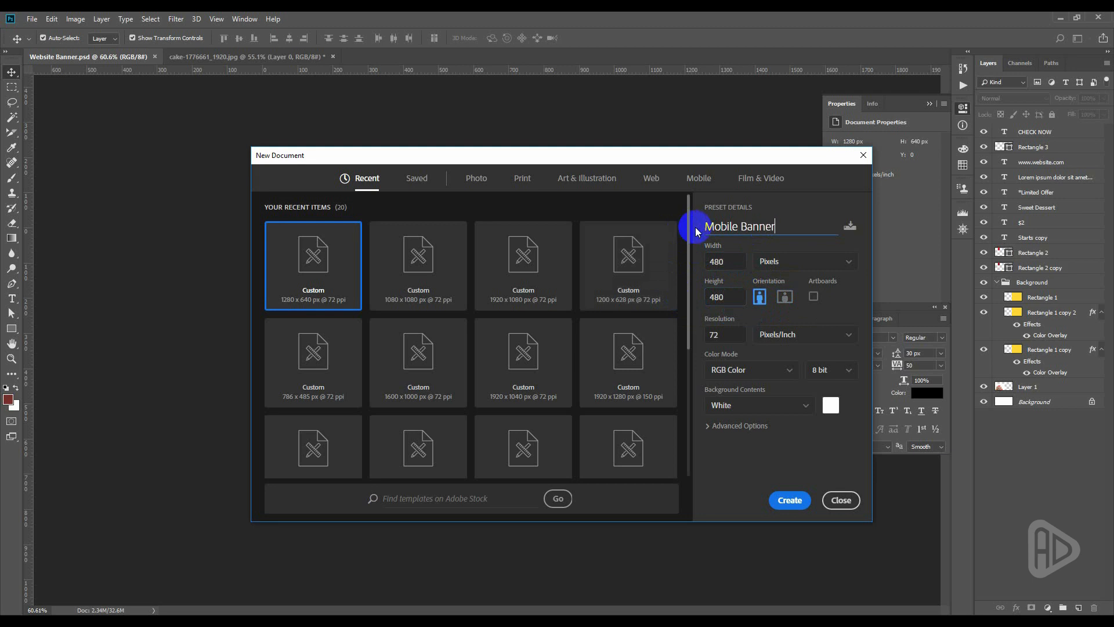
click(798, 503)
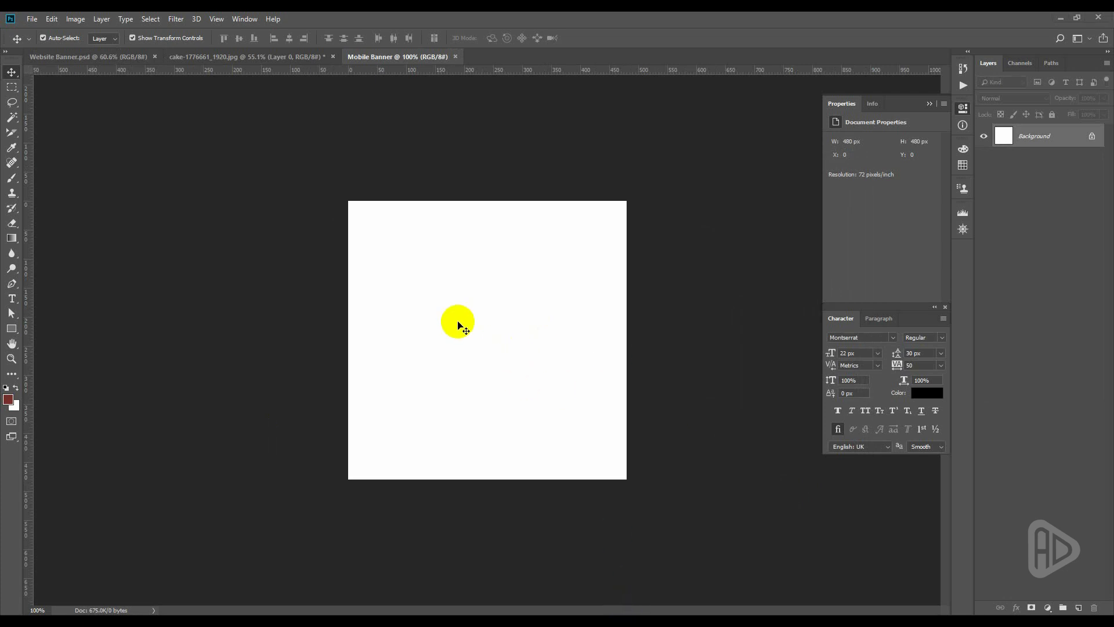
- Close the cake-1776661_1920.jpg document
click(296, 54)
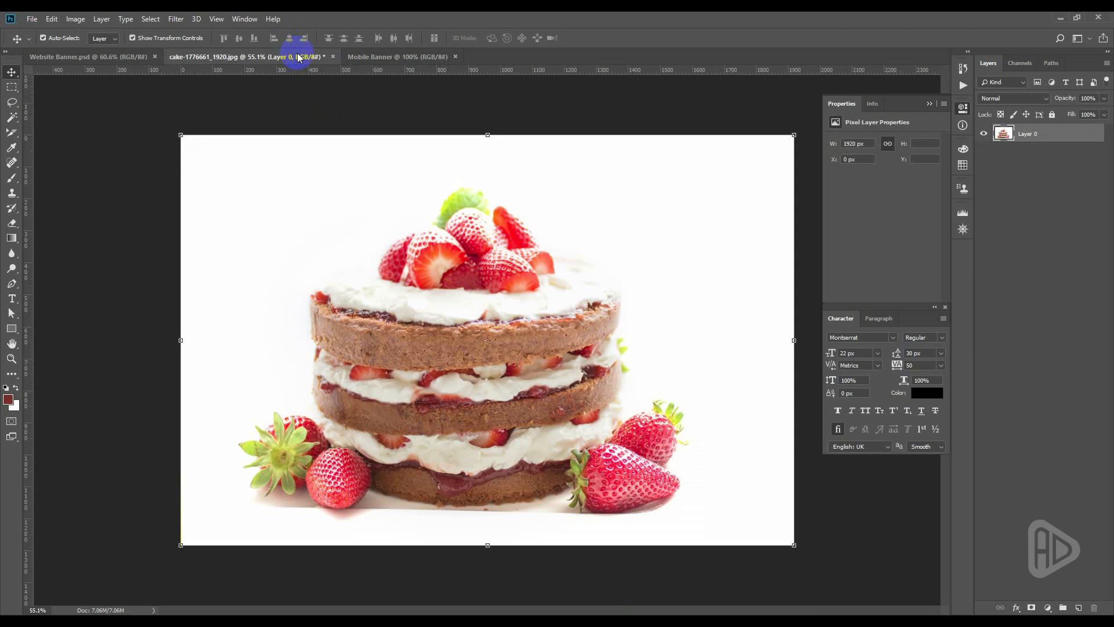
click(332, 57)
click(555, 239)
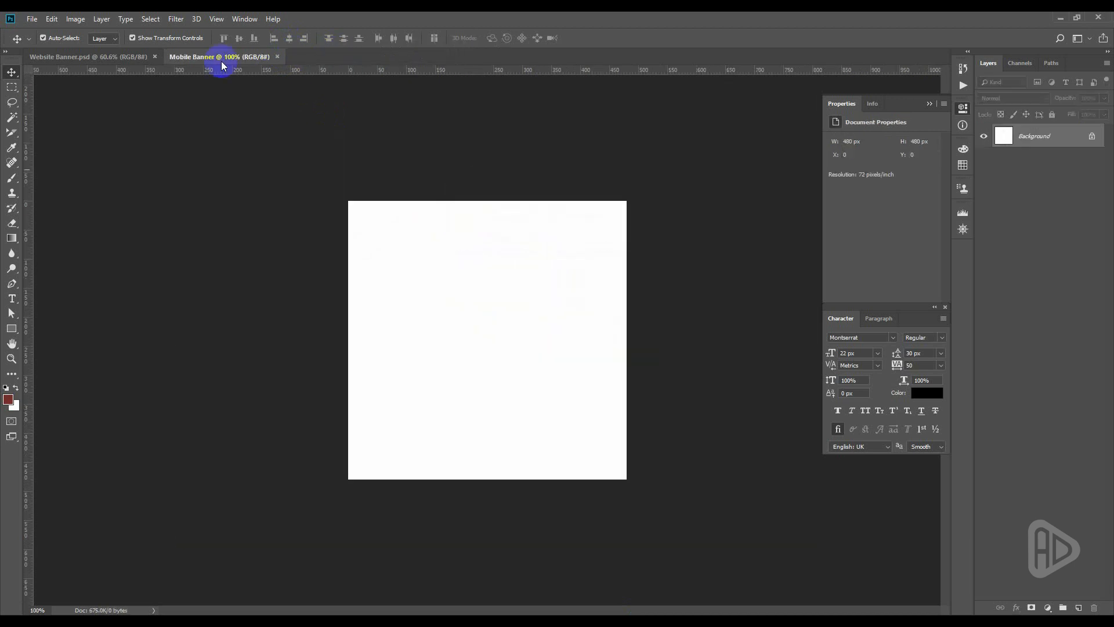
- Copy the Background group with the yellow torn-paper shapes from Website Banner into Mobile Banner
click(97, 55)
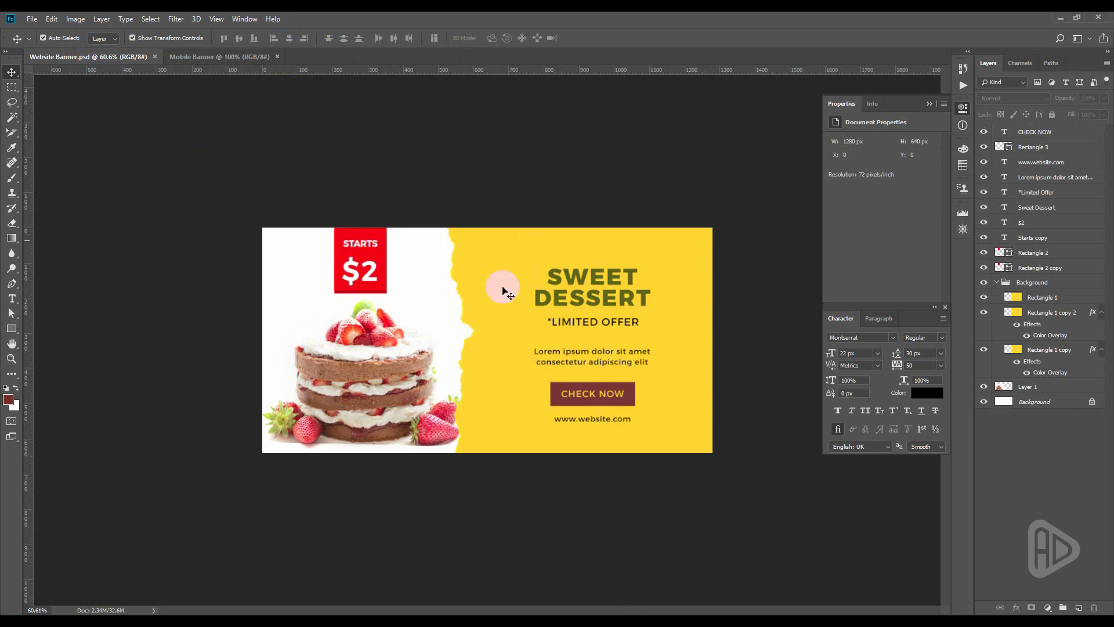
click(376, 352)
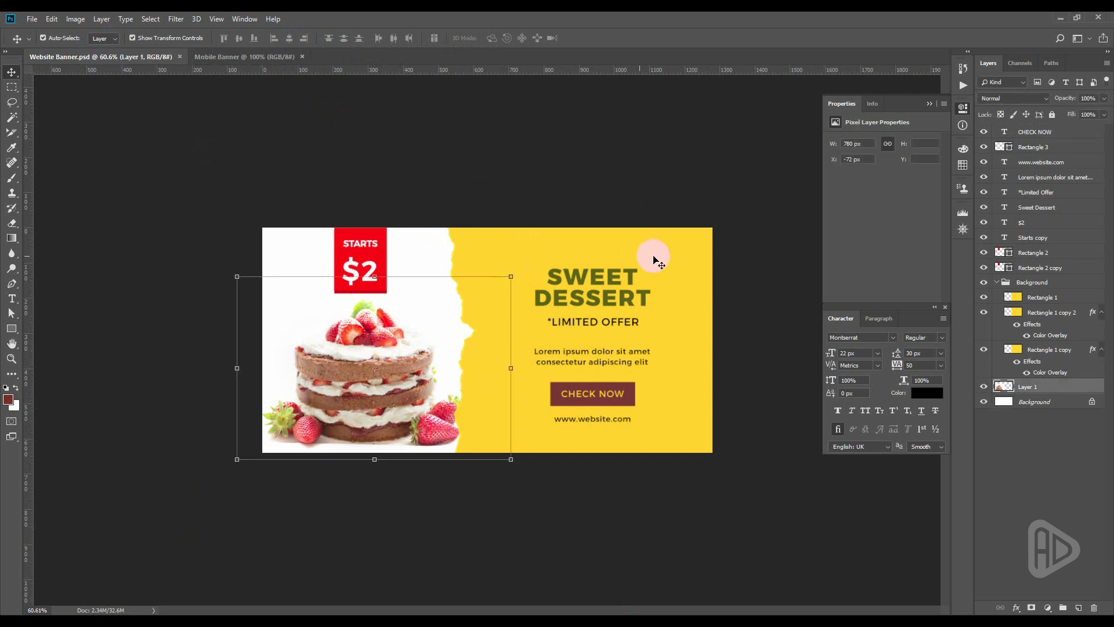
click(686, 258)
key(Return)
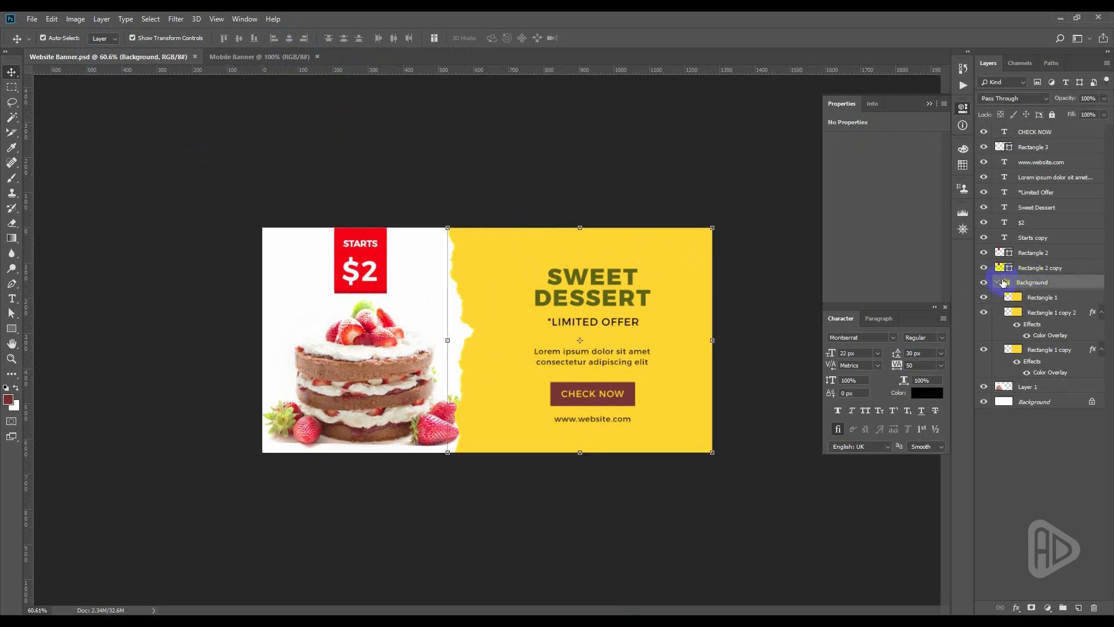
click(998, 283)
drag(1029, 282, 454, 301)
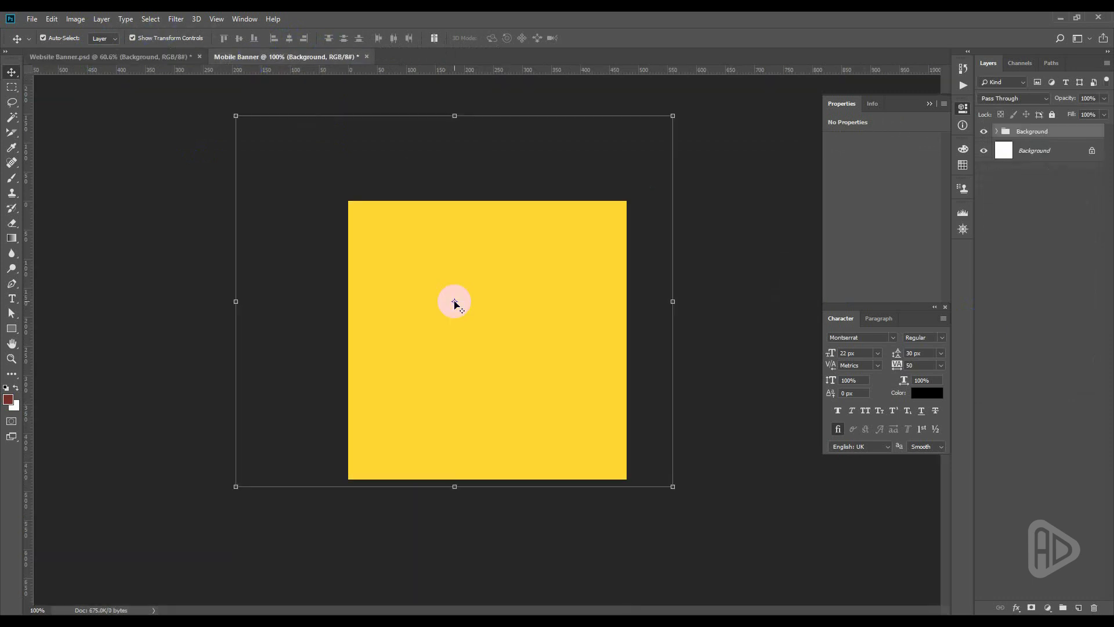
- Scale down and rotate the yellow torn-paper shapes so the torn edge faces up across the canvas's lower part
drag(235, 117, 386, 231)
key(Return)
drag(681, 226, 552, 427)
key(Return)
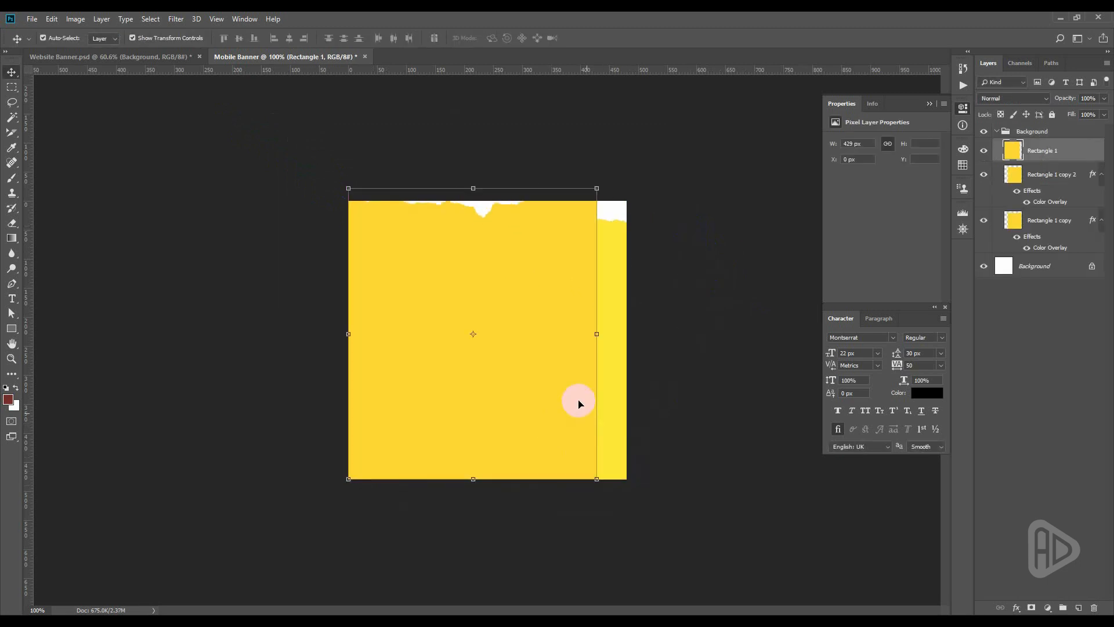
key(ctrl+z)
drag(711, 268, 559, 460)
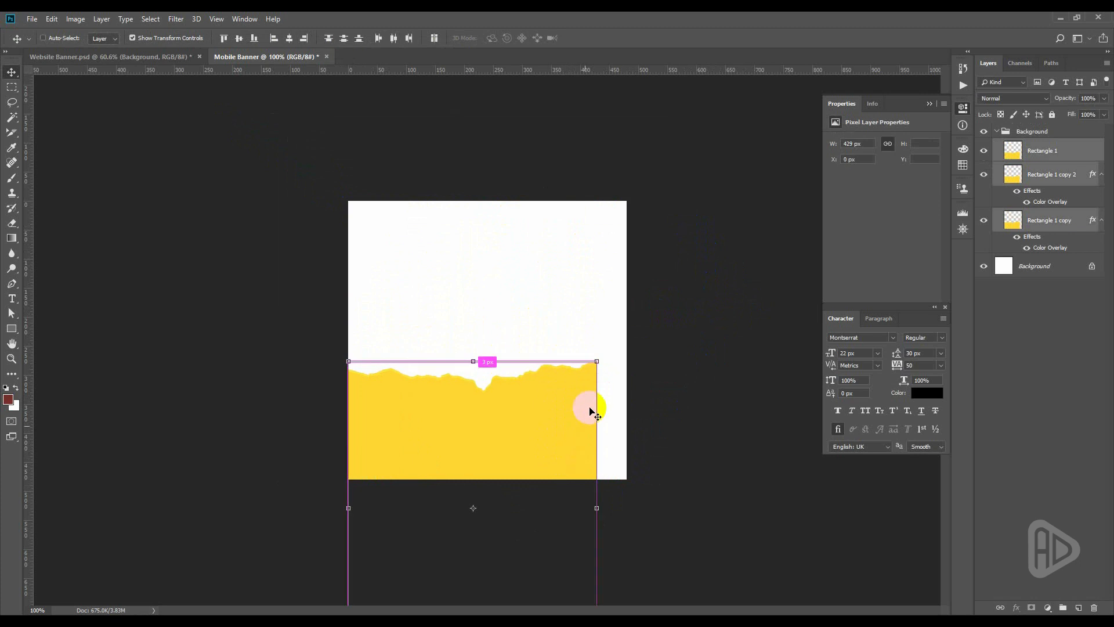
- Enlarge the yellow shapes to about 481 px wide and lower them to fill roughly the bottom two fifths of the canvas
click(597, 361)
drag(597, 361, 613, 314)
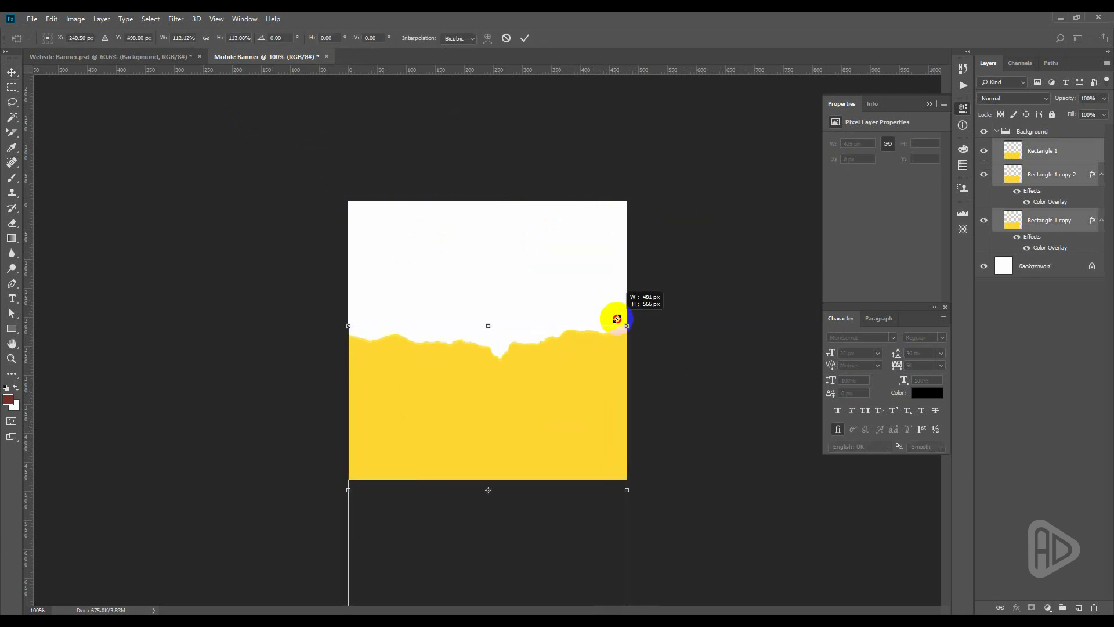
key(Return)
drag(546, 380, 547, 412)
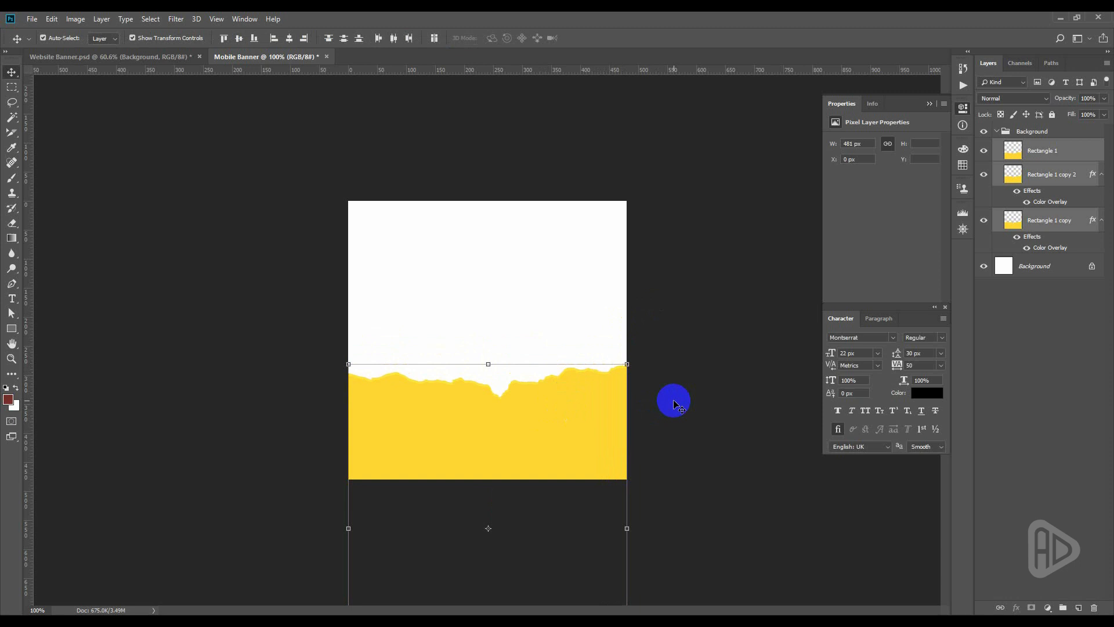
- Collapse the Background group and lock it
click(999, 131)
click(1052, 114)
click(659, 253)
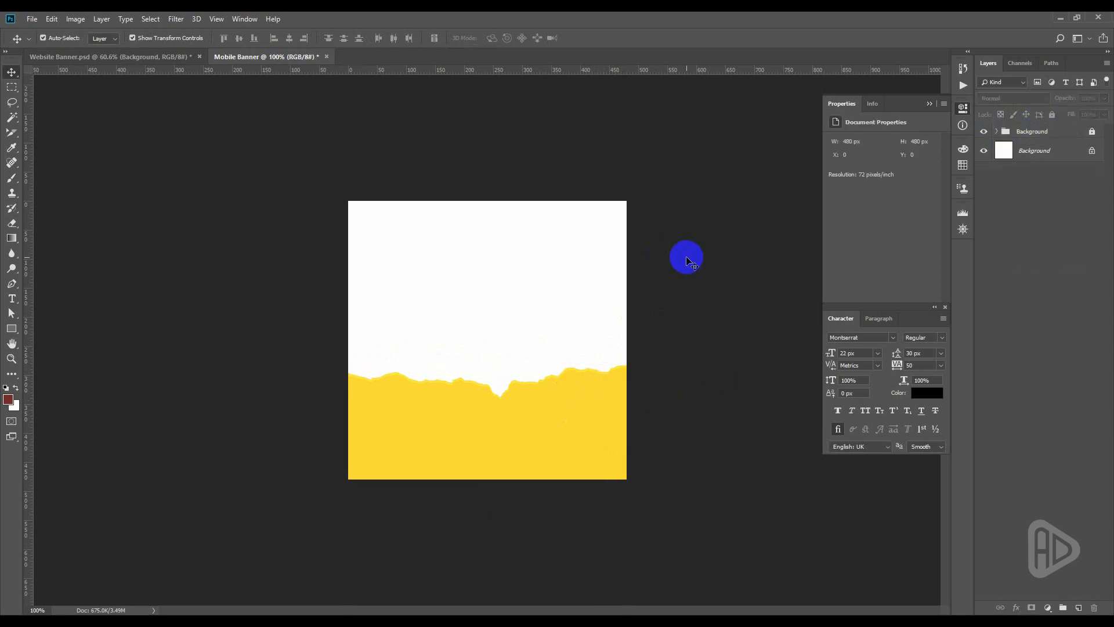
- Copy the cake image from Website Banner into Mobile Banner and order it beneath the Background group
click(182, 58)
click(380, 347)
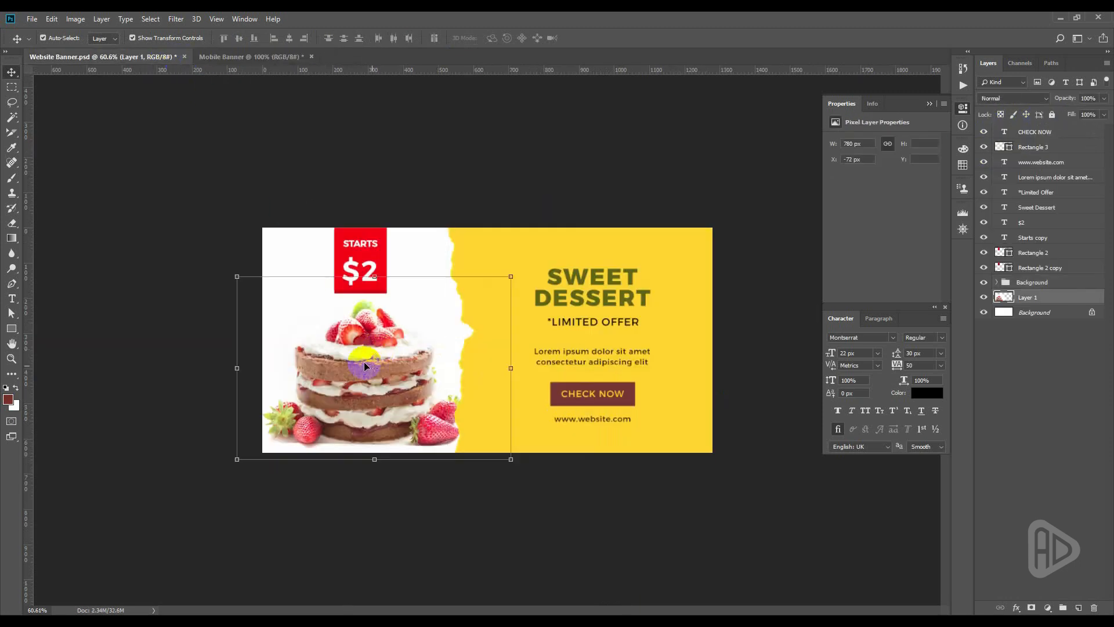
drag(369, 374, 485, 293)
drag(1068, 157, 1047, 165)
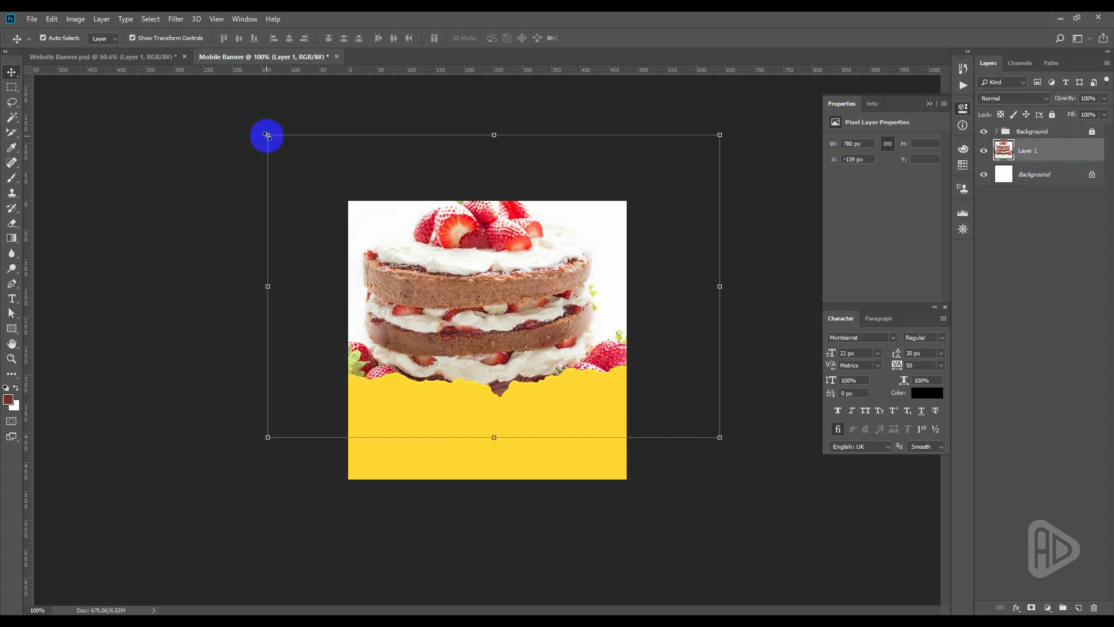
- Scale the cake image to about 451 px wide and place it on the right, just above the torn yellow edge
drag(268, 135, 417, 235)
drag(714, 432, 686, 409)
drag(564, 333, 563, 298)
drag(415, 378, 426, 377)
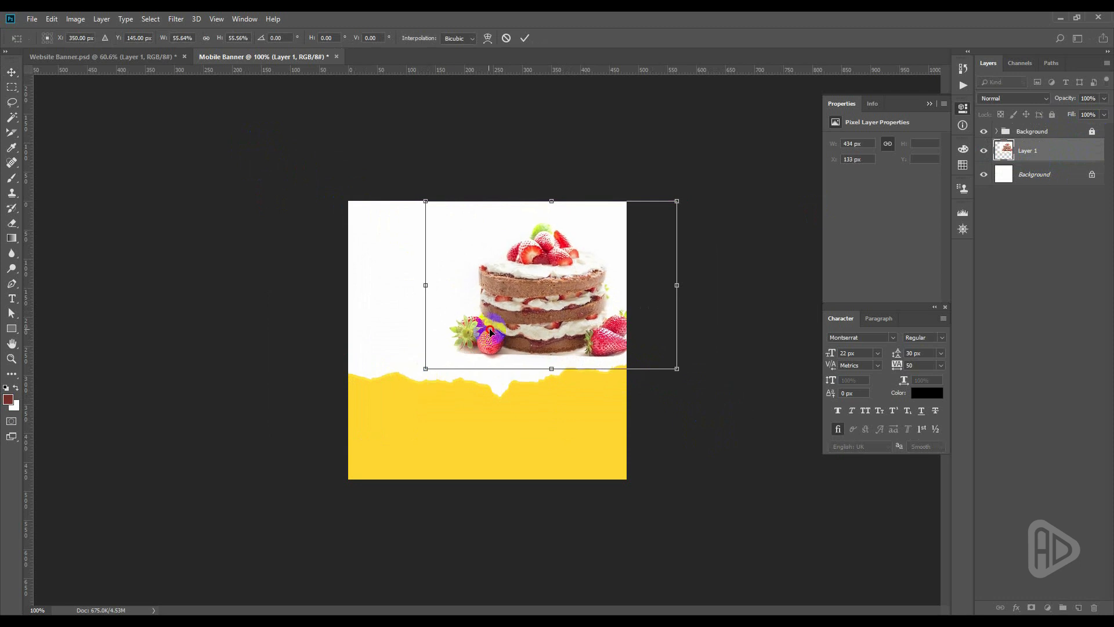
drag(490, 328, 489, 336)
mouse_move(557, 313)
mouse_down()
mouse_move(545, 305)
mouse_move(571, 319)
mouse_move(562, 326)
mouse_up()
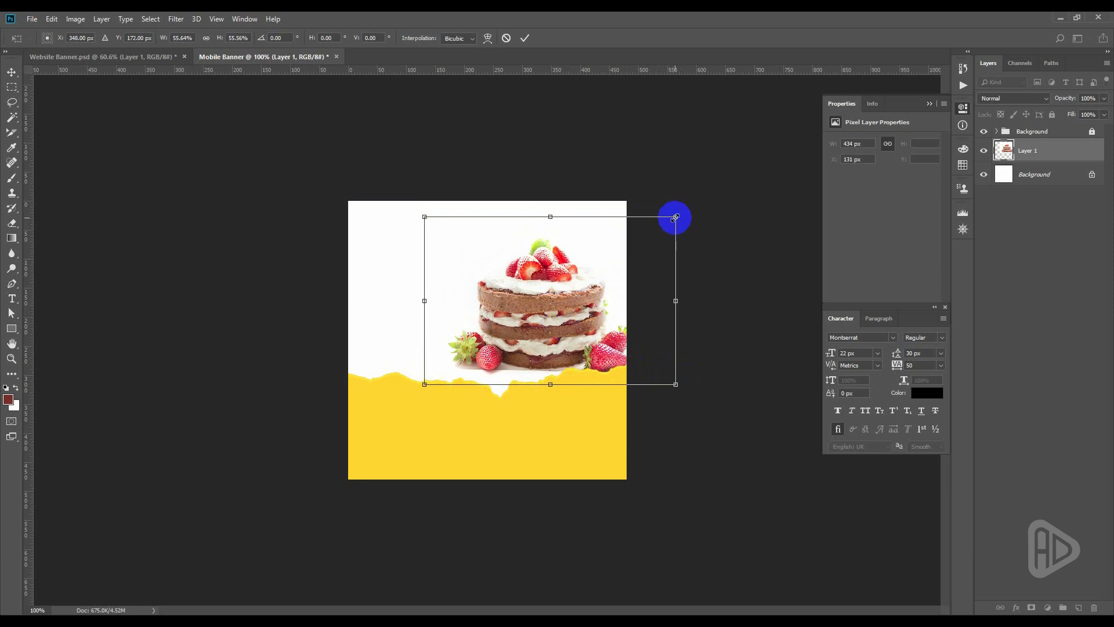
drag(674, 218, 679, 202)
drag(573, 306, 567, 304)
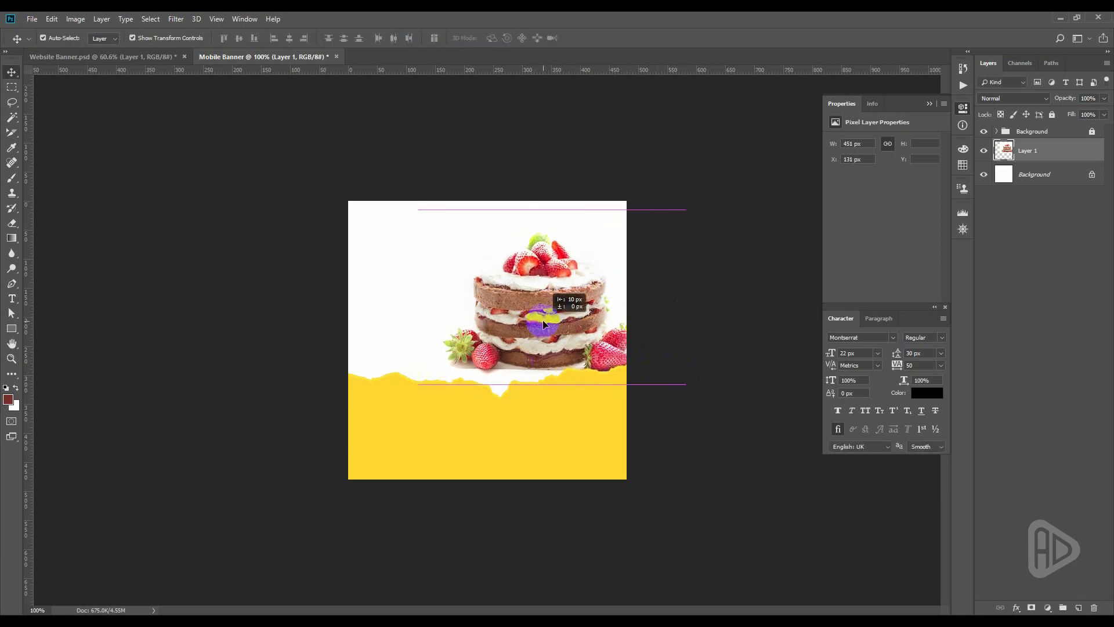
click(460, 161)
- Copy the red STARTS $2 tag from Website Banner and place it, scaled down, against the canvas's top edge left of the cake
click(146, 58)
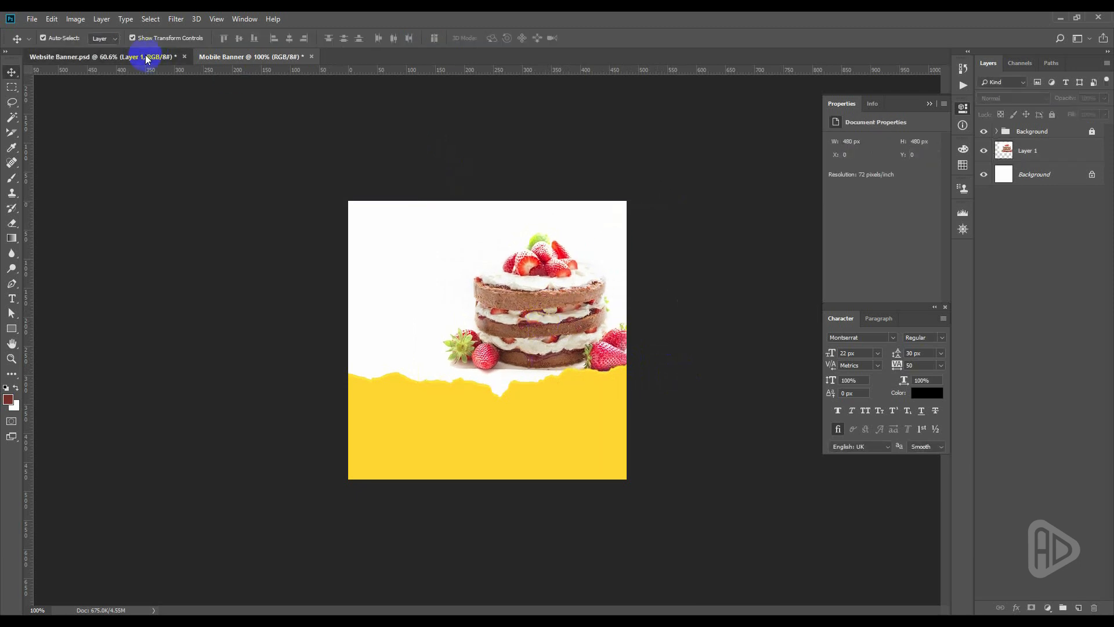
drag(315, 184, 413, 242)
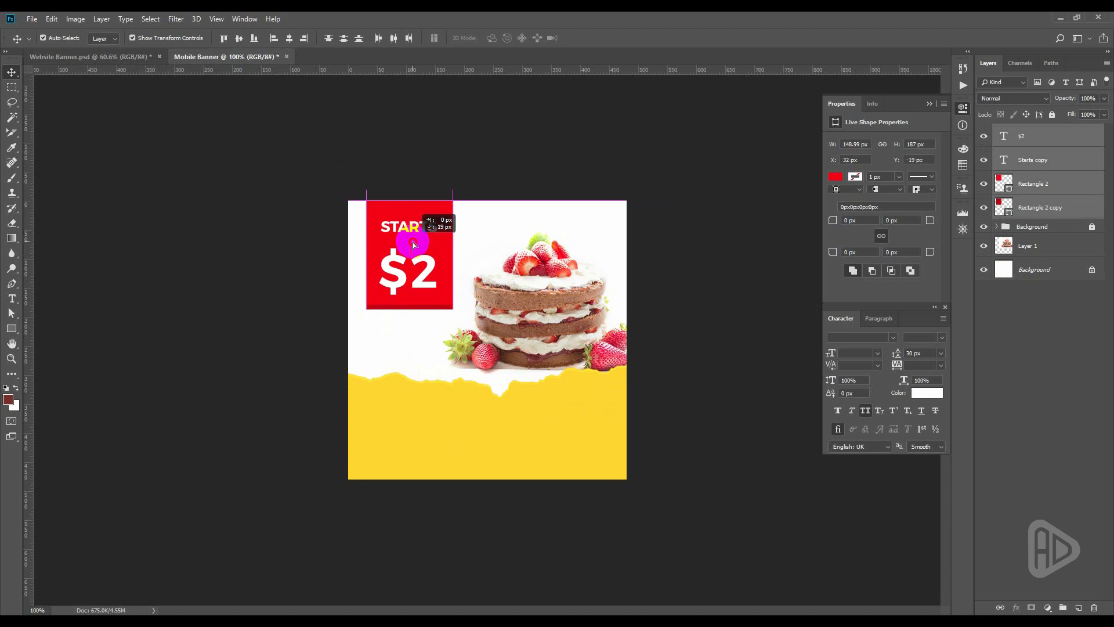
key(ctrl+t)
drag(453, 314, 425, 268)
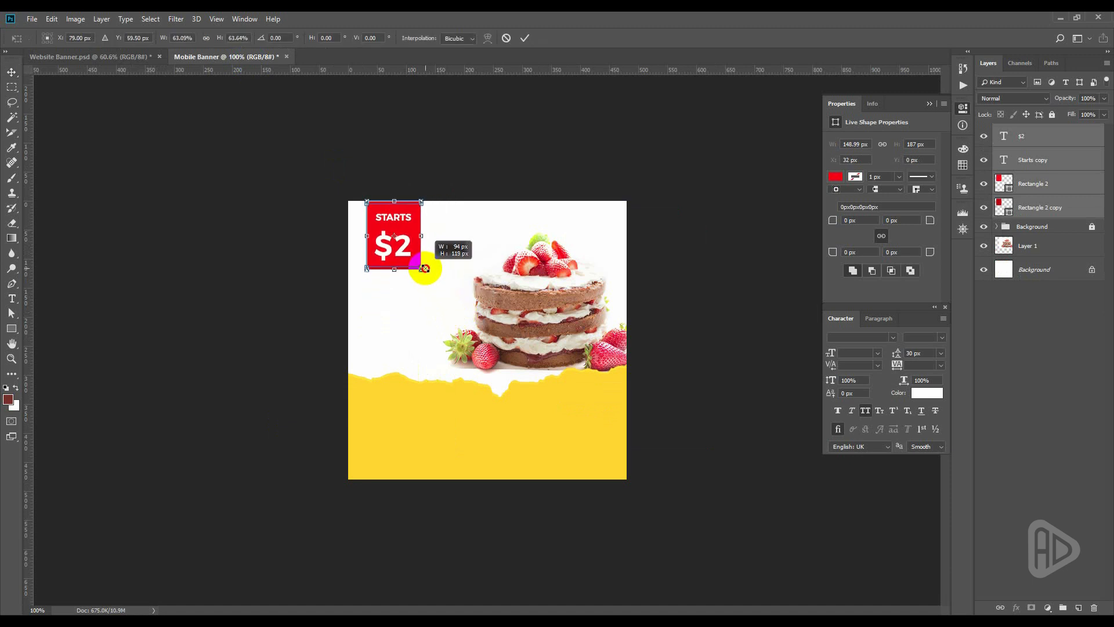
key(Return)
drag(405, 213, 422, 216)
key(ctrl+t)
drag(437, 269, 423, 232)
key(Return)
- Shift the cake image slightly to the right and enlarge it to about 464 px wide
drag(532, 322, 546, 323)
key(ctrl+t)
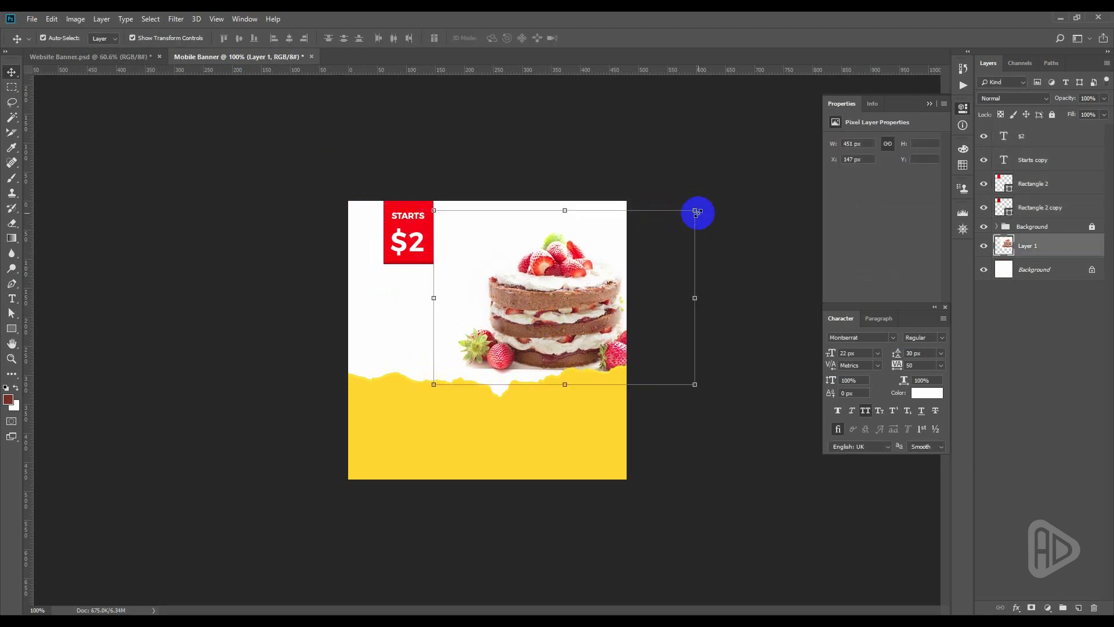
drag(696, 211, 691, 186)
key(Return)
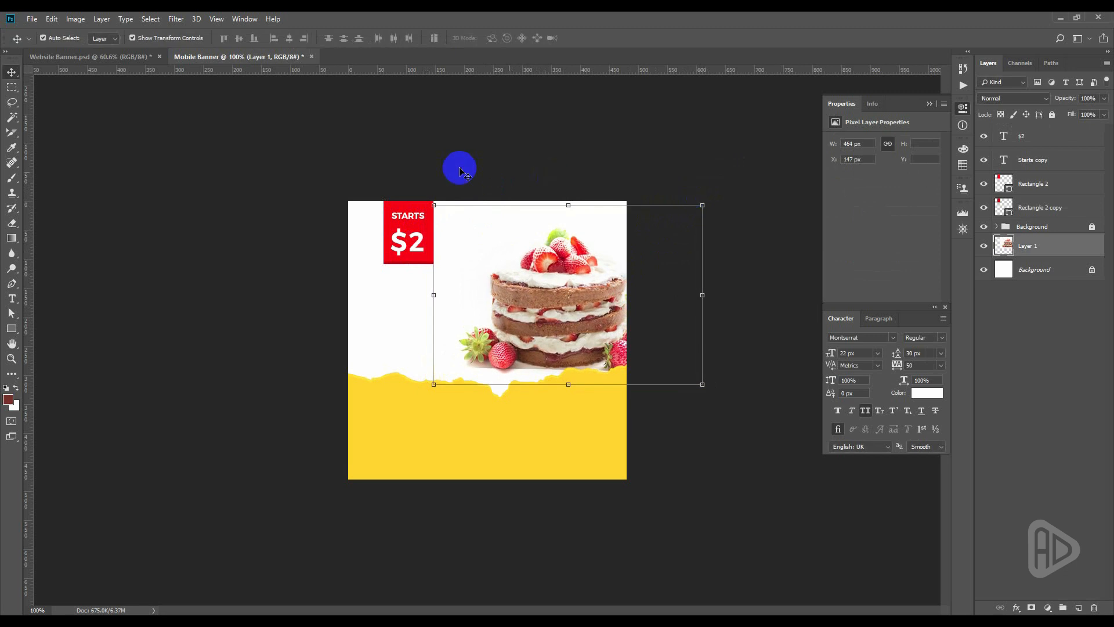
click(452, 174)
- Copy the SWEET DESSERT and *LIMITED OFFER texts from Website Banner and scale them down to fit left of the cake
click(122, 56)
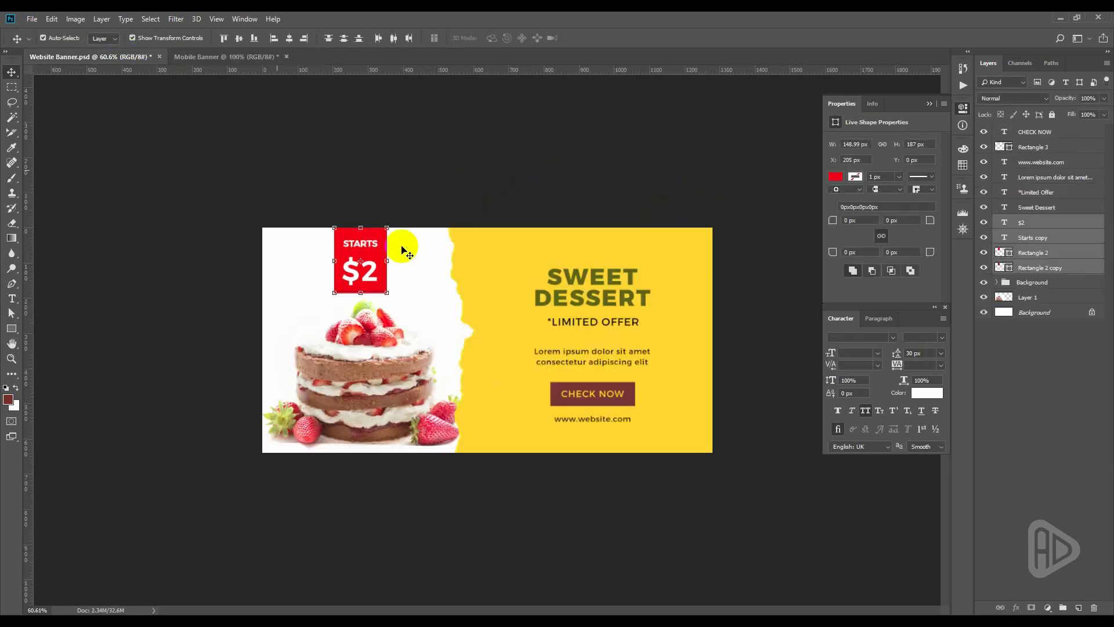
click(578, 296)
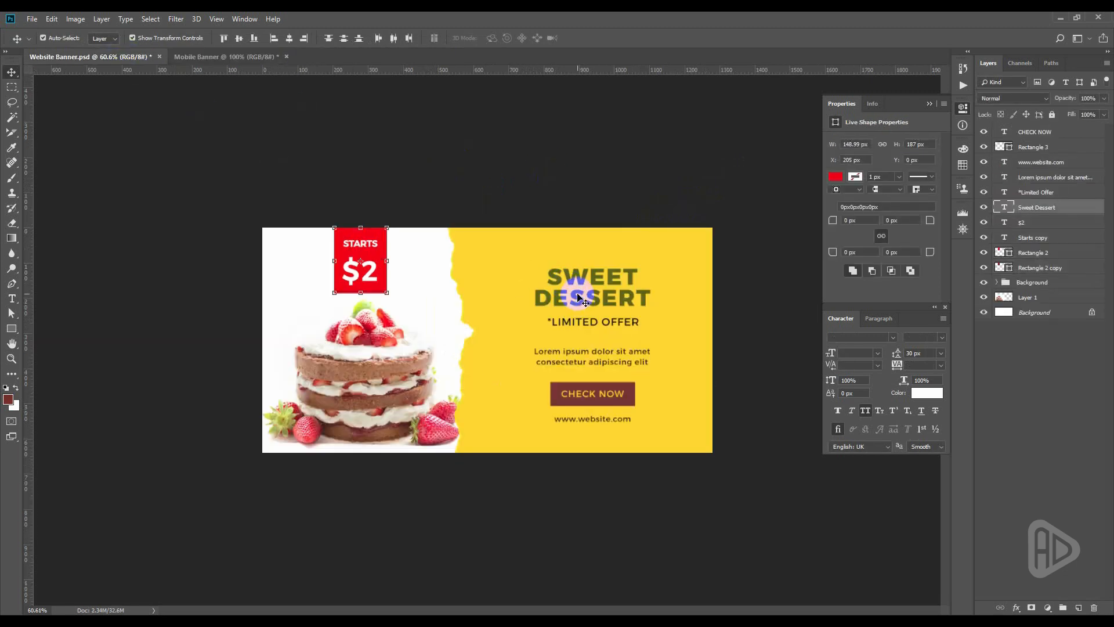
shift+click(609, 323)
drag(612, 282, 408, 311)
drag(314, 264, 357, 285)
key(Return)
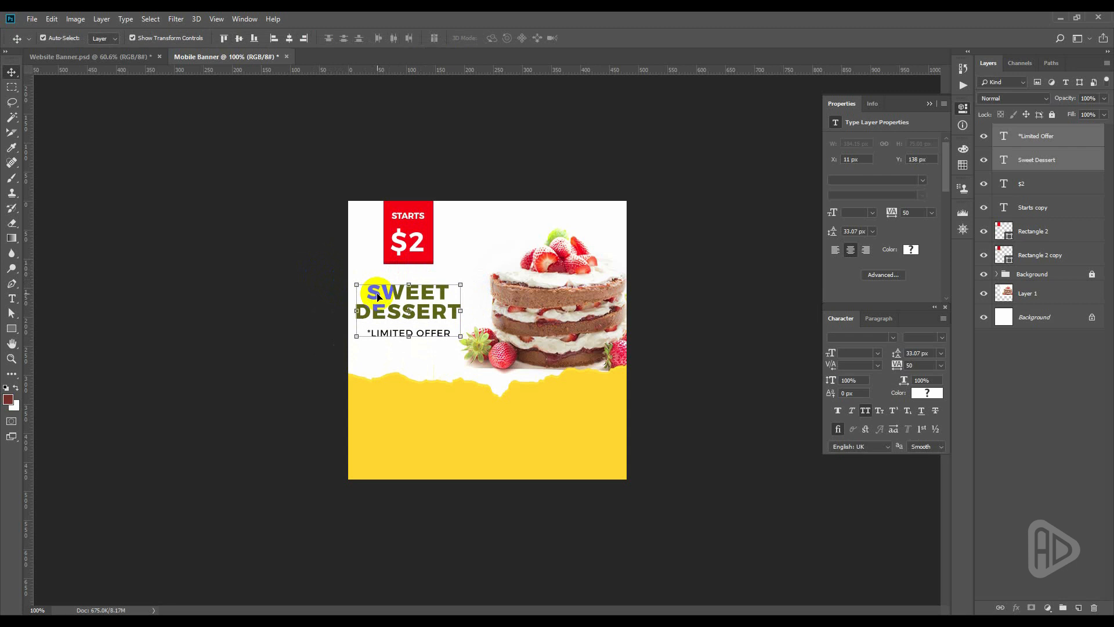
drag(378, 297, 380, 298)
- Nudge the cake up and to the right, and slightly enlarge the SWEET DESSERT and *LIMITED OFFER texts
click(556, 318)
drag(556, 318, 566, 312)
click(408, 299)
drag(465, 284, 467, 282)
click(460, 168)
click(116, 57)
click(554, 359)
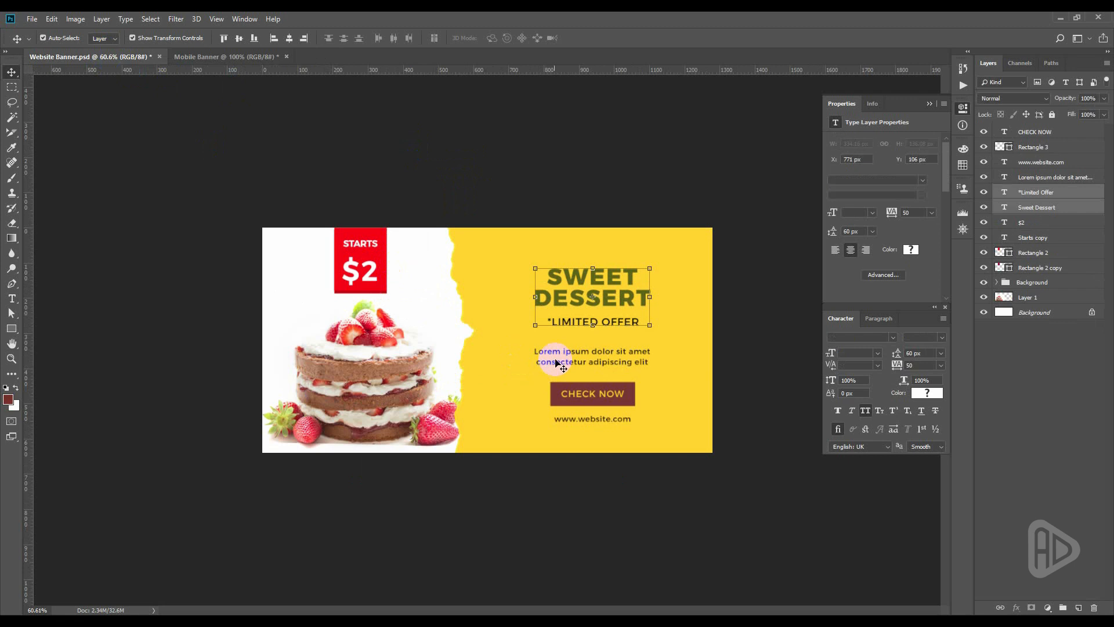
shift+click(606, 394)
key(ctrl+plus)
shift+click(668, 422)
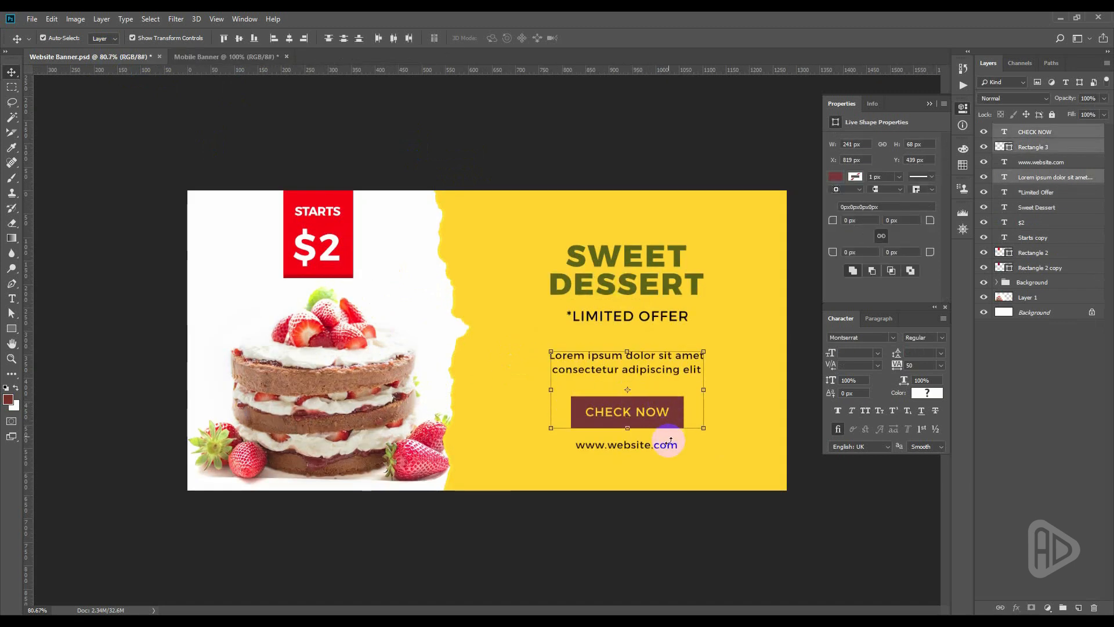
shift+click(667, 444)
drag(396, 232, 499, 428)
drag(597, 368, 570, 385)
click(535, 398)
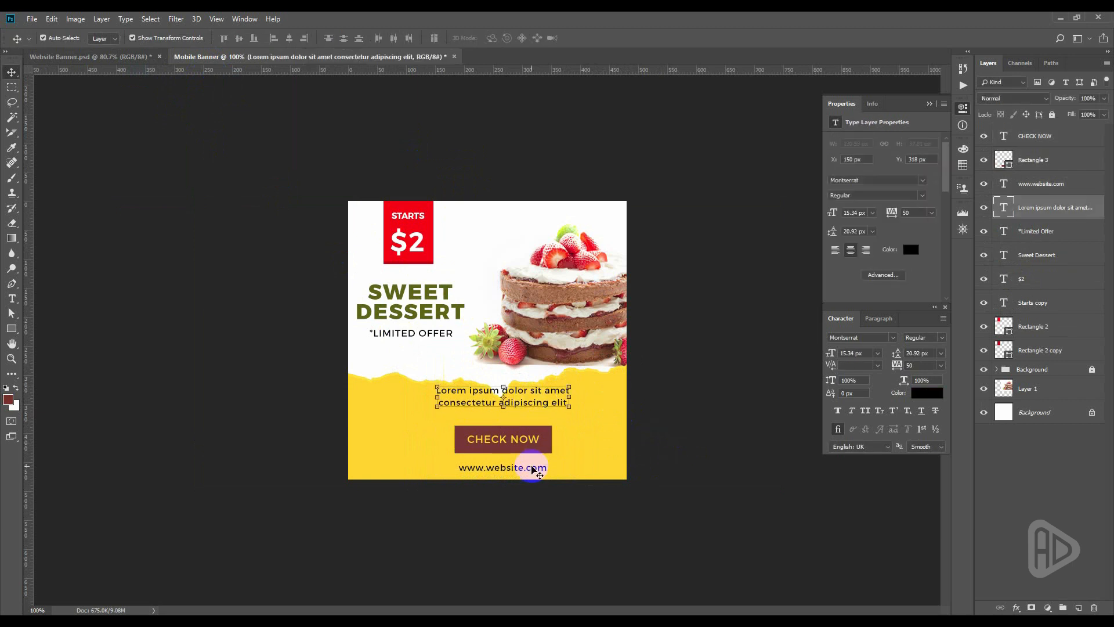
shift+click(530, 464)
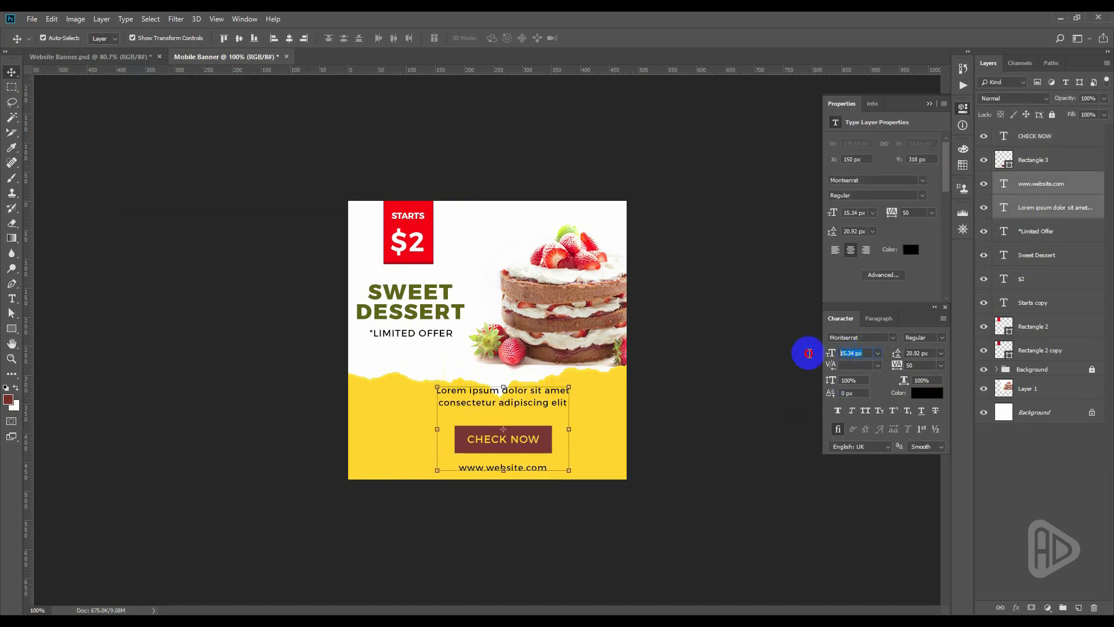
text(15)
key(Return)
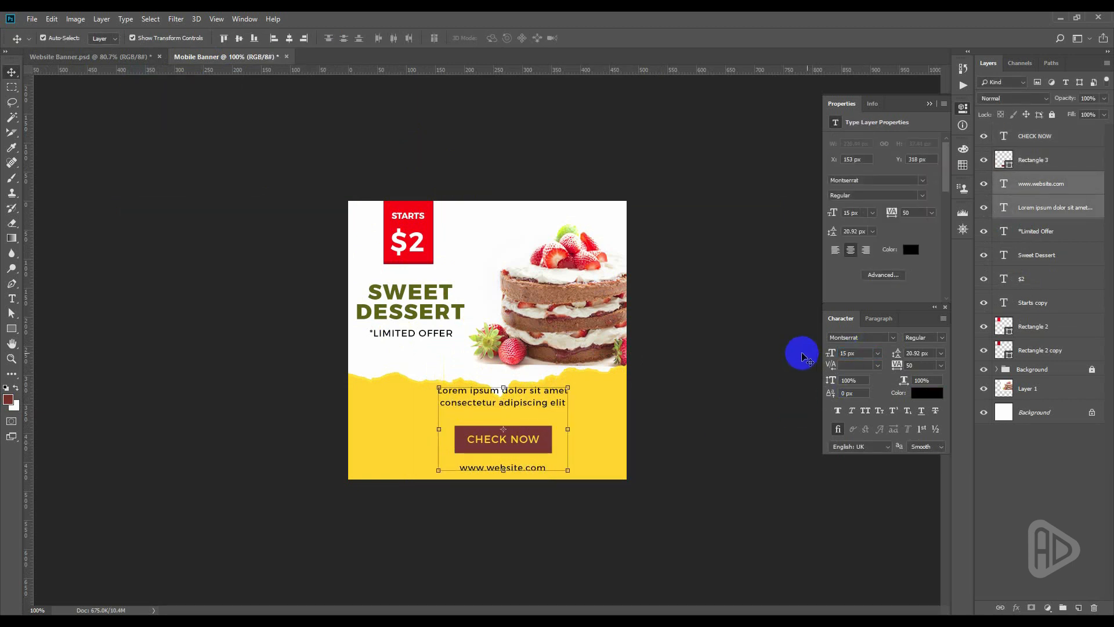
click(642, 425)
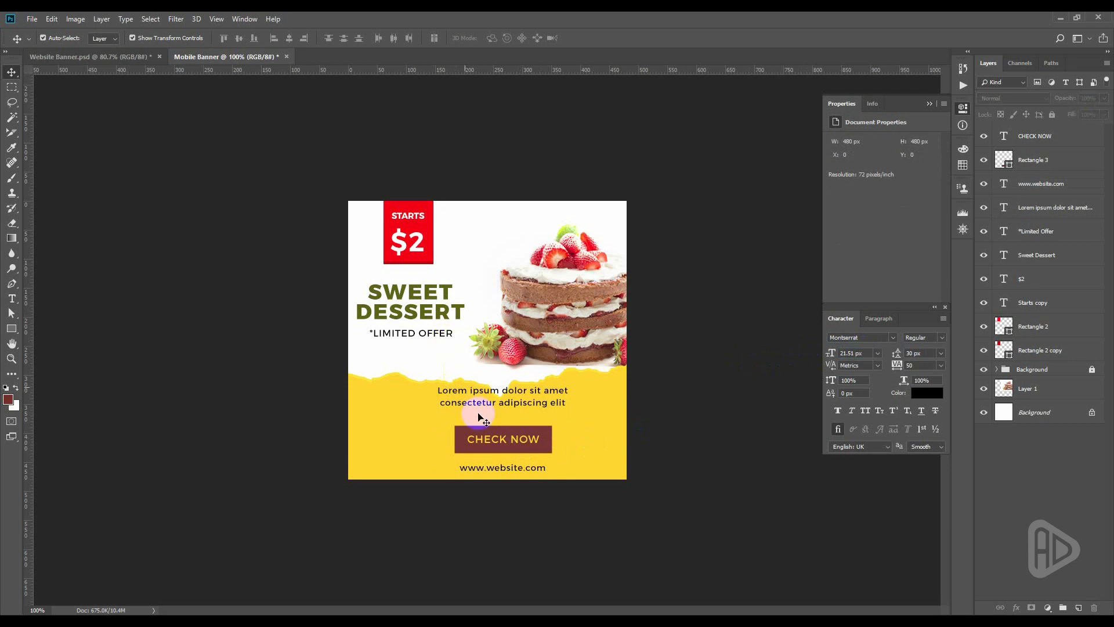
- Move the Lorem ipsum text to the left of the yellow area and place the CHECK NOW button beside it, scaled to about 89%
drag(478, 392, 405, 431)
click(482, 489)
click(525, 441)
scroll(551, 444, up, 1)
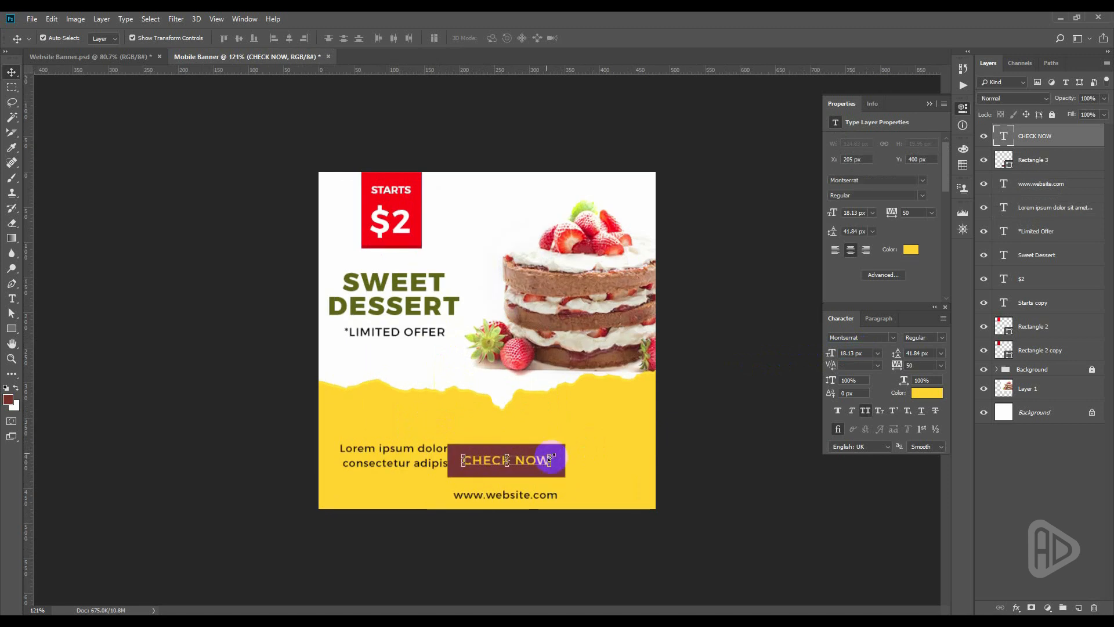
shift+click(566, 471)
drag(545, 452, 521, 449)
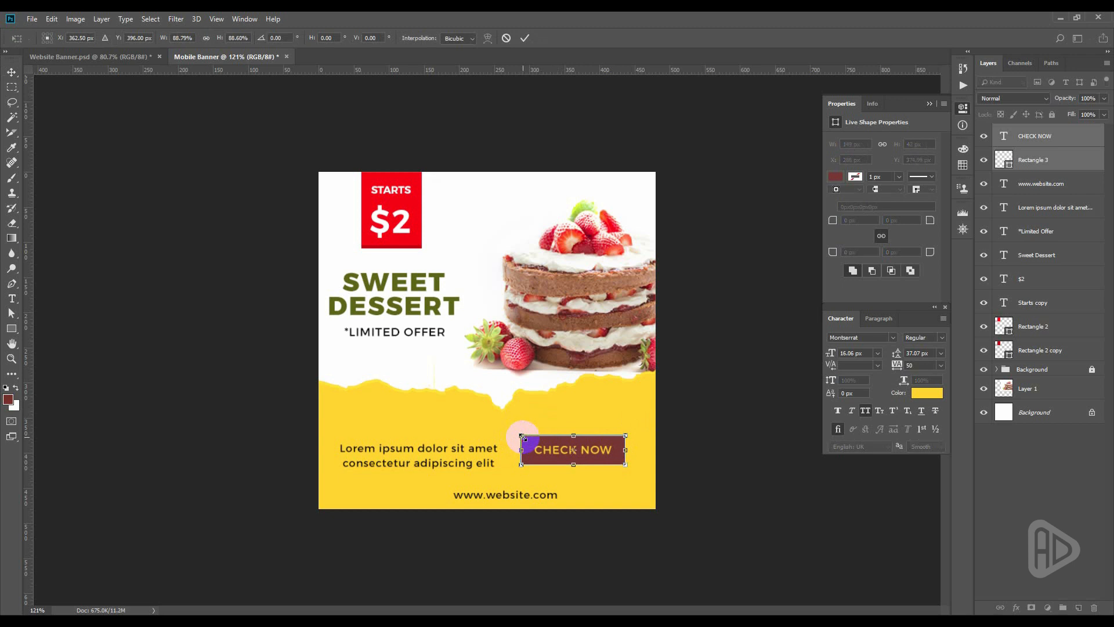
- Set the Lorem ipsum text's font size to 14 px and align it level with the CHECK NOW button
click(431, 444)
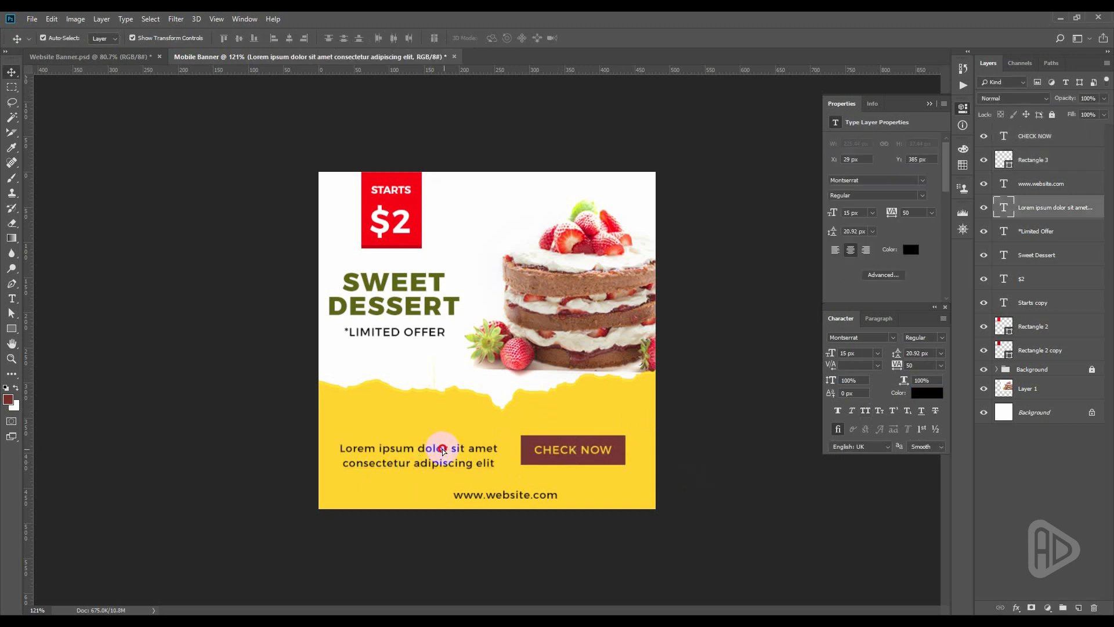
drag(443, 450, 440, 446)
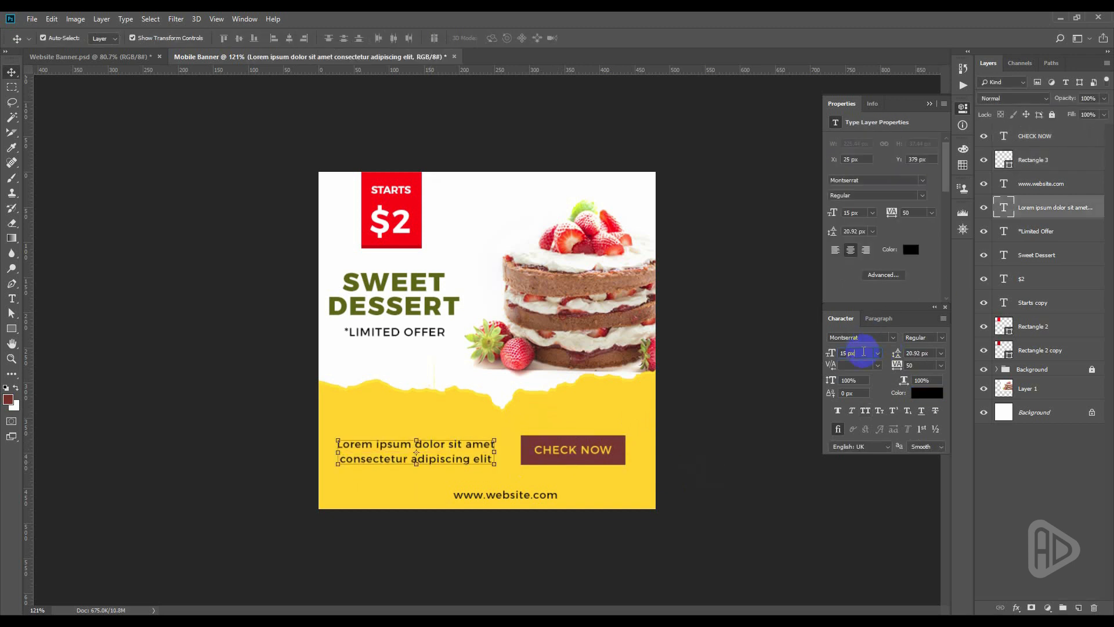
key(Down)
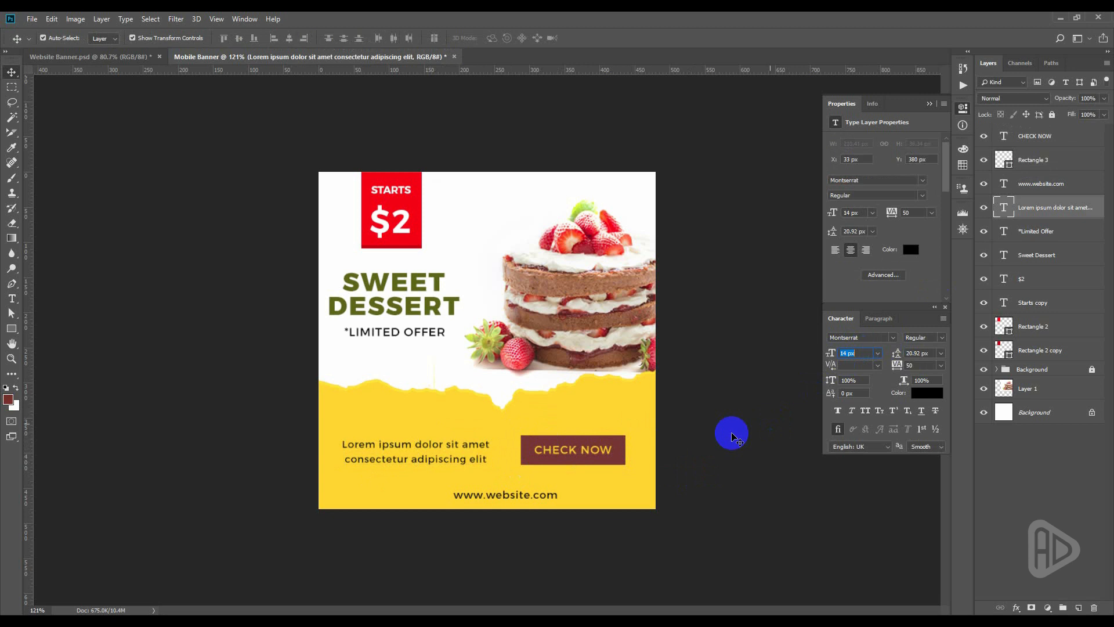
click(729, 433)
drag(435, 446, 433, 444)
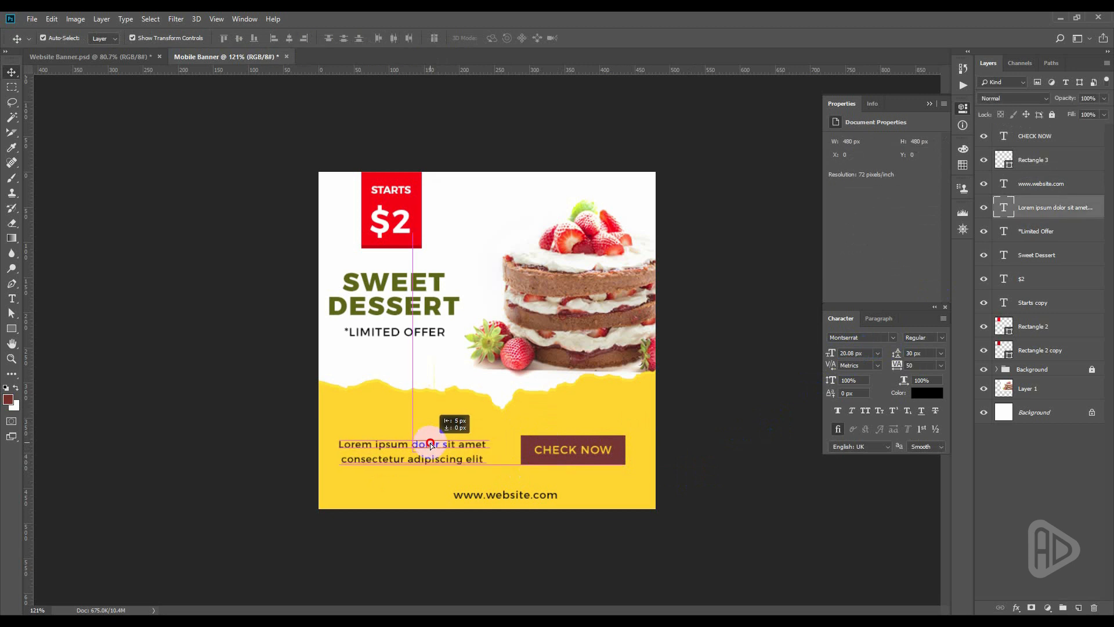
click(500, 520)
drag(514, 497, 496, 498)
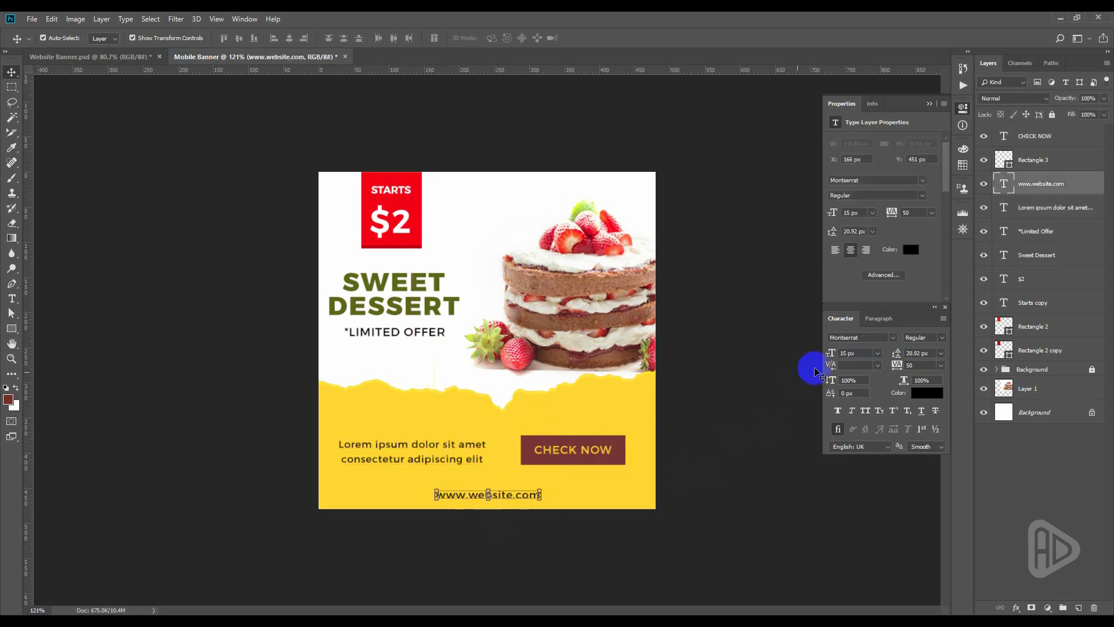
click(607, 510)
click(504, 501)
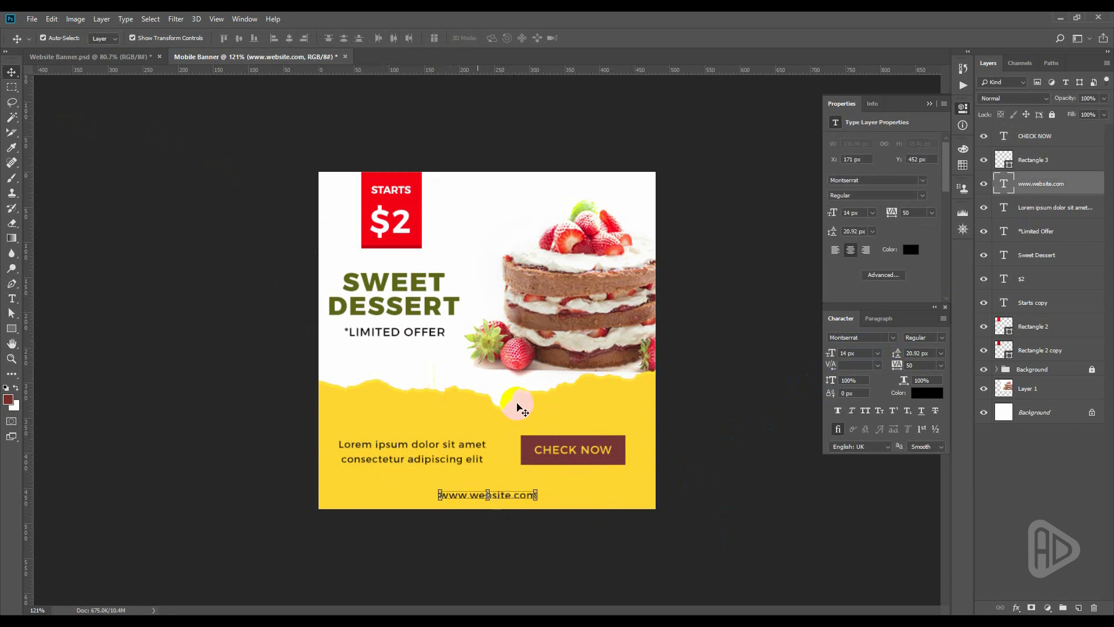
key(ctrl+a)
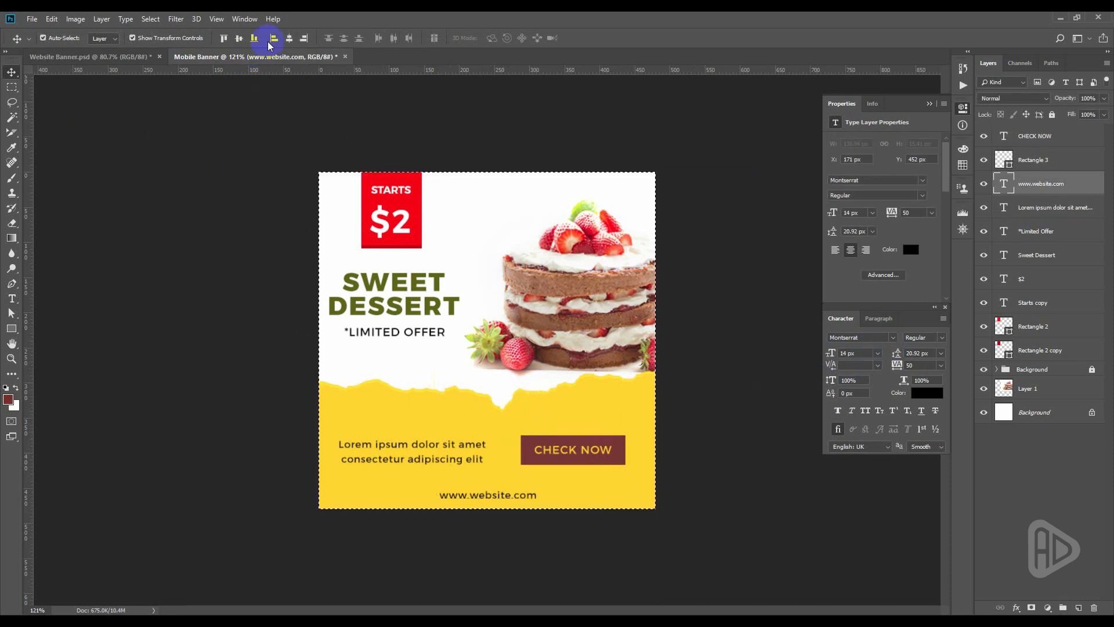
click(289, 38)
key(ctrl+d)
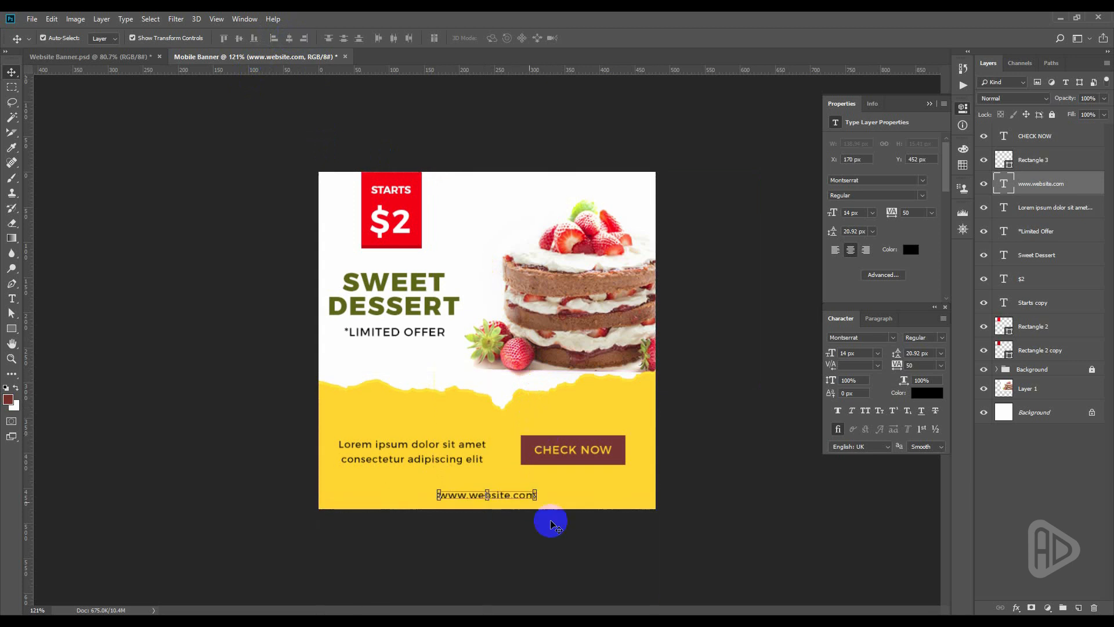
- Move the Lorem ipsum text slightly up so it sits level with the CHECK NOW button
click(550, 518)
click(421, 453)
drag(421, 454, 422, 453)
click(712, 406)
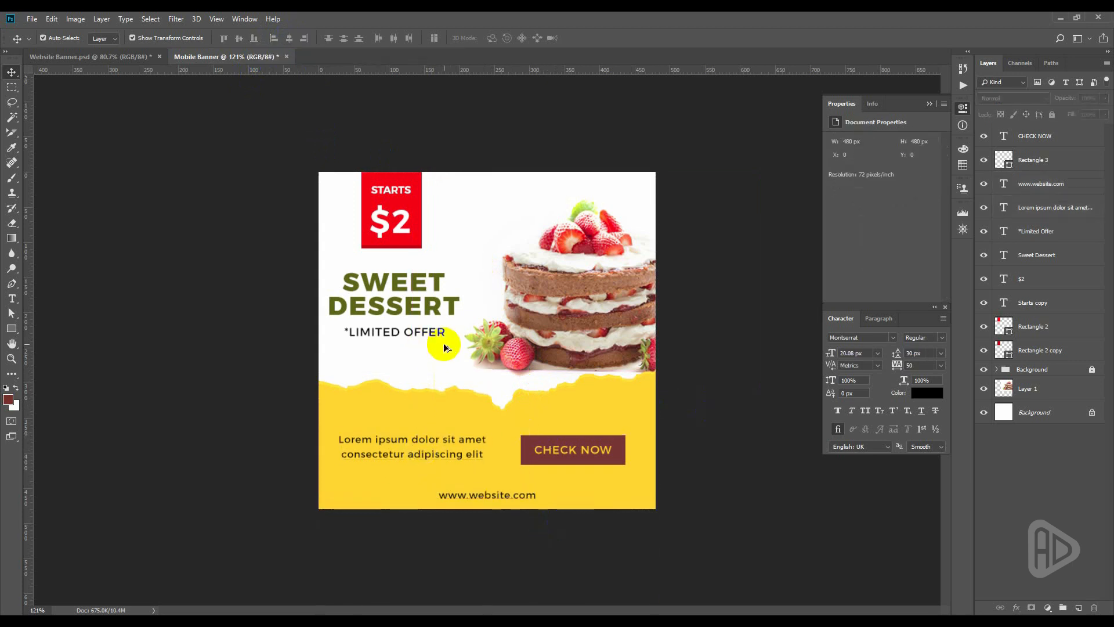
- Move the *LIMITED OFFER text slightly up, closer to the SWEET DESSERT heading
scroll(443, 343, up, 1)
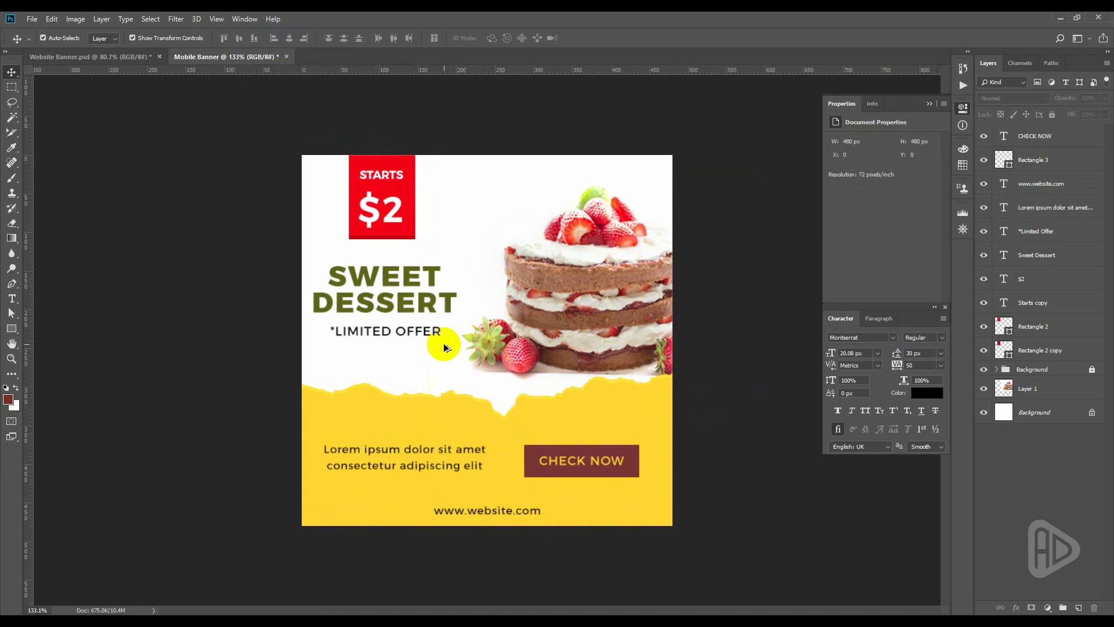
drag(422, 330, 414, 330)
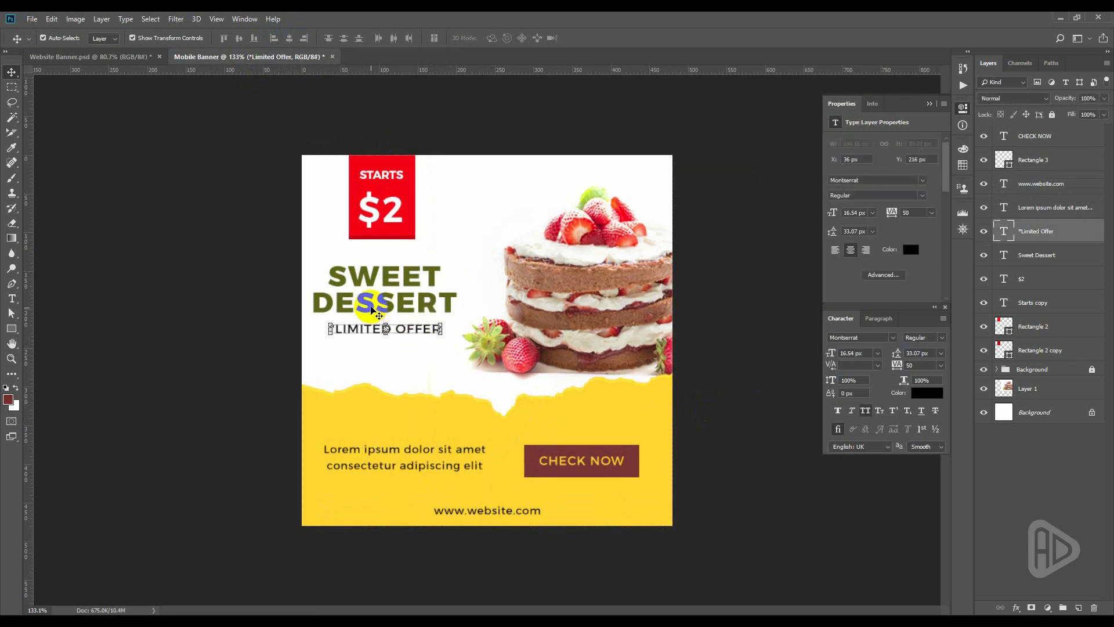
shift+click(373, 285)
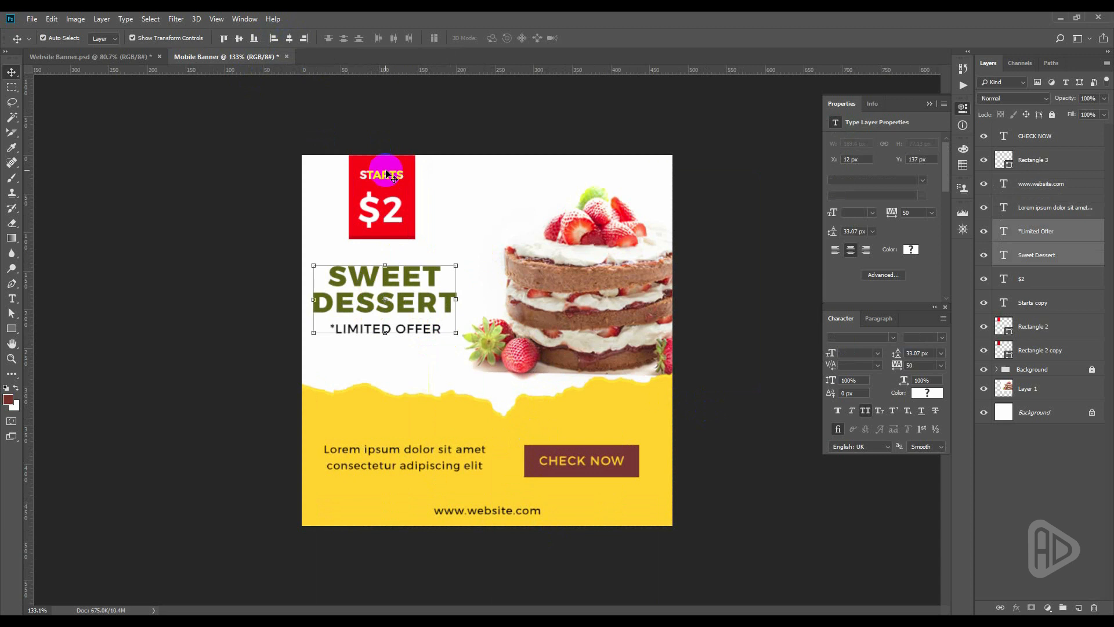
click(403, 125)
scroll(405, 130, down, 1)
scroll(405, 131, down, 3)
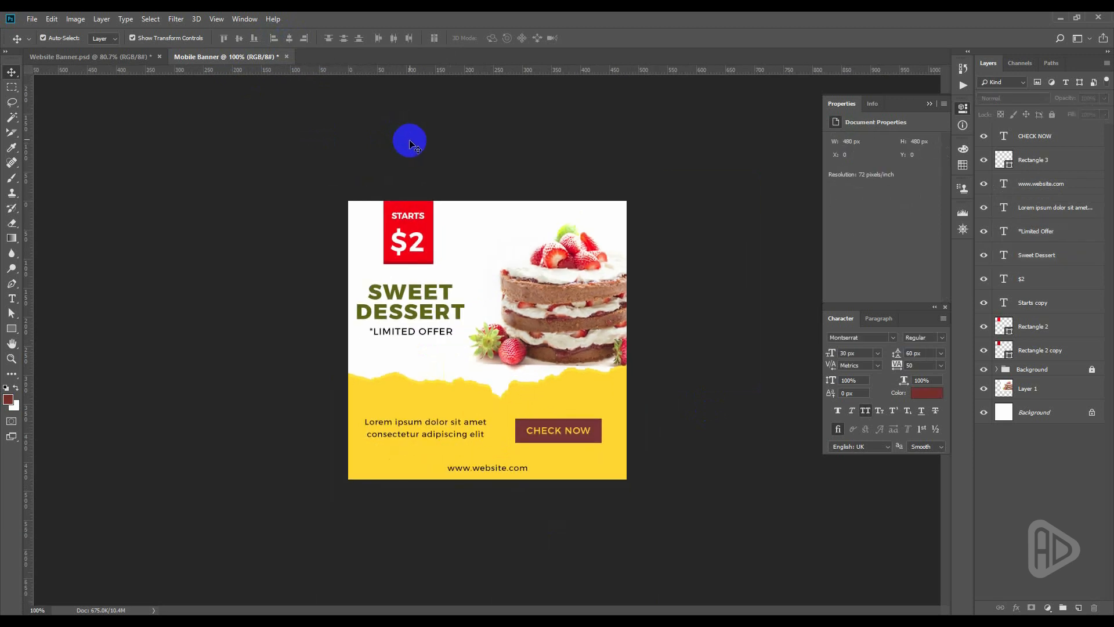
click(532, 285)
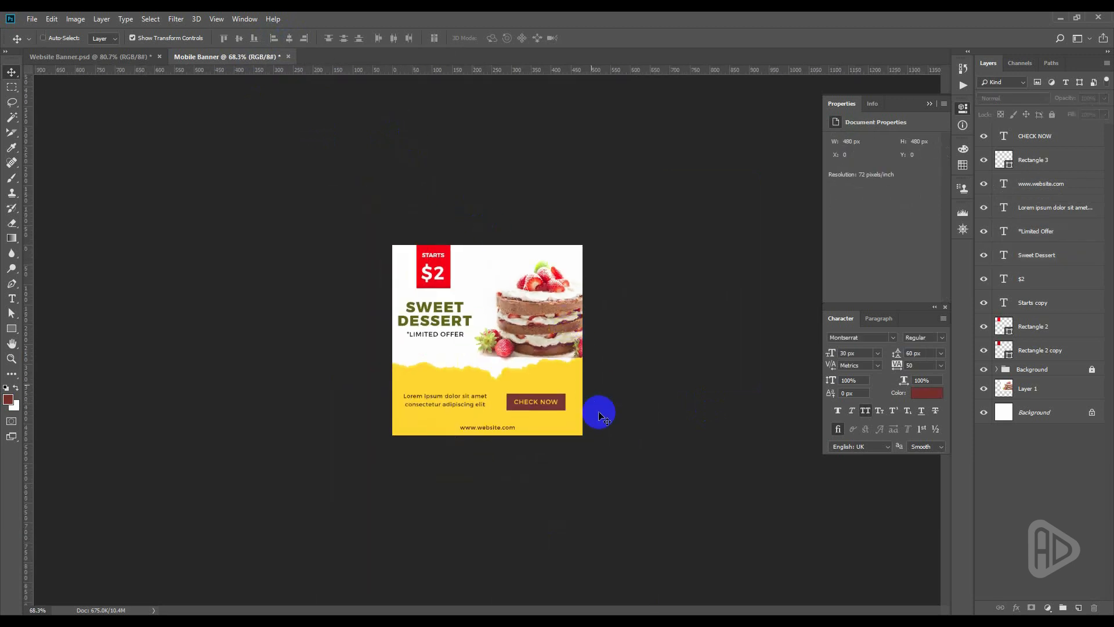
scroll(601, 415, up, 3)
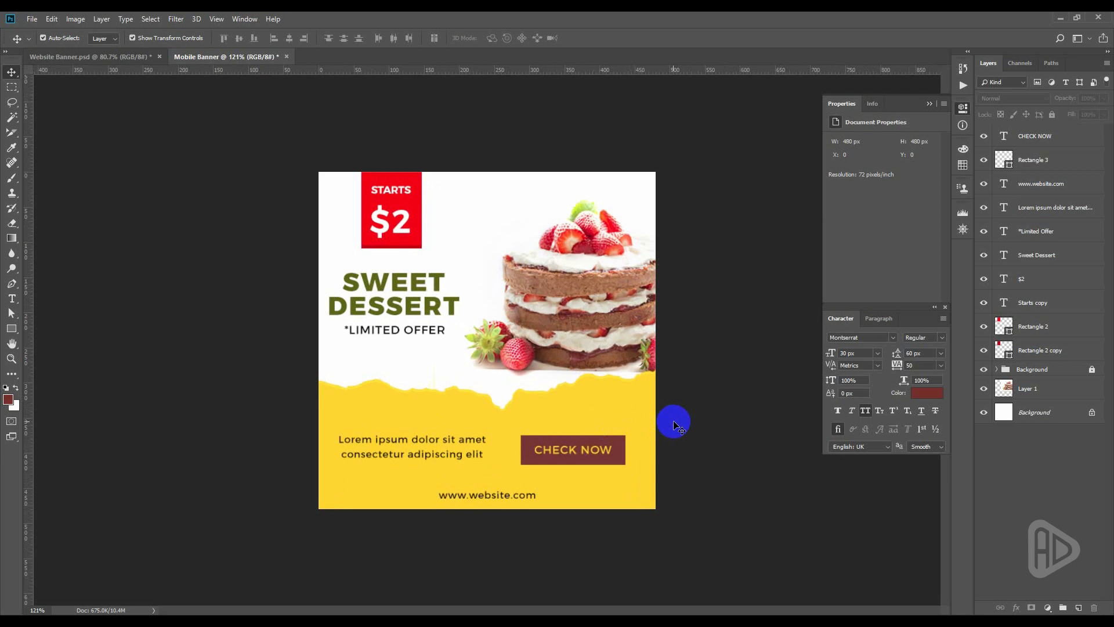
key(ctrl)
key(ctrl+s)
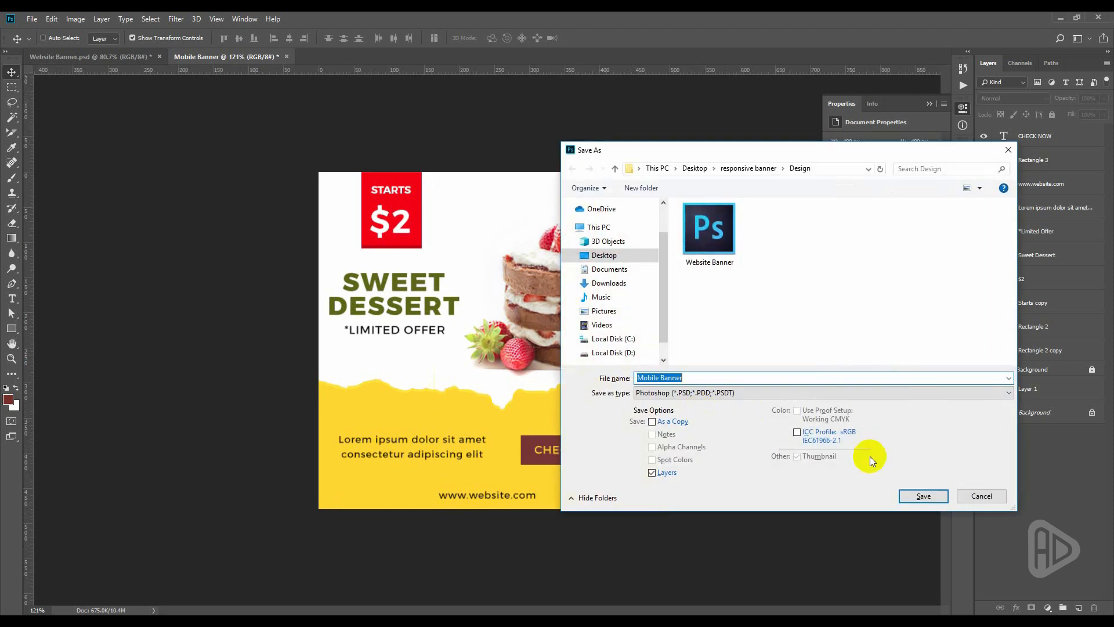
click(982, 496)
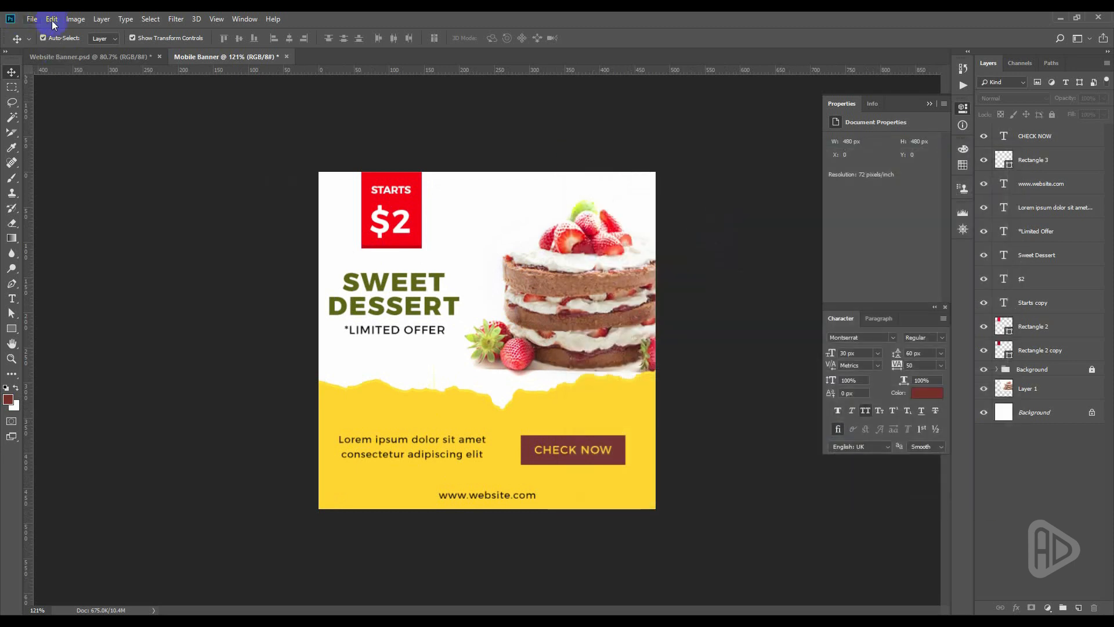
- Save the banner as a Photoshop file named Mobile Banner in the Design folder, accepting the format options
click(33, 19)
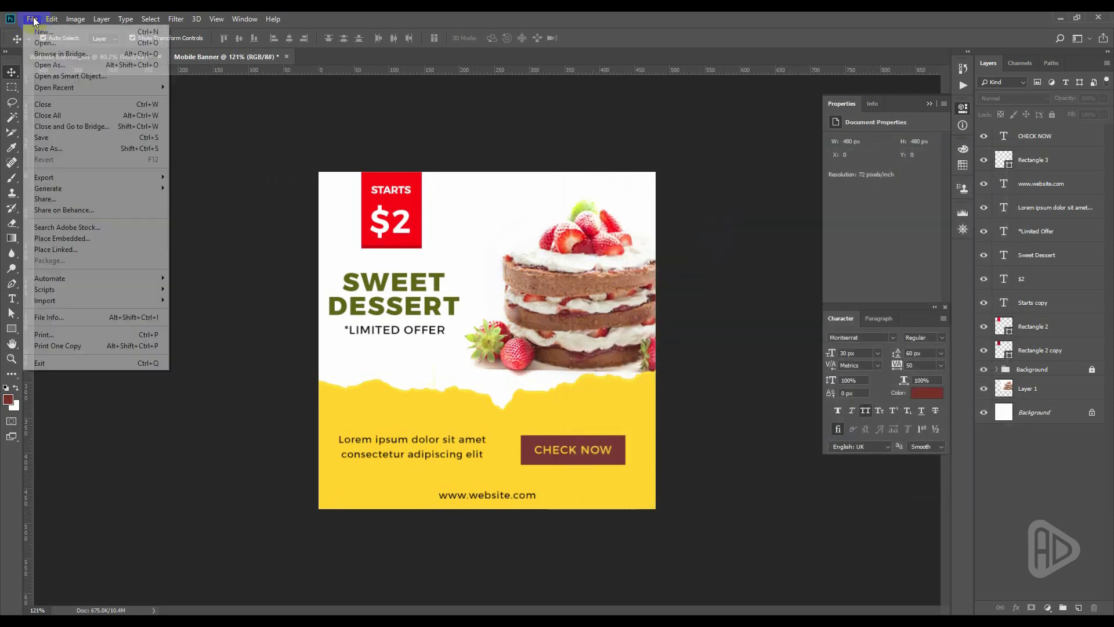
click(63, 148)
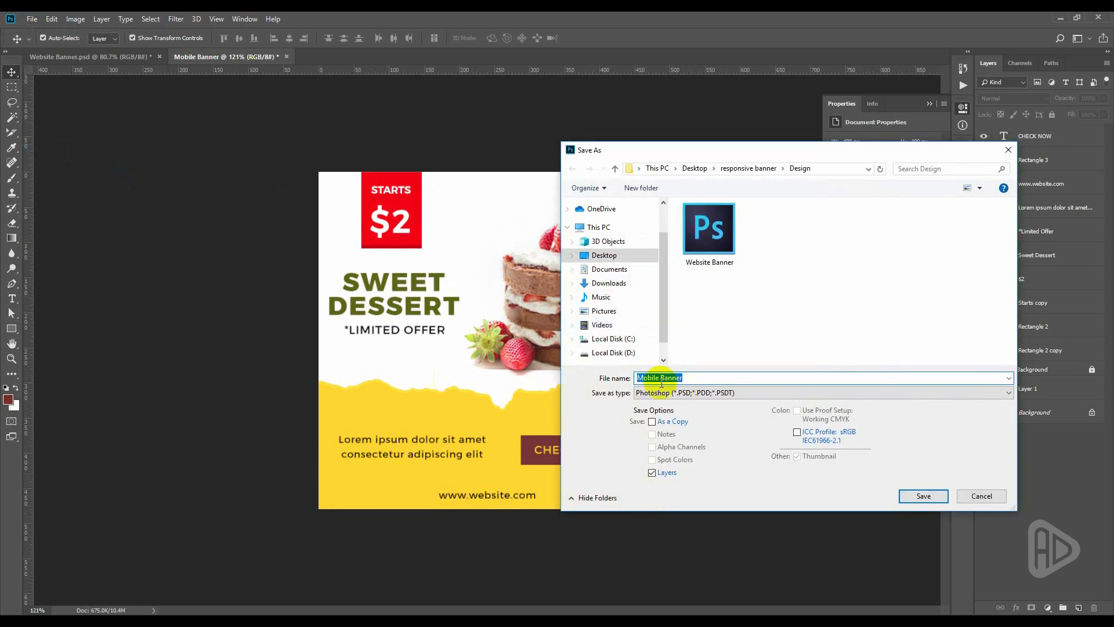
double_click(659, 378)
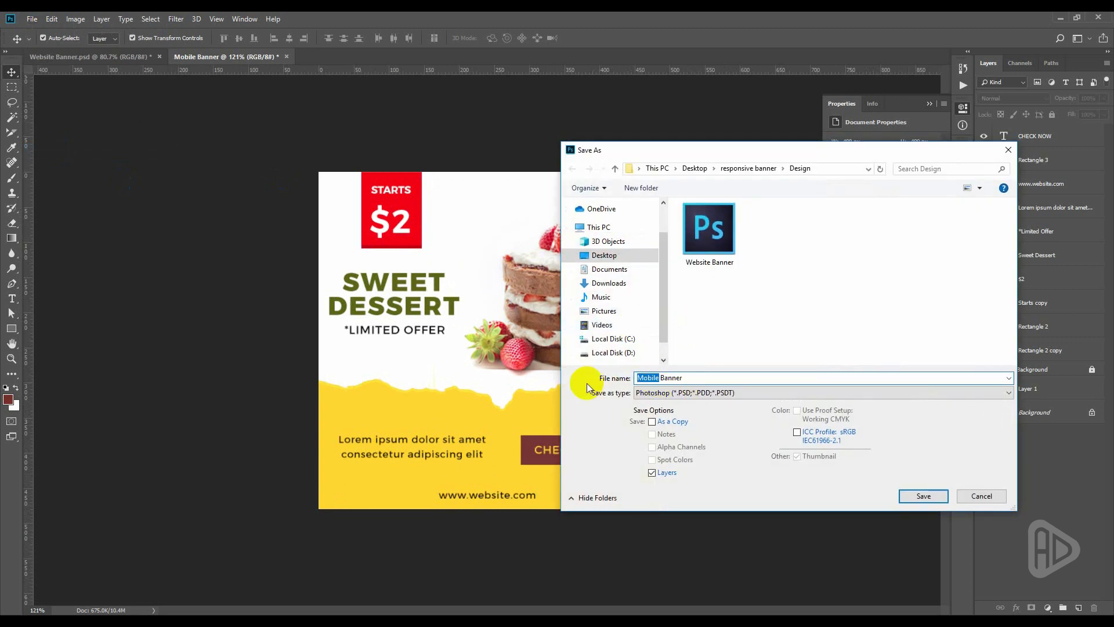
click(682, 378)
click(923, 496)
click(688, 185)
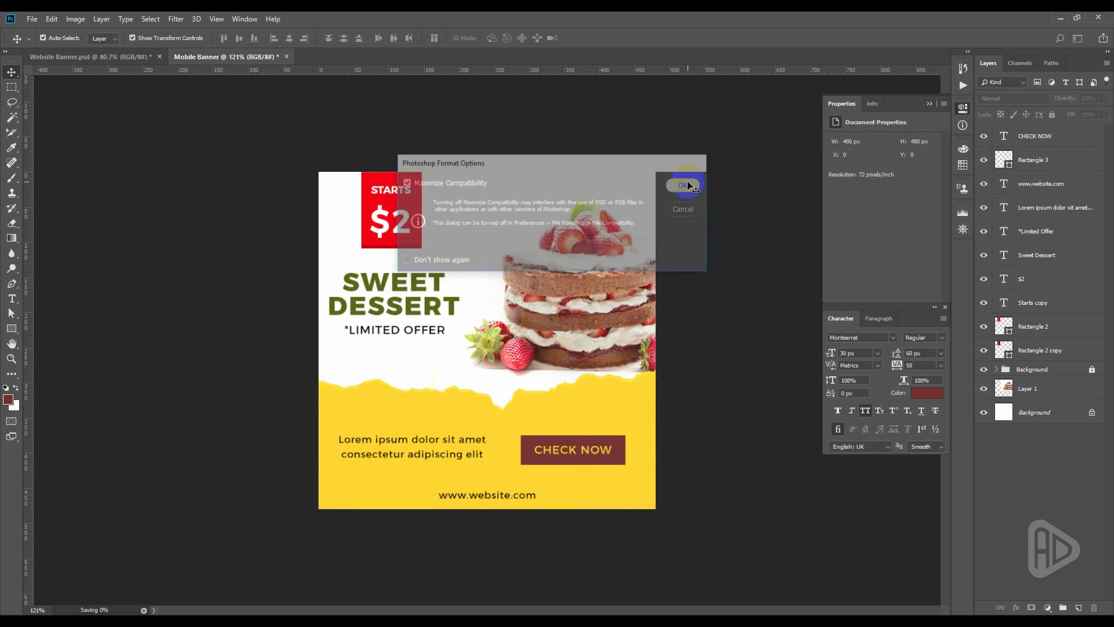